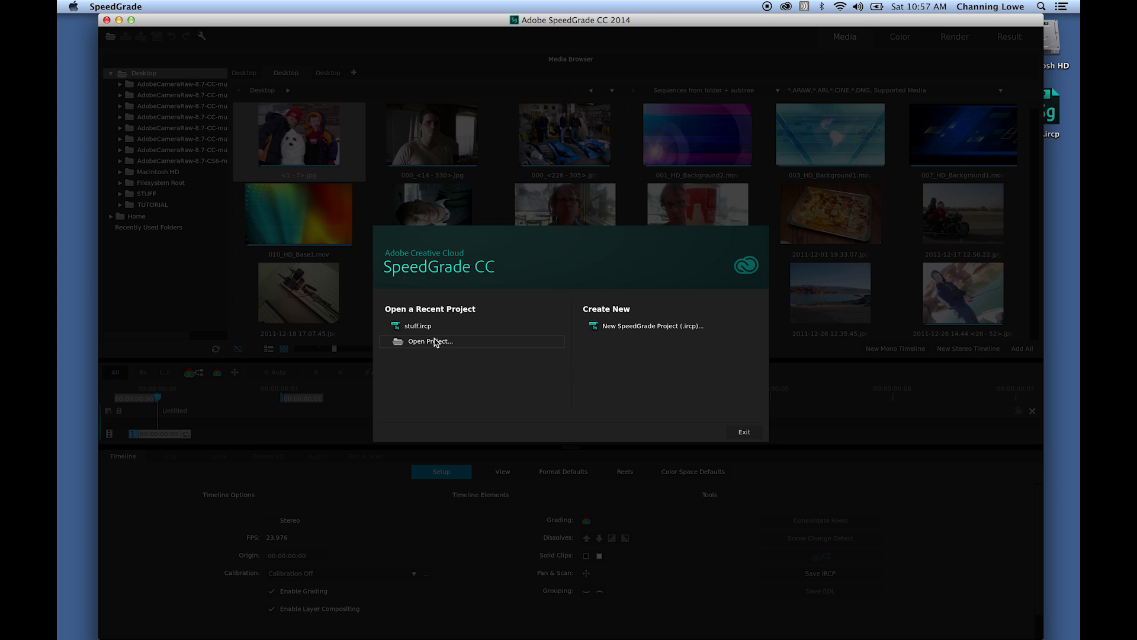
# Create a new SpeedGrade project saved as stuff on the Desktop, replacing the existing file, and enlarge the application window
pyautogui.click(619, 327)
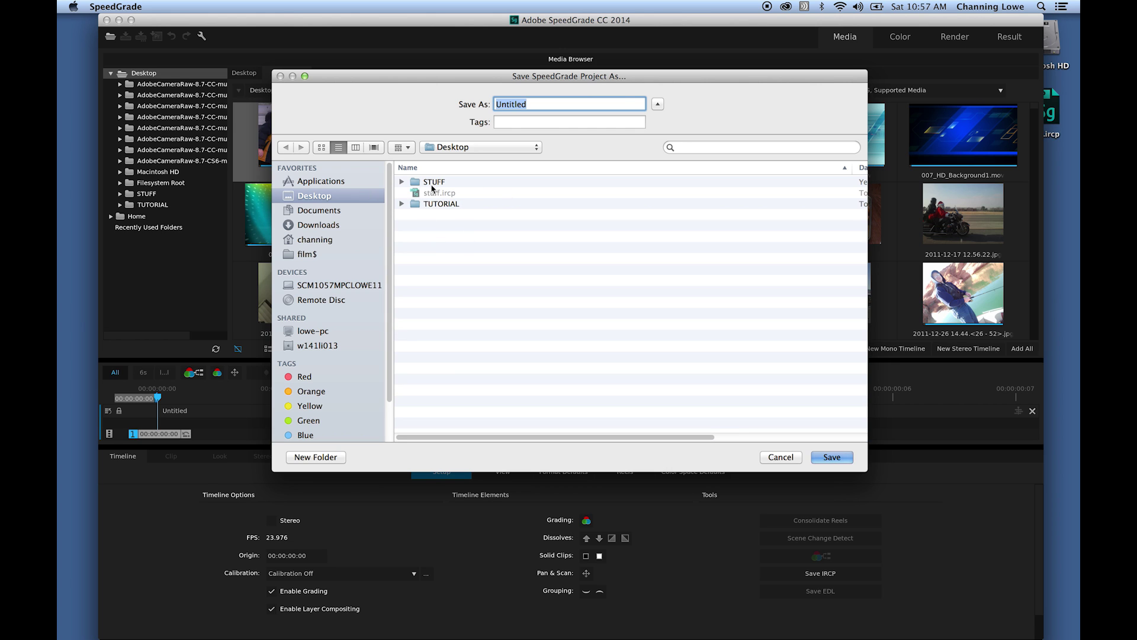
pyautogui.click(430, 195)
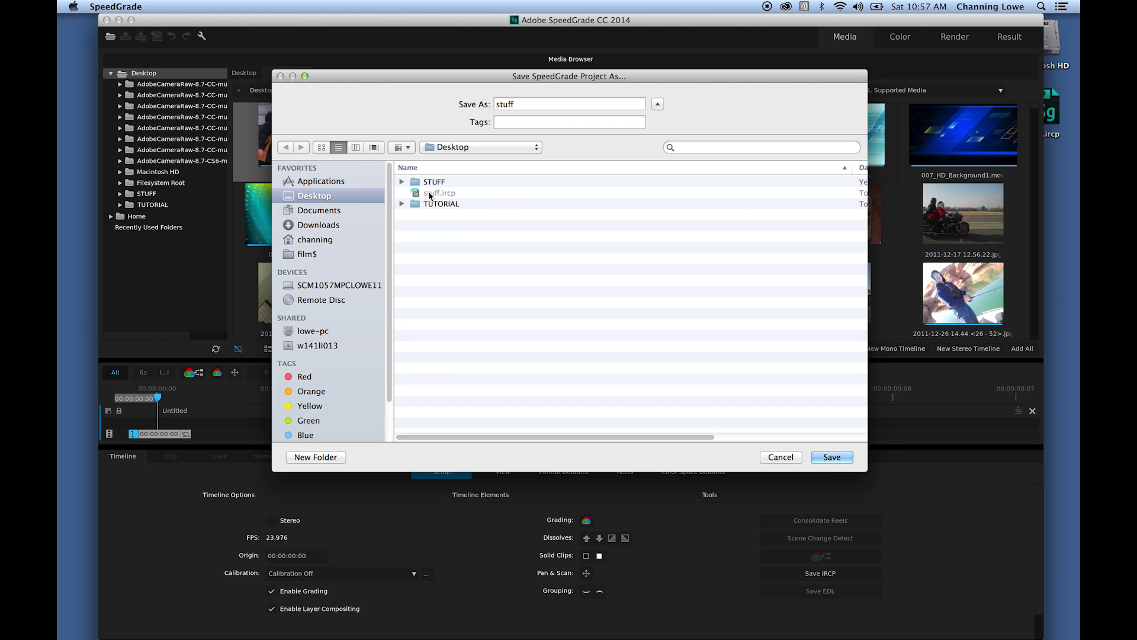
pyautogui.click(831, 457)
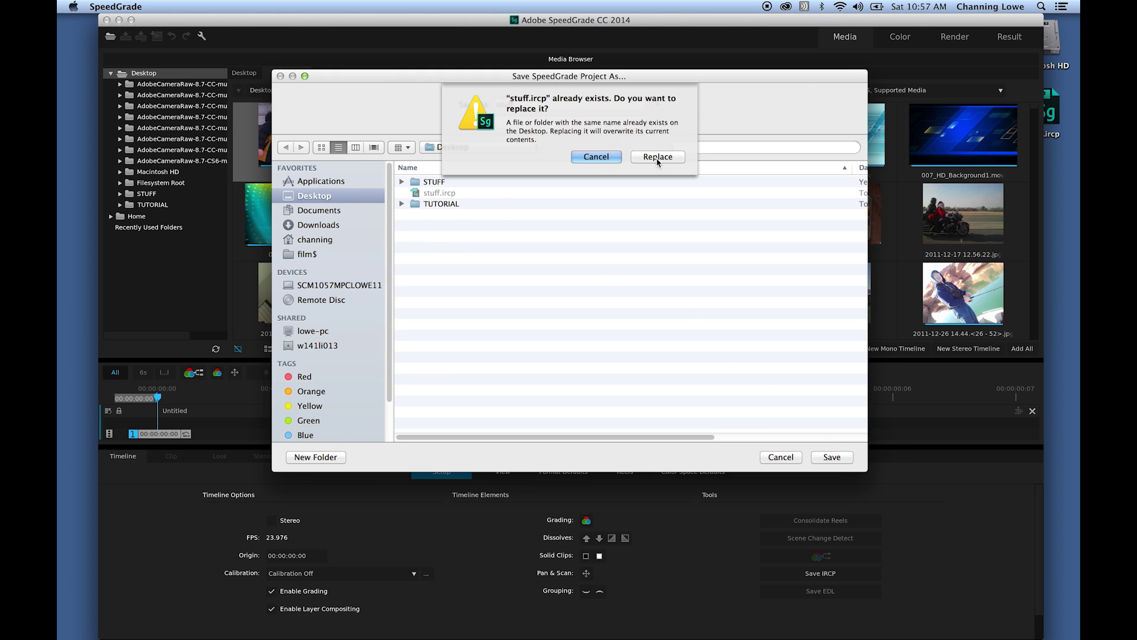
pyautogui.click(654, 158)
pyautogui.moveTo(248, 24); pyautogui.dragTo(239, 24)
pyautogui.click(122, 20)
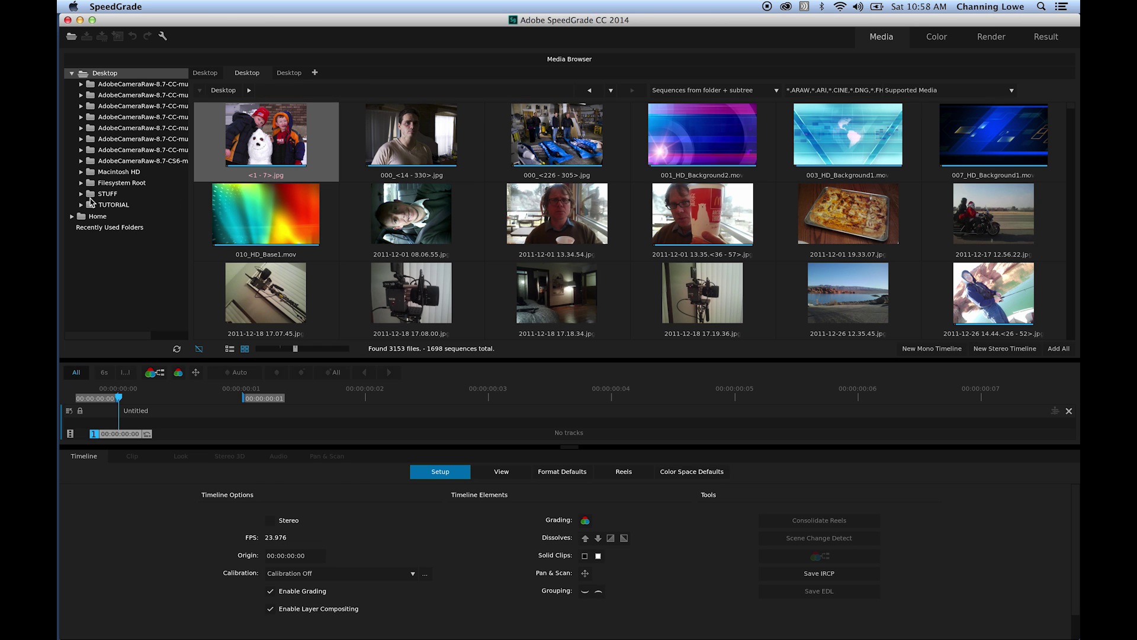
pyautogui.doubleClick(118, 193)
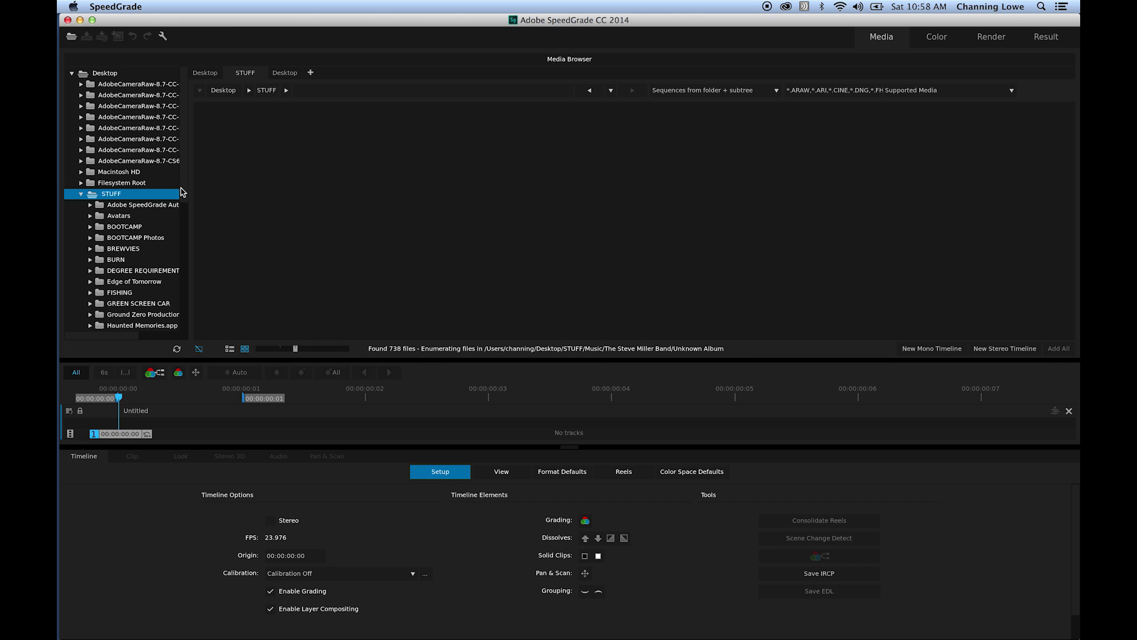
pyautogui.moveTo(186, 178); pyautogui.dragTo(189, 206)
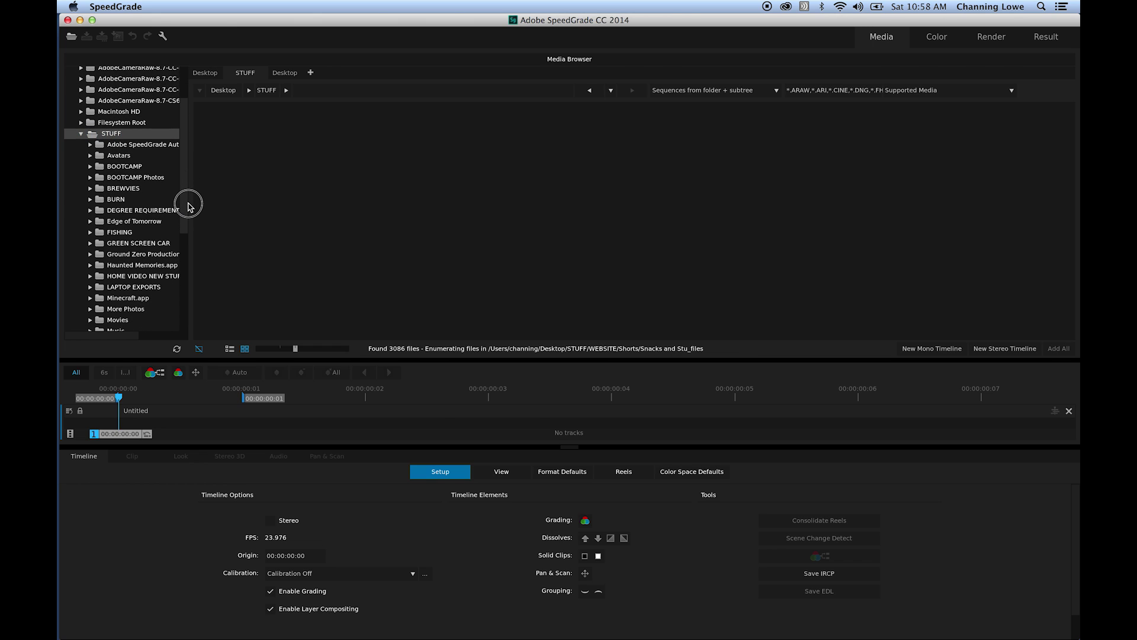
pyautogui.press('Left')
# Add 9L5A8860.MOV from the TUTORIAL folder to the timeline and show it in the viewer with the playhead at 00:00:00:11
pyautogui.click(137, 205)
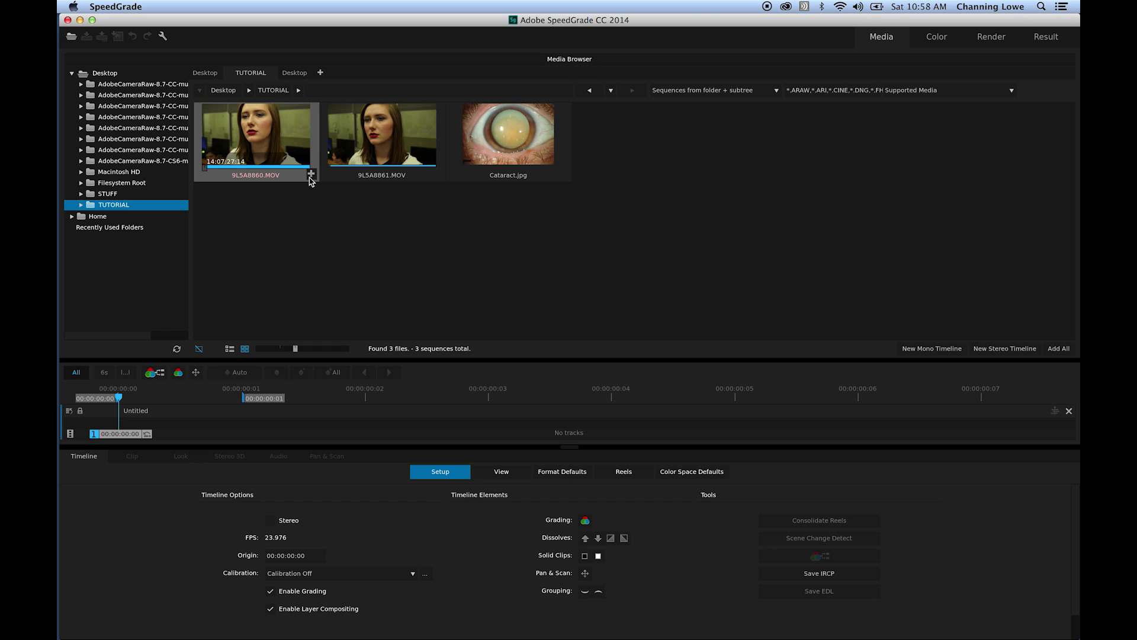
pyautogui.click(311, 173)
pyautogui.moveTo(121, 435); pyautogui.dragTo(264, 438)
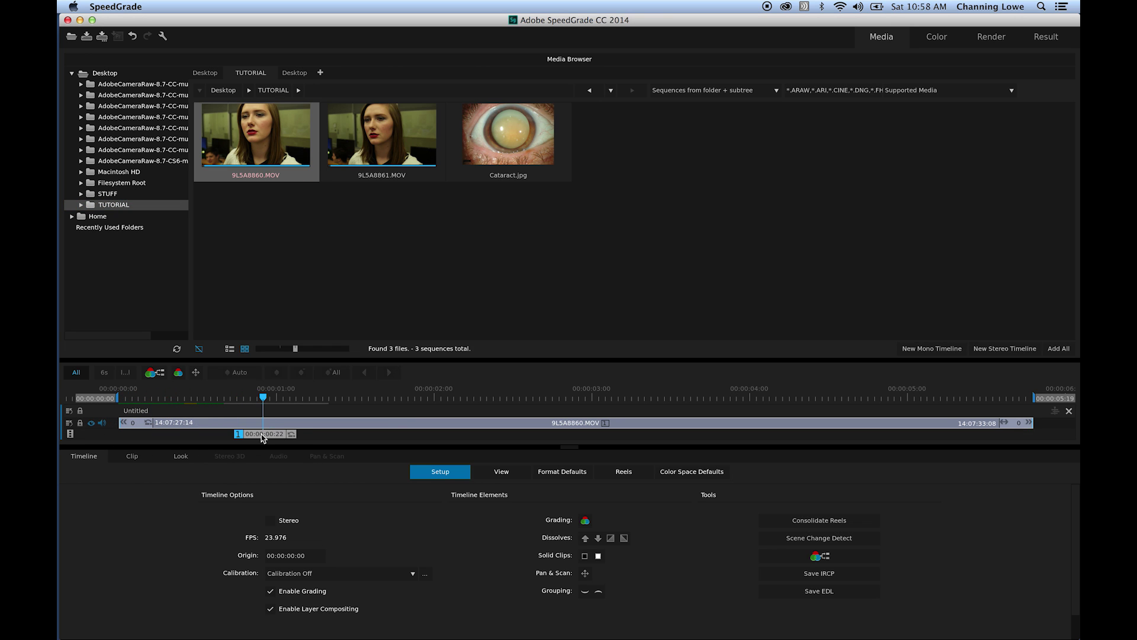
pyautogui.press('Tab')
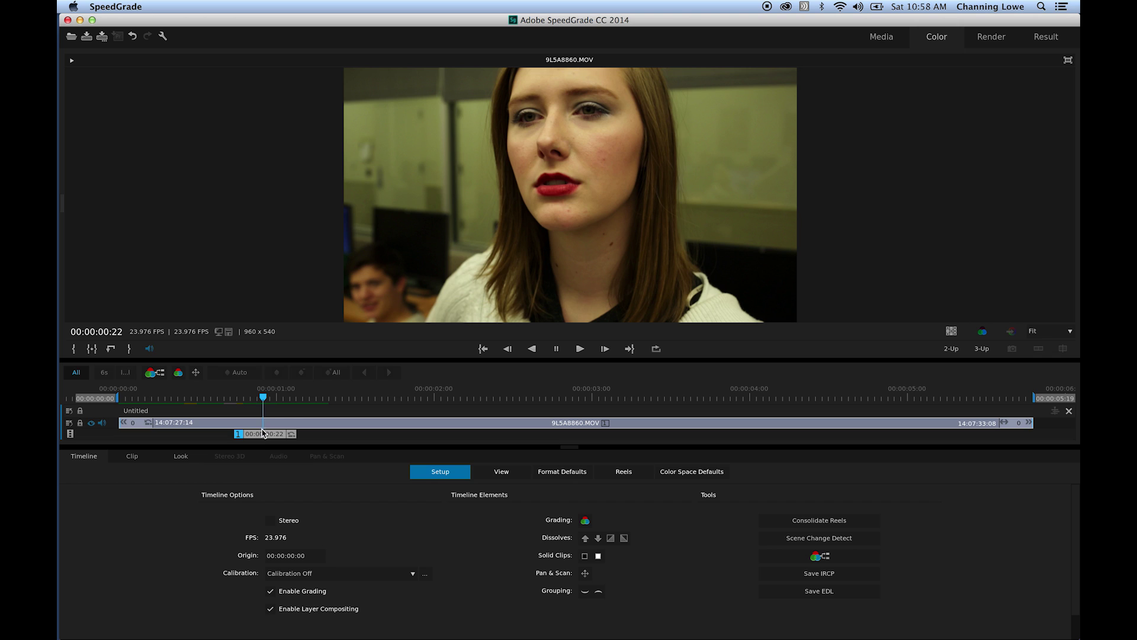
pyautogui.moveTo(262, 435); pyautogui.dragTo(361, 436)
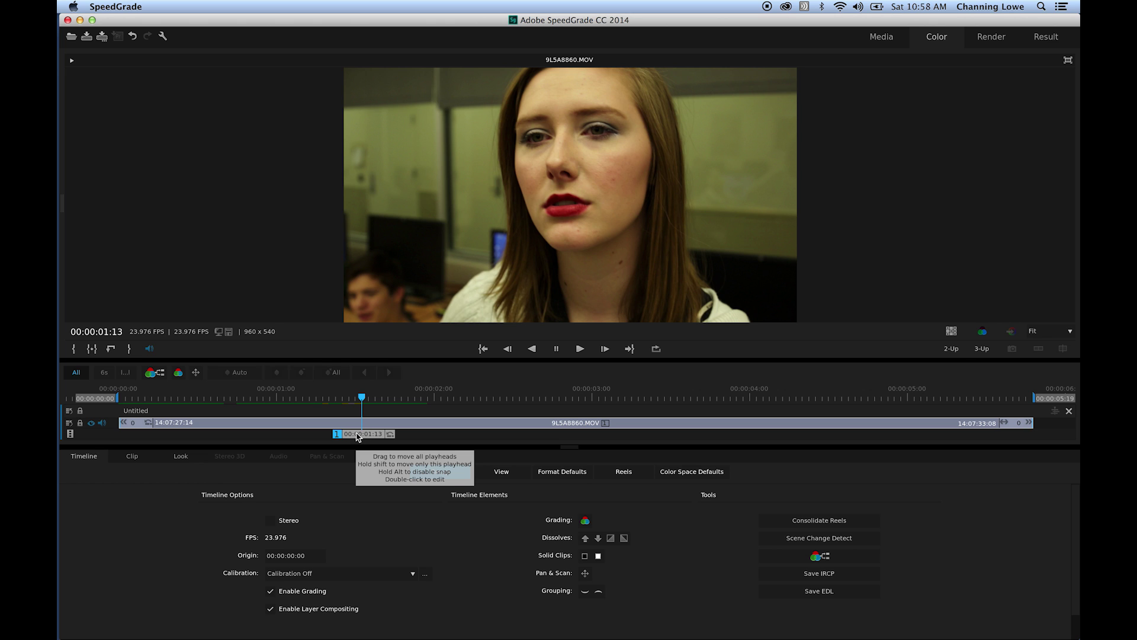
pyautogui.moveTo(359, 435); pyautogui.dragTo(189, 462)
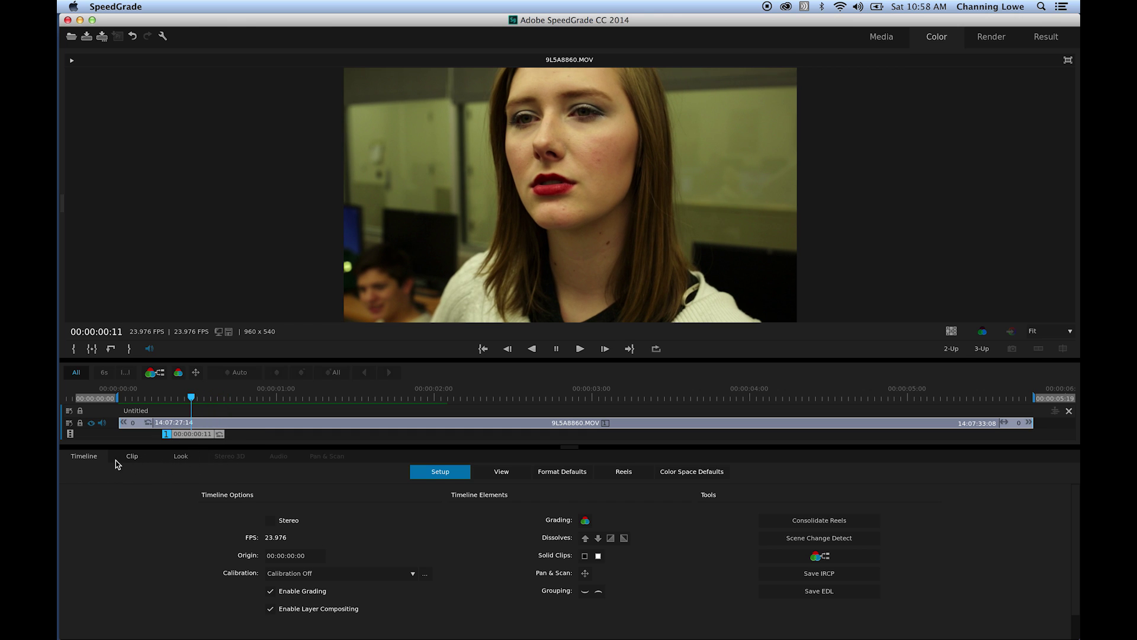
# Add a Secondary layer to the clip's look and enlarge the grading area around its Hue, Lightness and Saturation ranges
pyautogui.click(176, 457)
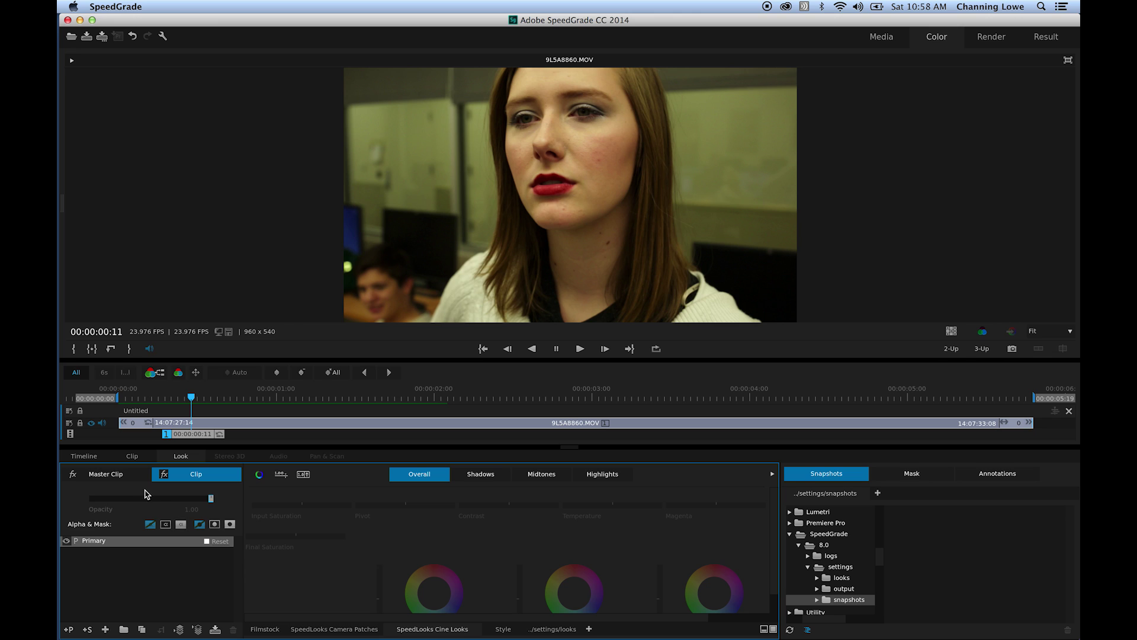
pyautogui.click(88, 629)
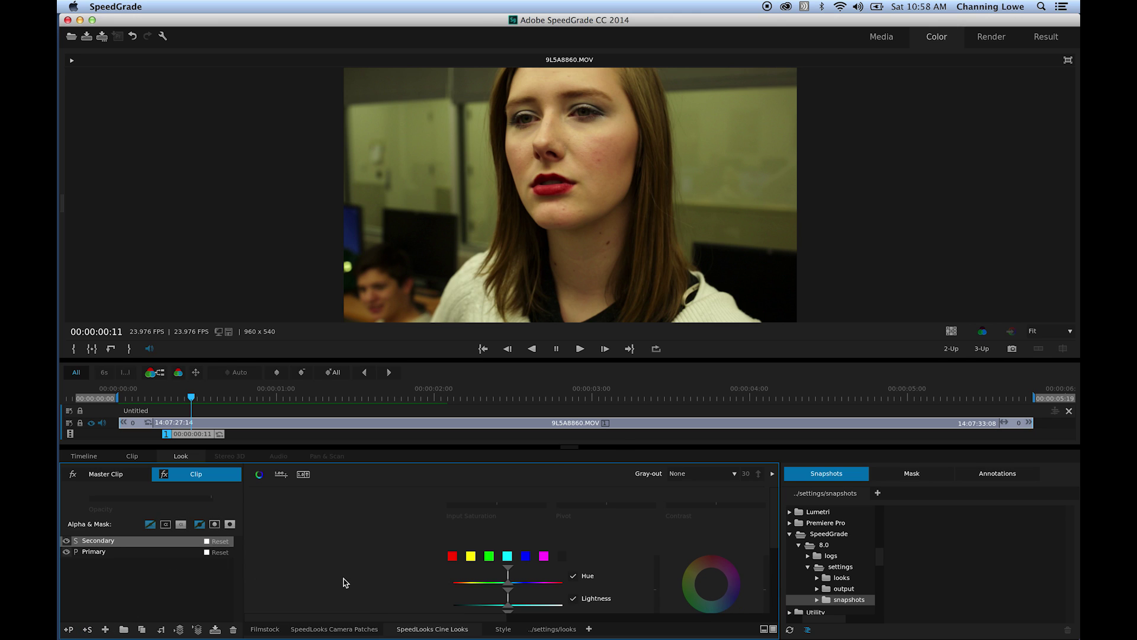
pyautogui.moveTo(562, 448); pyautogui.dragTo(560, 404)
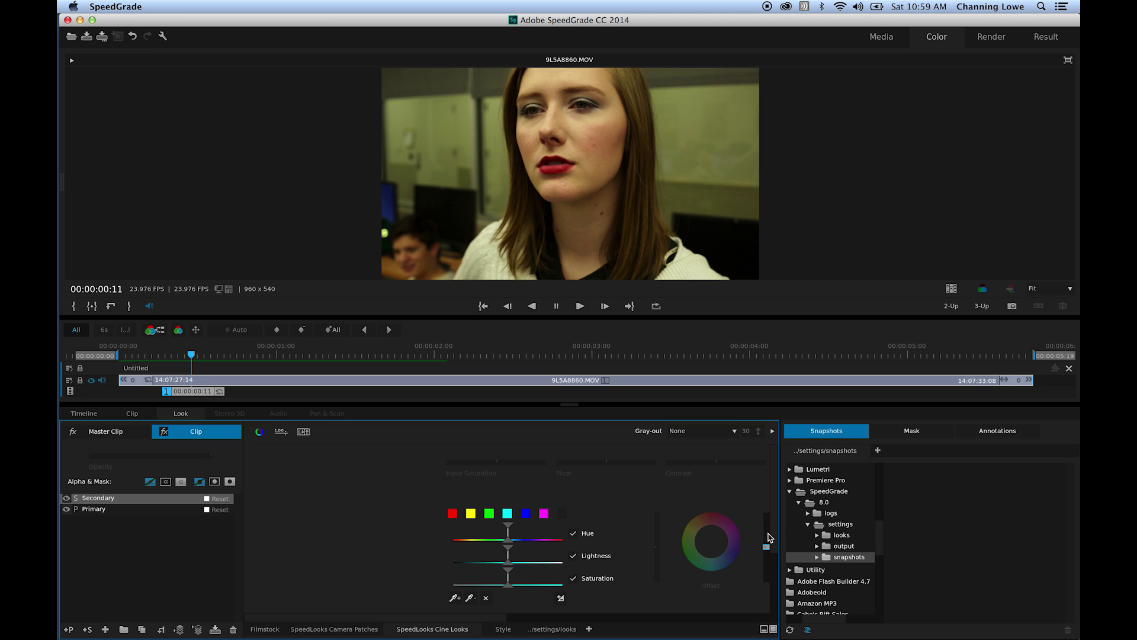
pyautogui.scroll(-2, 767, 525)
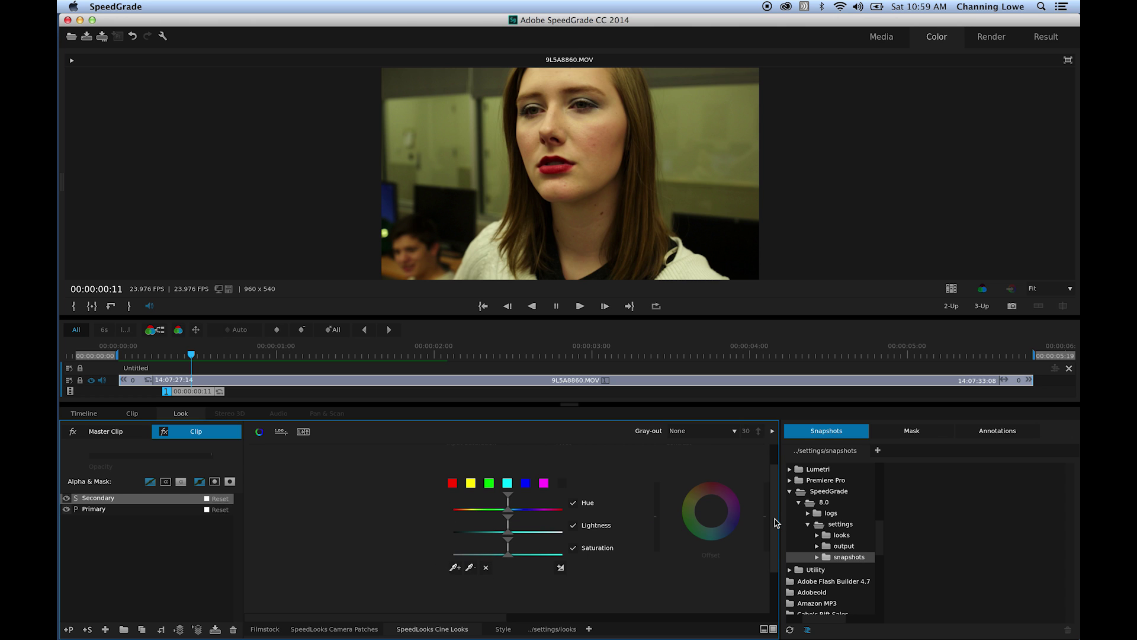
pyautogui.scroll(2, 768, 524)
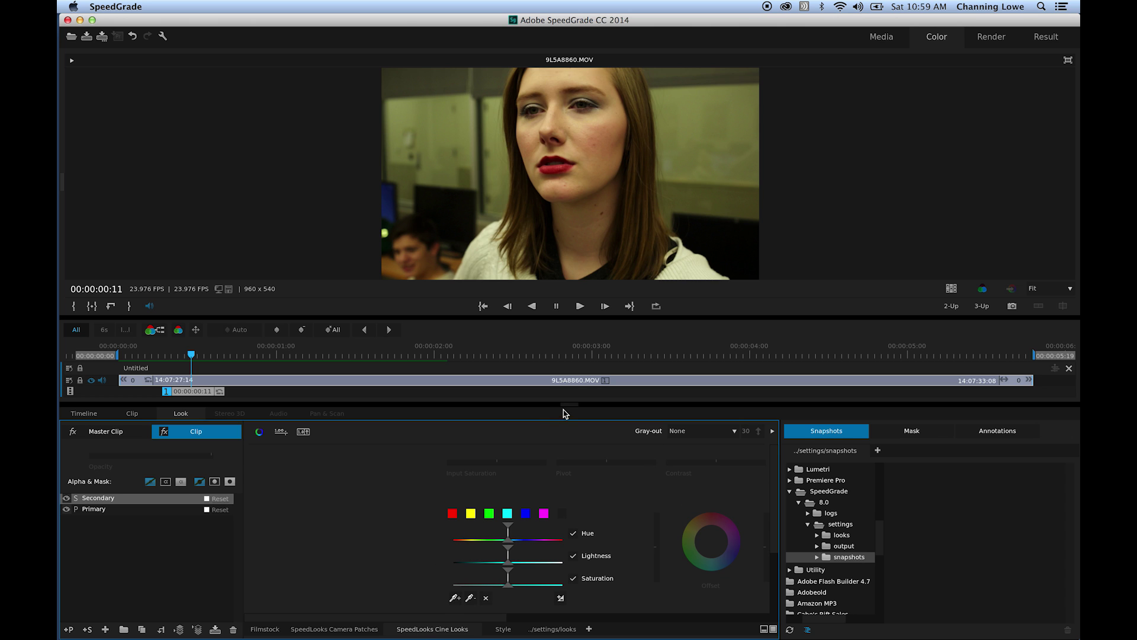
pyautogui.moveTo(566, 406); pyautogui.dragTo(570, 428)
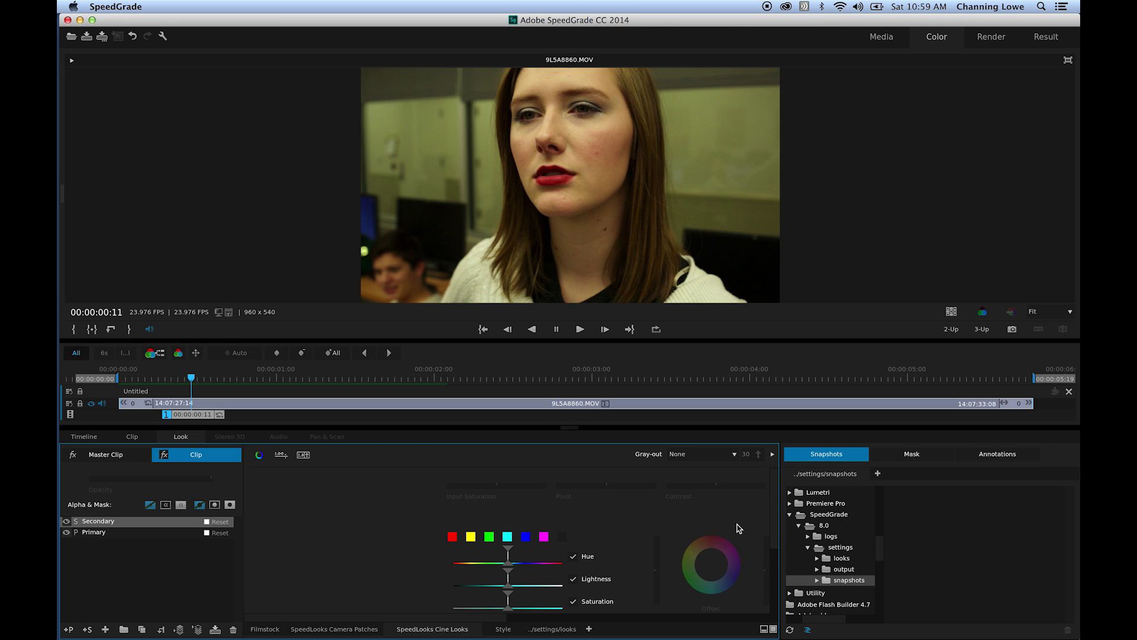
pyautogui.scroll(-5, 770, 516)
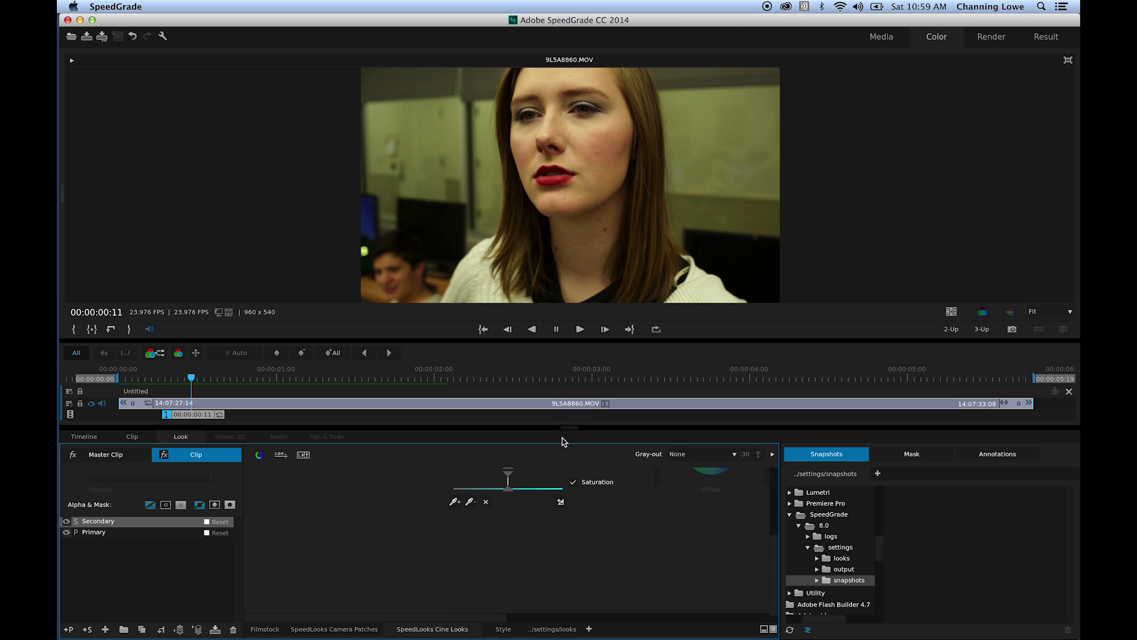
pyautogui.moveTo(574, 427); pyautogui.dragTo(574, 400)
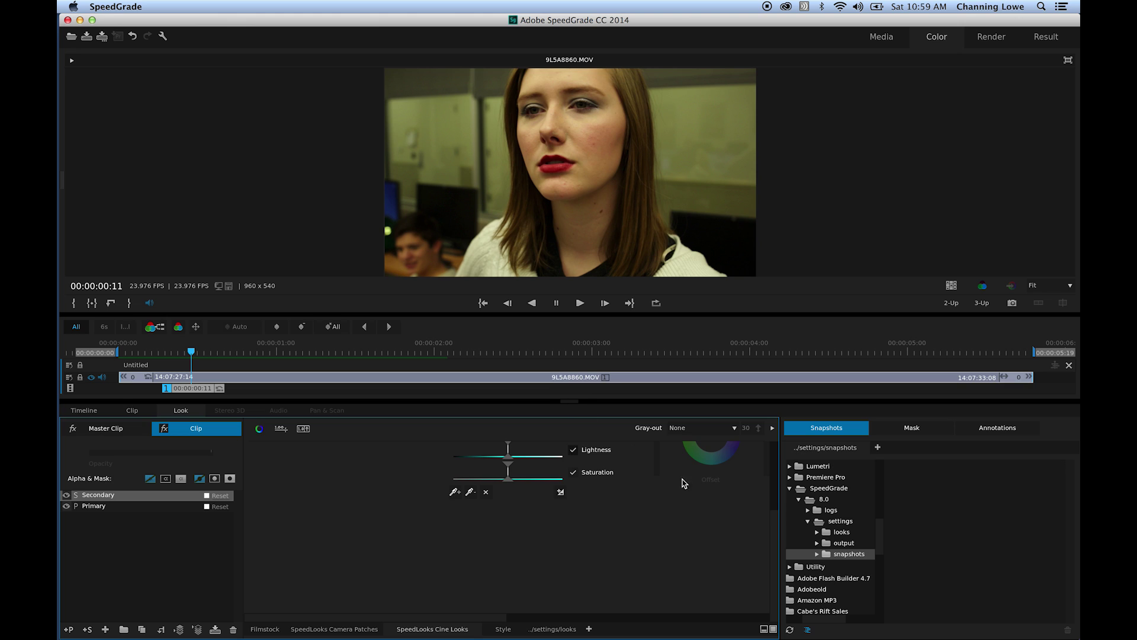
pyautogui.moveTo(774, 541); pyautogui.dragTo(774, 487)
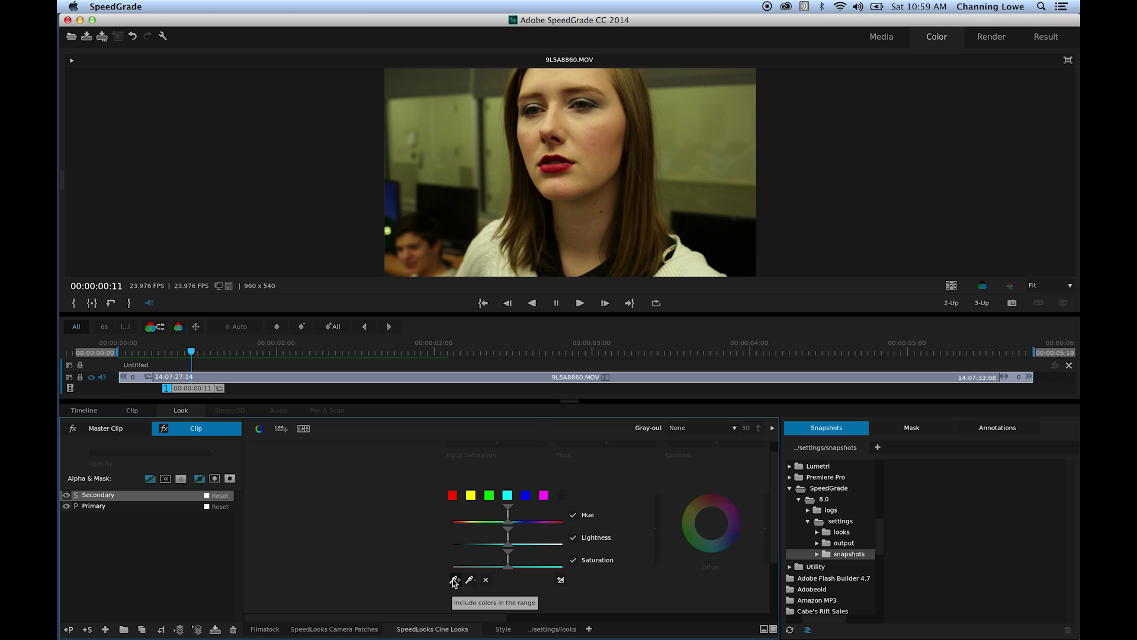
# Sample the woman's red lips into the Secondary layer's color range and preview the selection with the White/Black gray-out
pyautogui.click(453, 580)
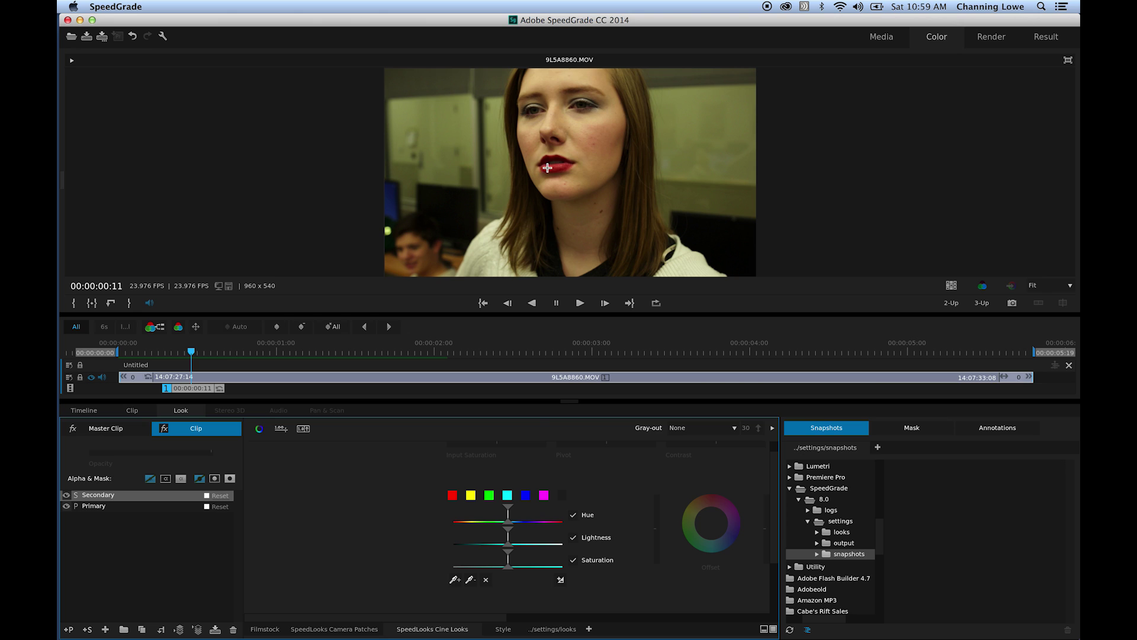
pyautogui.moveTo(547, 168); pyautogui.dragTo(560, 169)
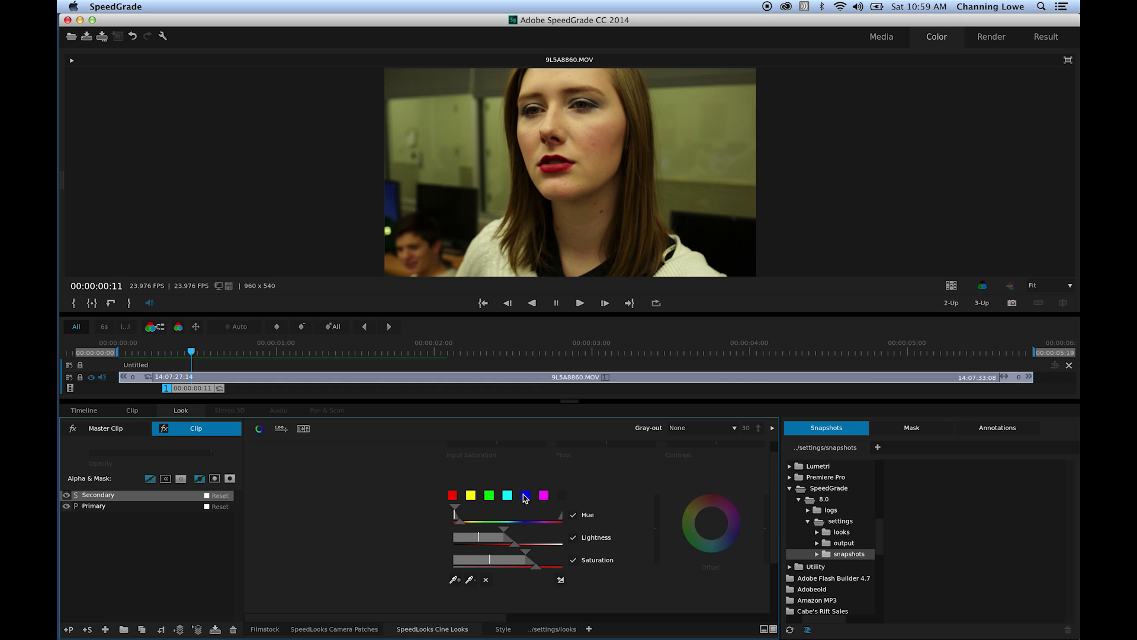
pyautogui.click(714, 430)
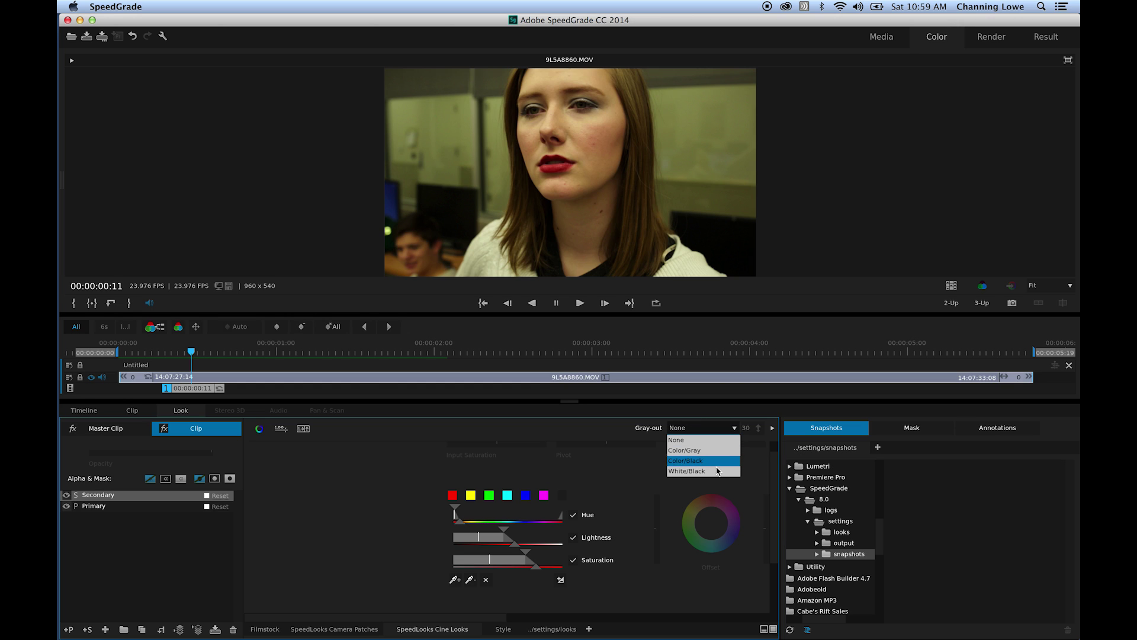
pyautogui.click(718, 474)
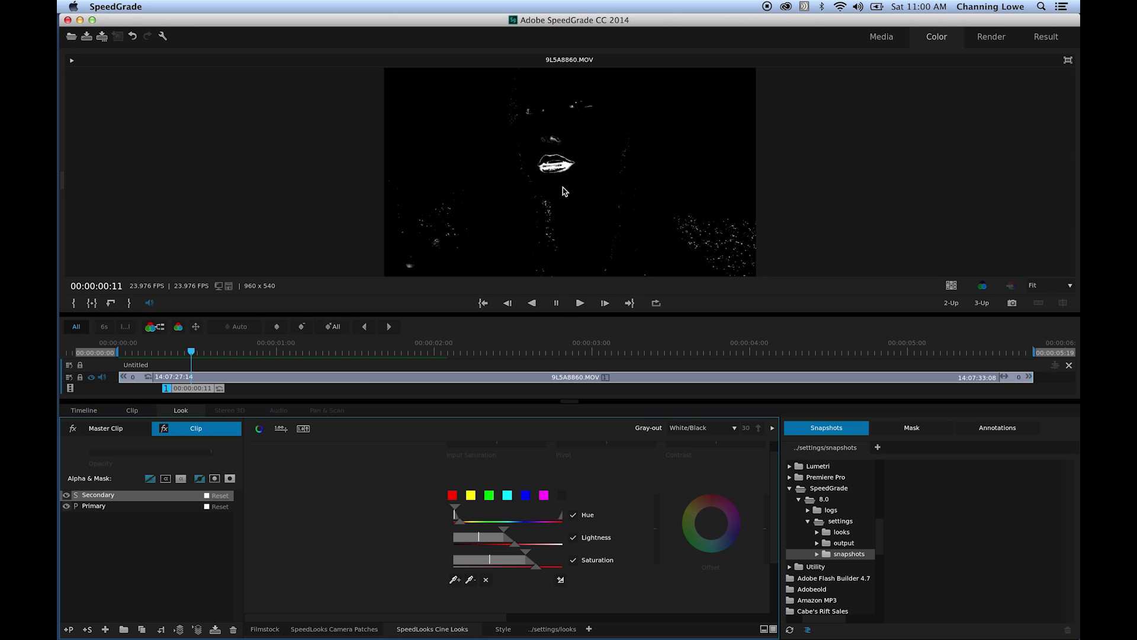
# Set the gray-out back to None and include another sample of the upper lip in the color range
pyautogui.click(701, 435)
pyautogui.click(693, 442)
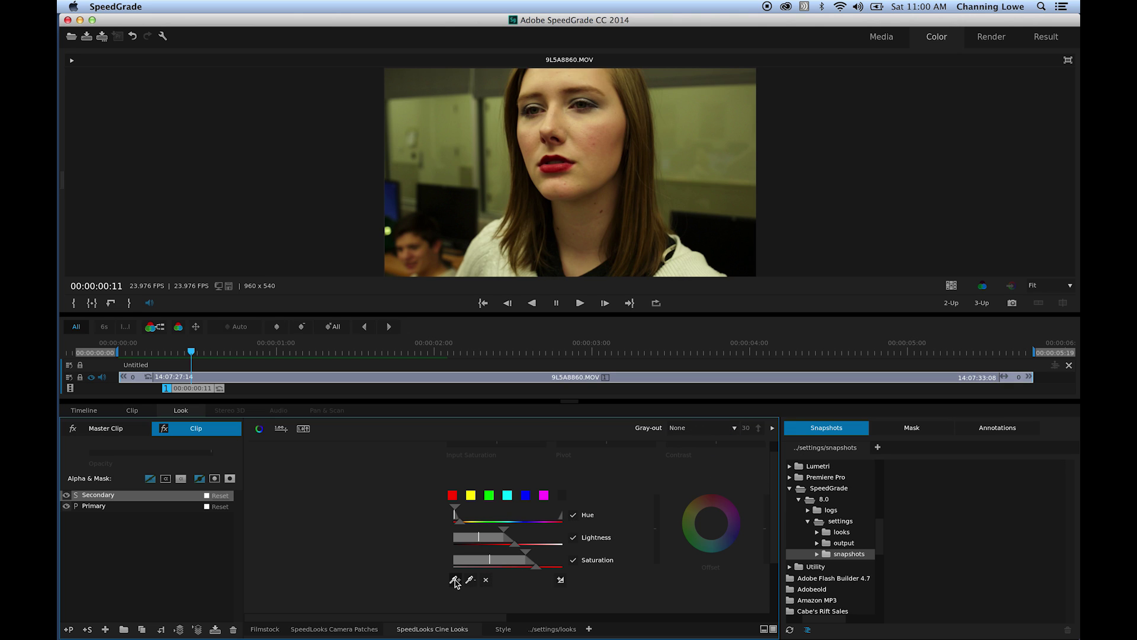
pyautogui.click(557, 161)
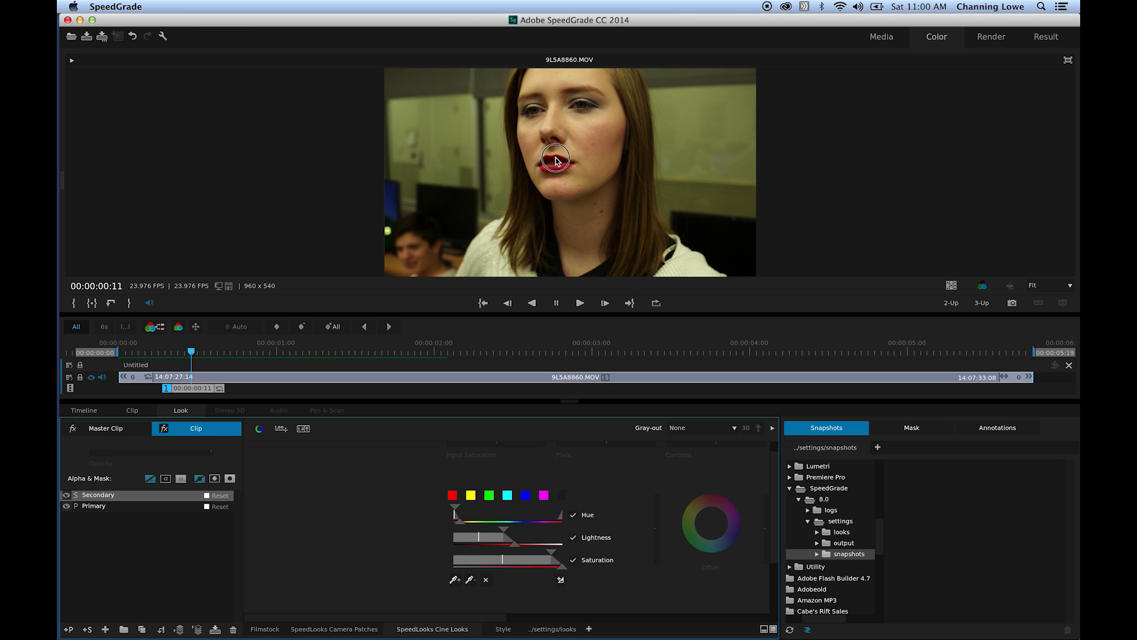
# Set the gray-out to White/Black and enlarge the viewer to 100% around the lips to inspect the matte
pyautogui.click(713, 430)
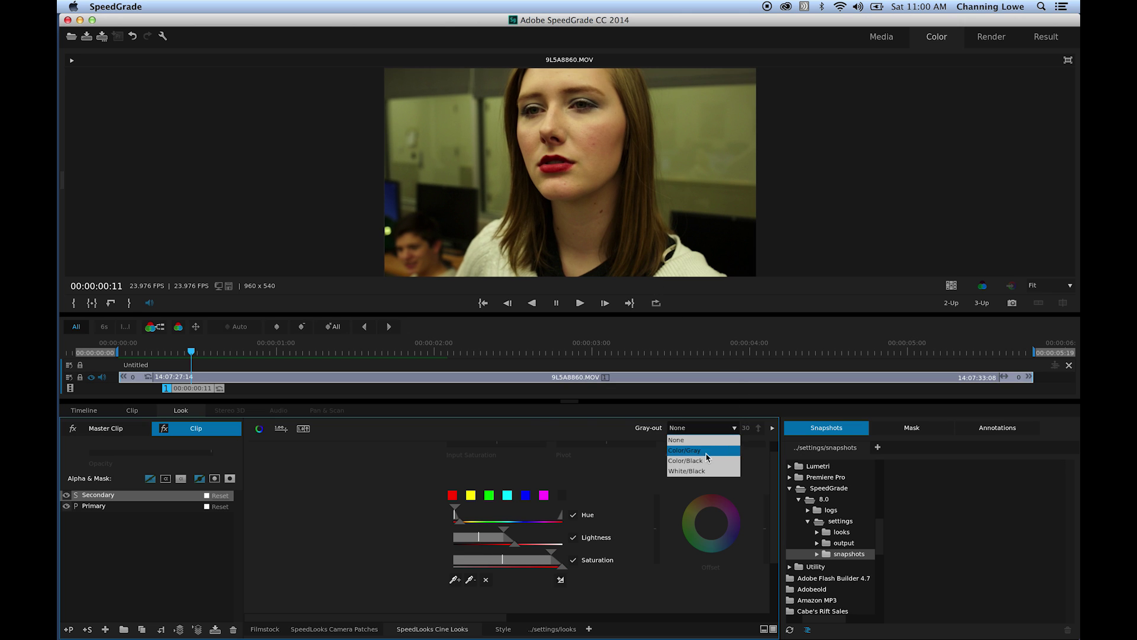
pyautogui.click(706, 463)
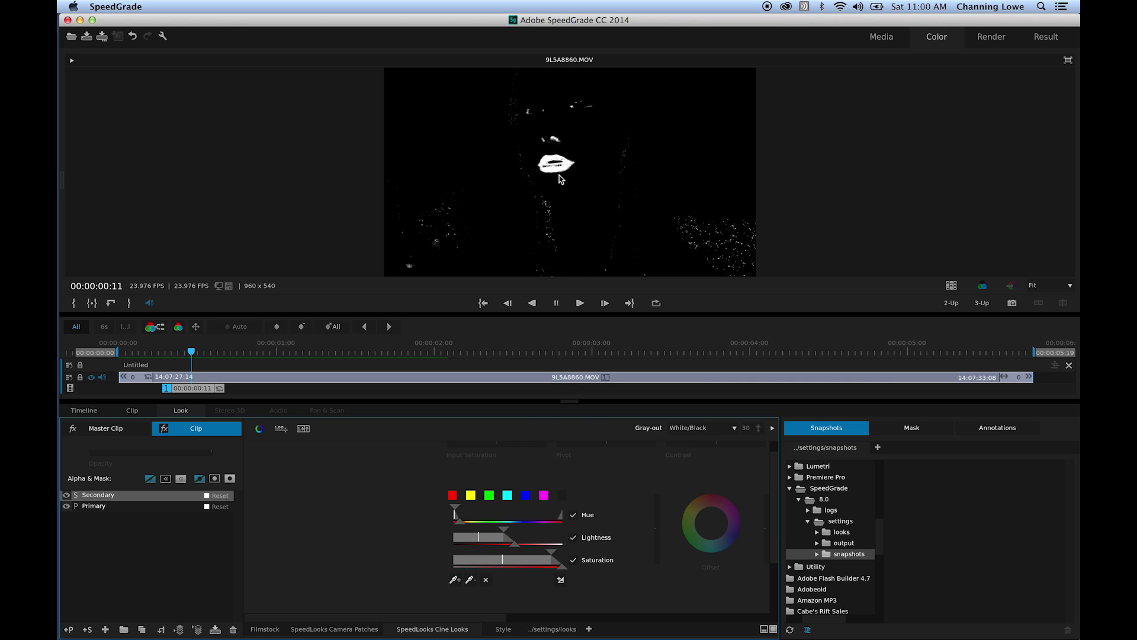
pyautogui.scroll(-1, 563, 175)
pyautogui.scroll(4, 566, 173)
pyautogui.scroll(-3, 566, 170)
pyautogui.scroll(3, 554, 166)
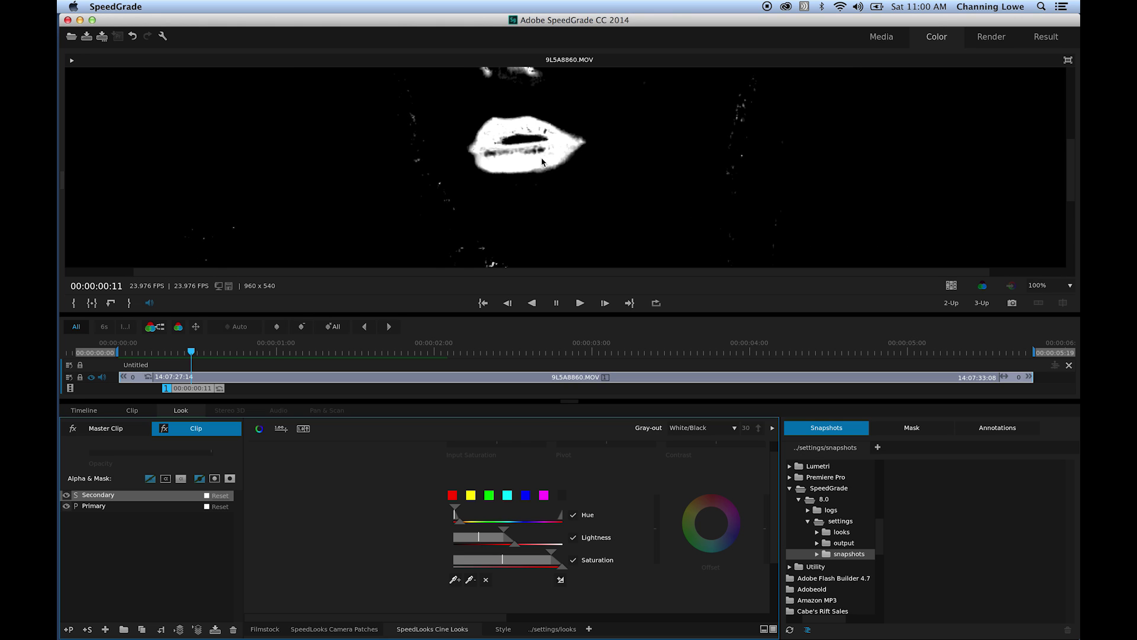
pyautogui.scroll(1, 533, 151)
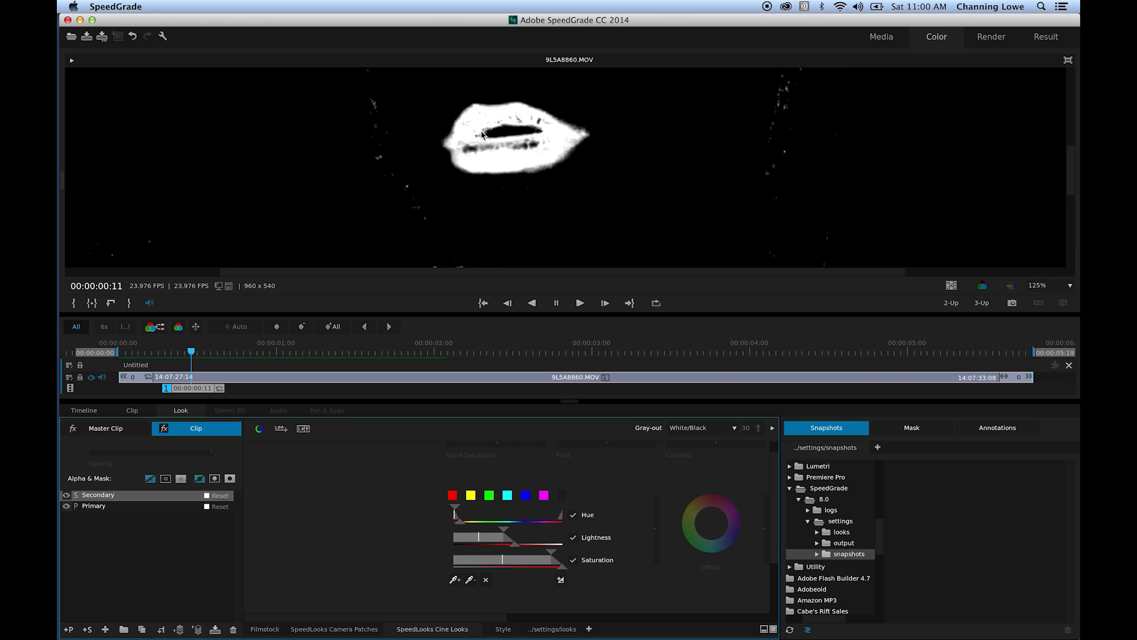
pyautogui.scroll(-1, 517, 148)
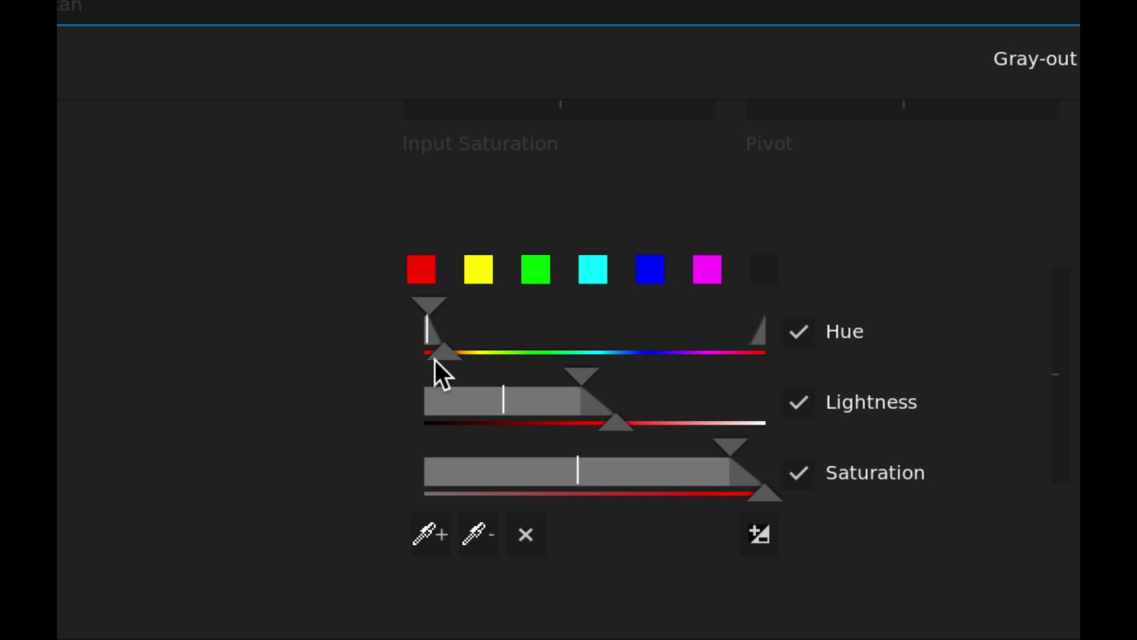
# Try widening the Secondary layer's hue range and undo the change
pyautogui.moveTo(434, 308); pyautogui.dragTo(466, 311)
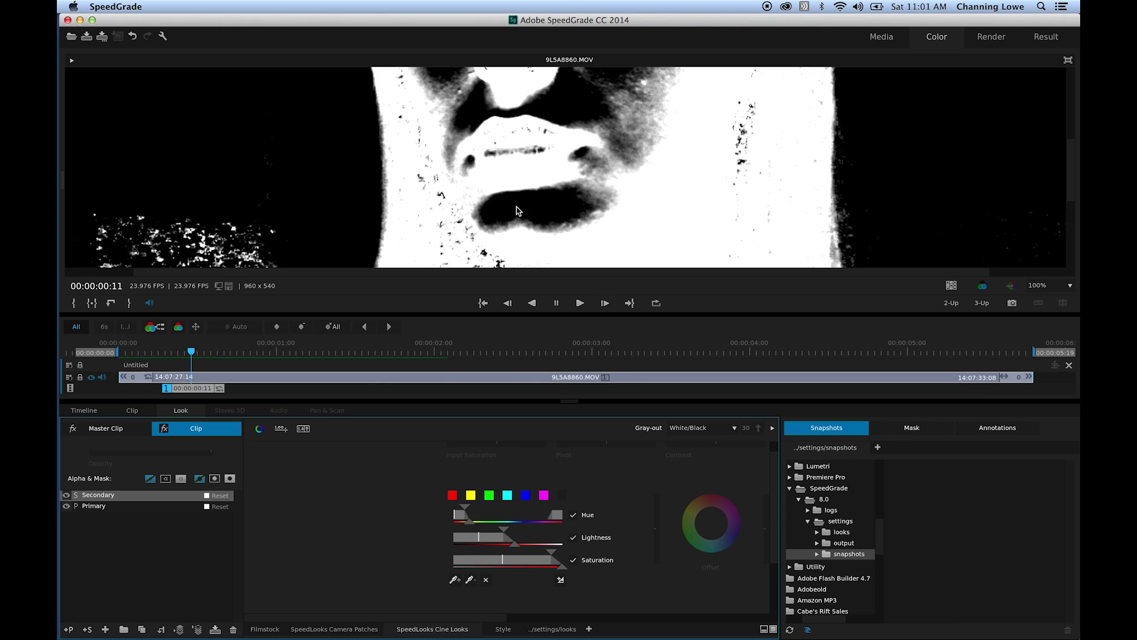
pyautogui.press('super+z')
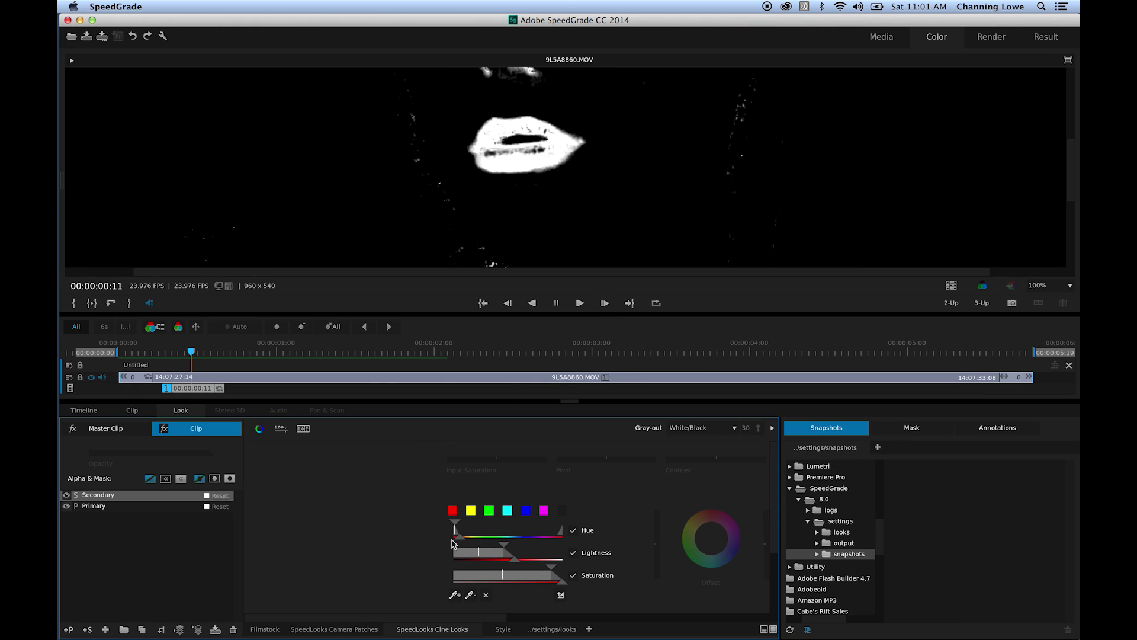
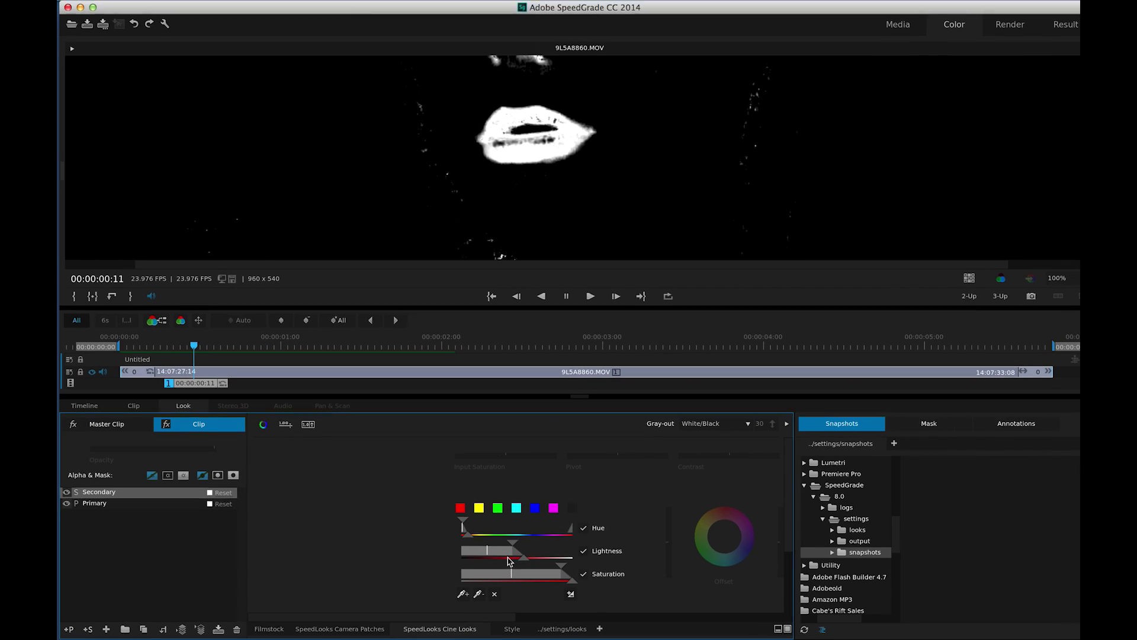
# Extend the upper end and falloff of the Secondary layer's lightness range slightly to refine the lip matte
pyautogui.moveTo(507, 554)
pyautogui.mouseDown()
pyautogui.moveTo(491, 550)
pyautogui.moveTo(520, 561)
pyautogui.moveTo(519, 546)
pyautogui.moveTo(490, 549)
pyautogui.moveTo(508, 550)
pyautogui.mouseUp()
pyautogui.click(505, 546)
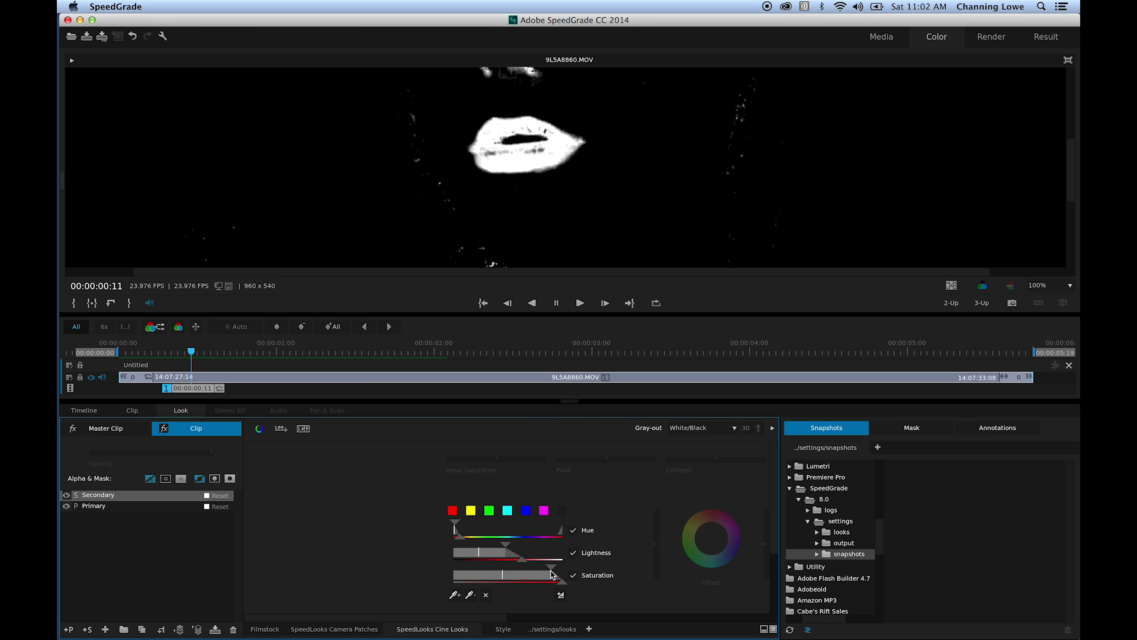
# Extend the upper end of the Secondary layer's saturation range slightly and fit the viewer to the whole frame to check the matte
pyautogui.moveTo(551, 573); pyautogui.dragTo(572, 591)
pyautogui.scroll(-3, 646, 226)
pyautogui.scroll(4, 647, 222)
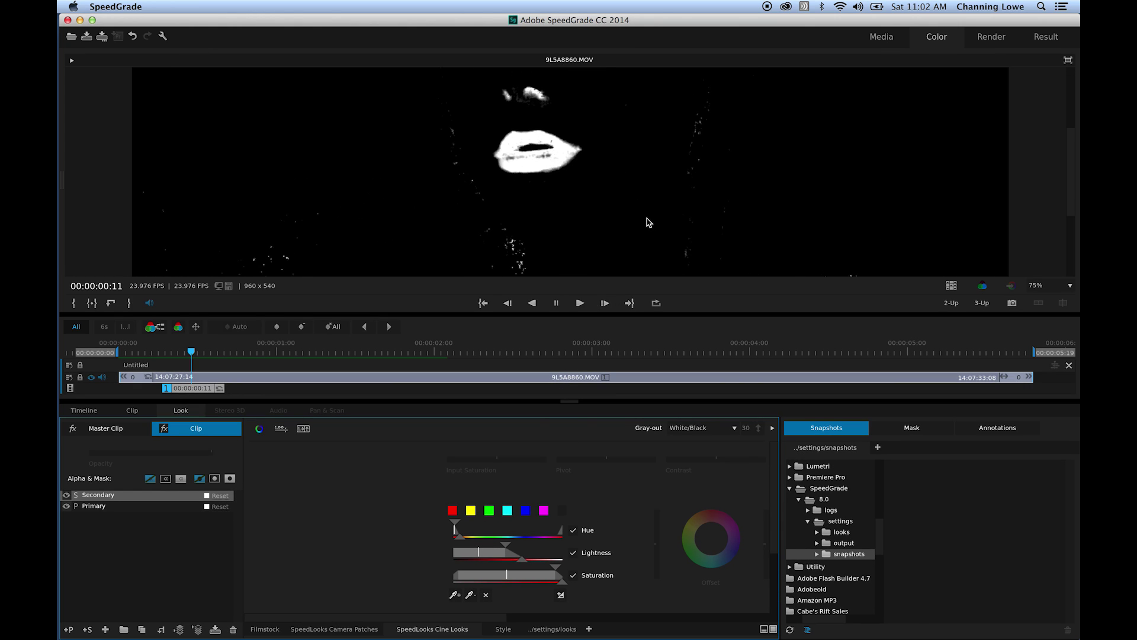
pyautogui.press('f')
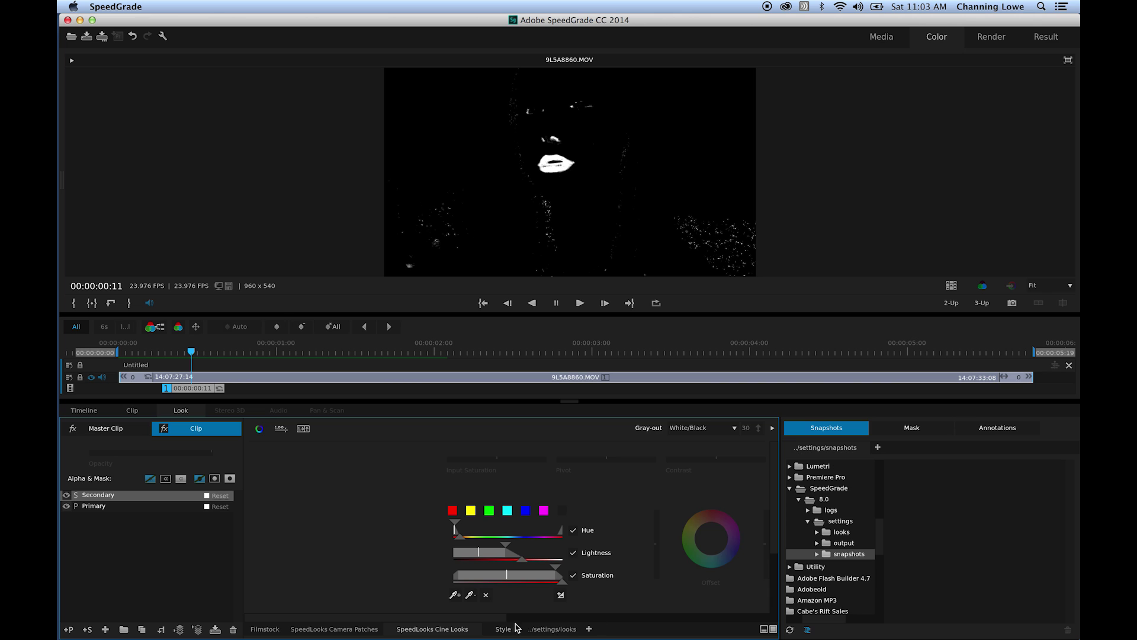
# Soften the Secondary layer's matte by raising Blur to about 2.7 and Denoise to 0.34, checking the lips close up and at Fit
pyautogui.moveTo(490, 619); pyautogui.dragTo(690, 631)
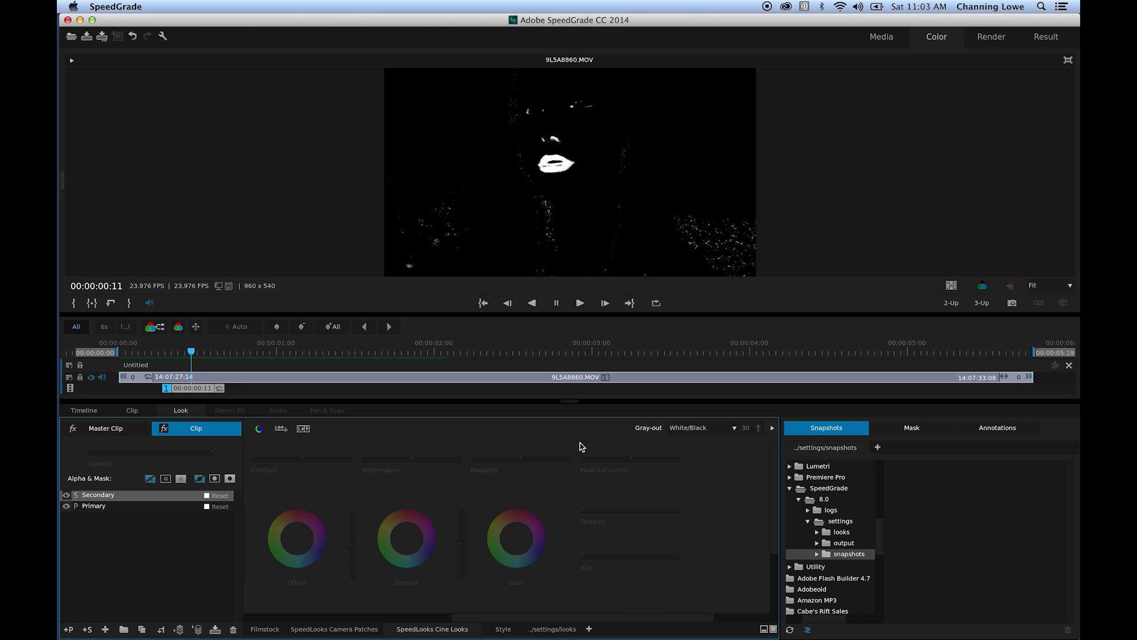
pyautogui.scroll(-2, 561, 226)
pyautogui.scroll(5, 566, 195)
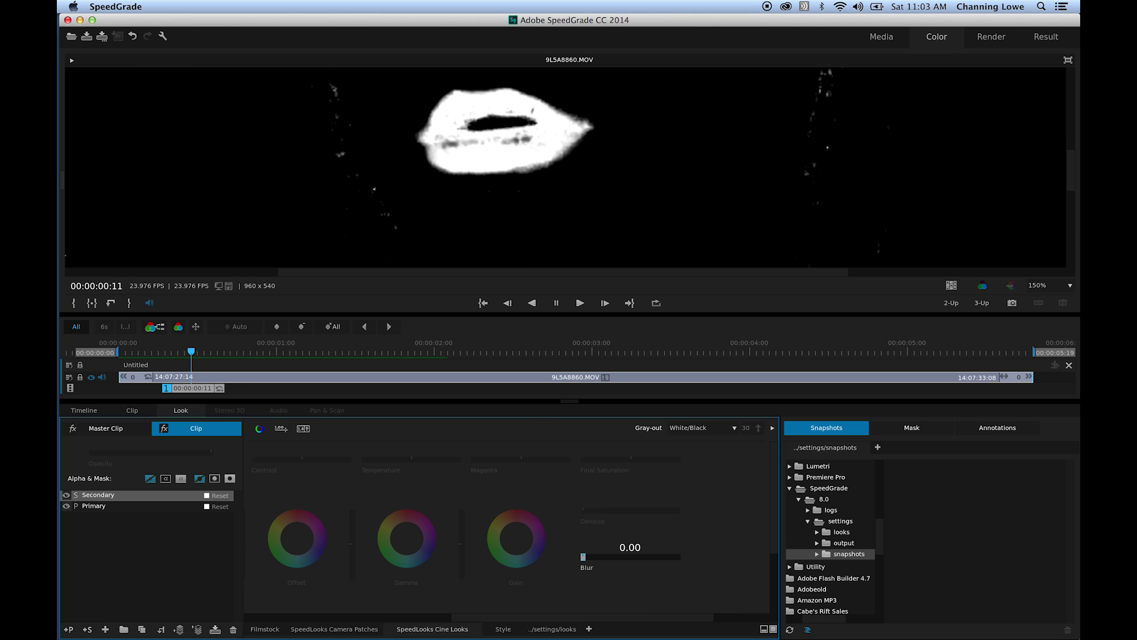
pyautogui.moveTo(583, 557); pyautogui.dragTo(583, 559)
pyautogui.moveTo(584, 561); pyautogui.dragTo(584, 558)
pyautogui.moveTo(590, 557); pyautogui.dragTo(634, 557)
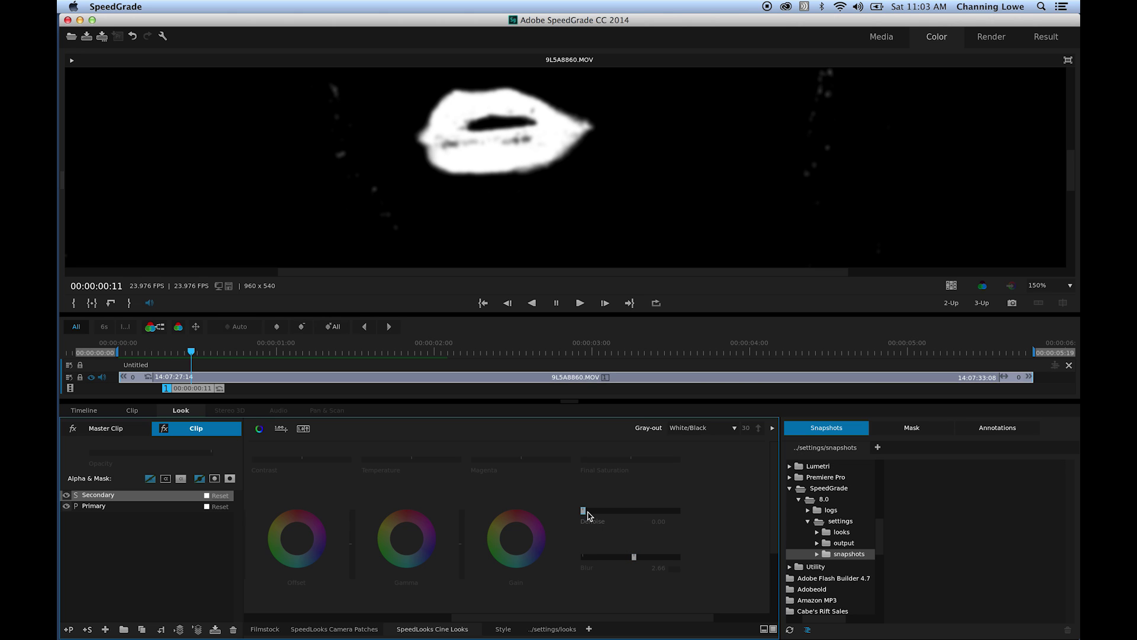
pyautogui.moveTo(582, 510); pyautogui.dragTo(616, 510)
pyautogui.press('f')
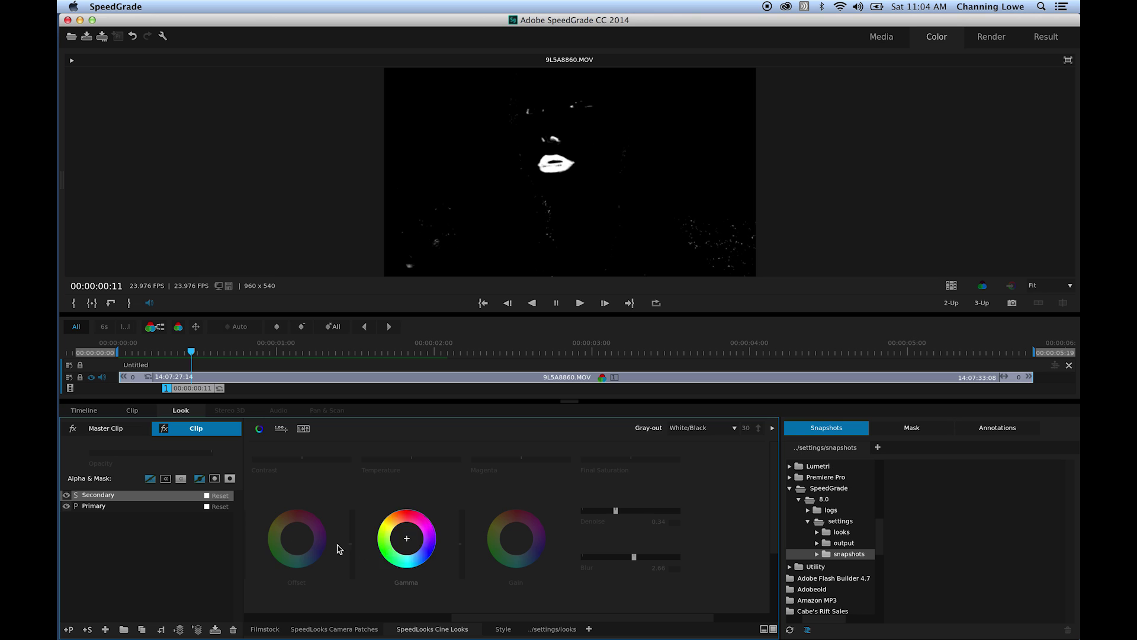
# Invert the Secondary layer's color key, checking the matte with the White/Black gray-out before setting it to None
pyautogui.click(688, 429)
pyautogui.click(690, 443)
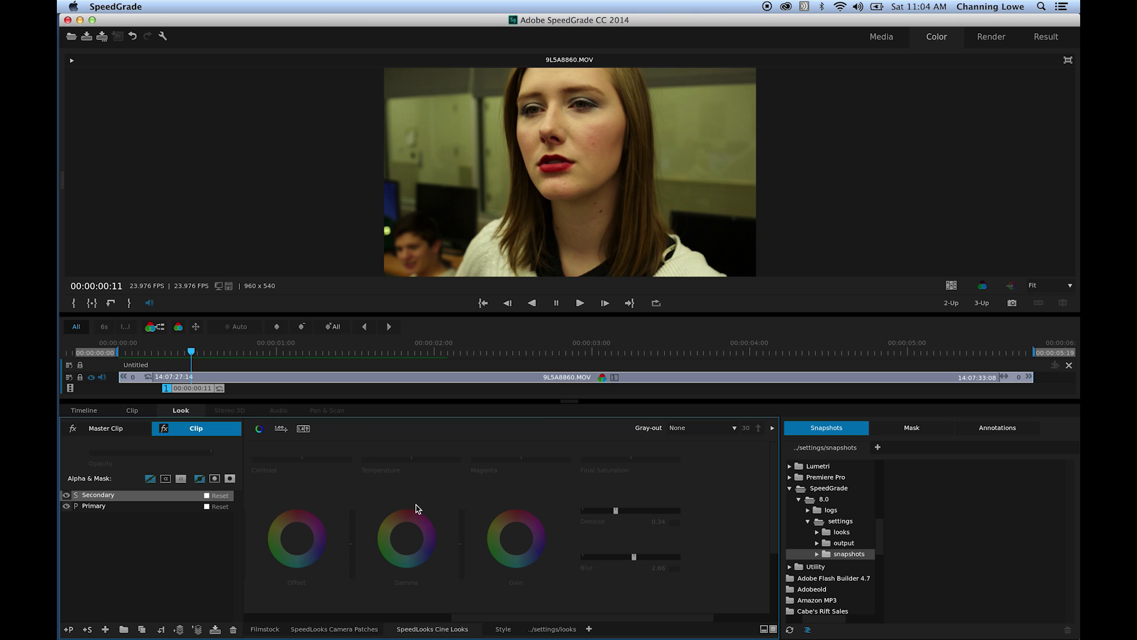
pyautogui.moveTo(506, 621); pyautogui.dragTo(441, 622)
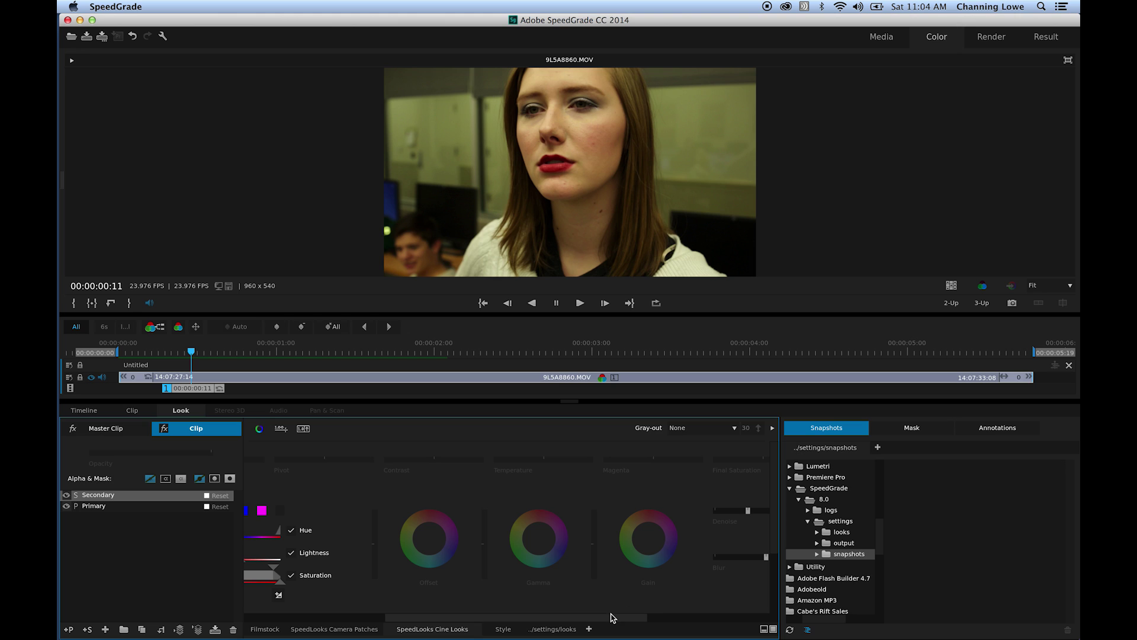
pyautogui.moveTo(775, 532); pyautogui.dragTo(770, 573)
pyautogui.moveTo(469, 619); pyautogui.dragTo(378, 617)
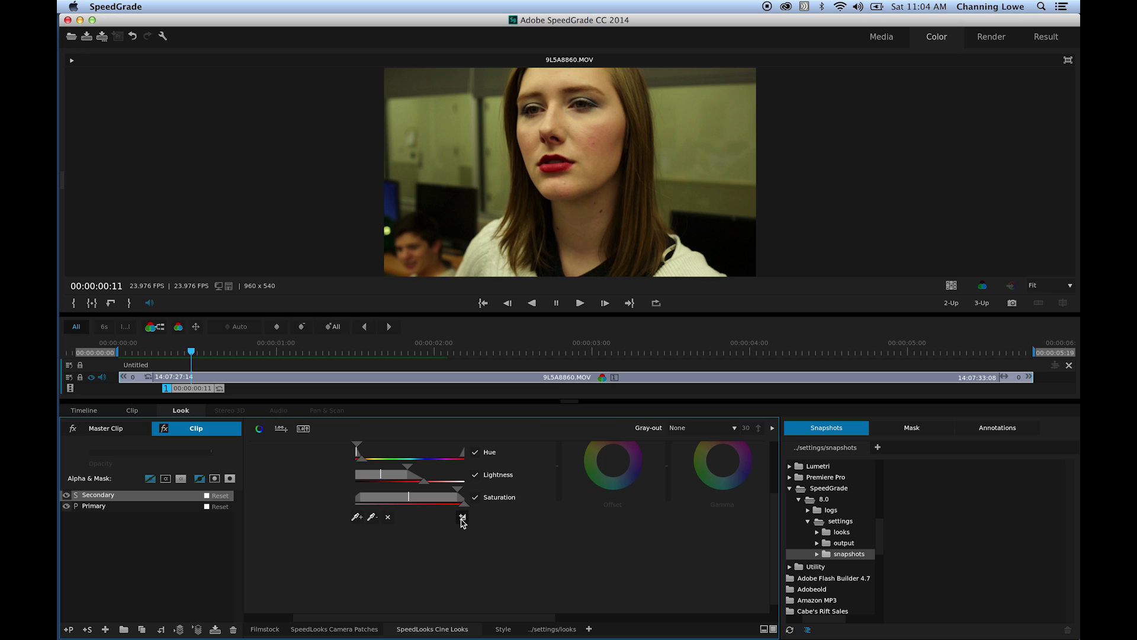
pyautogui.click(715, 427)
pyautogui.click(698, 473)
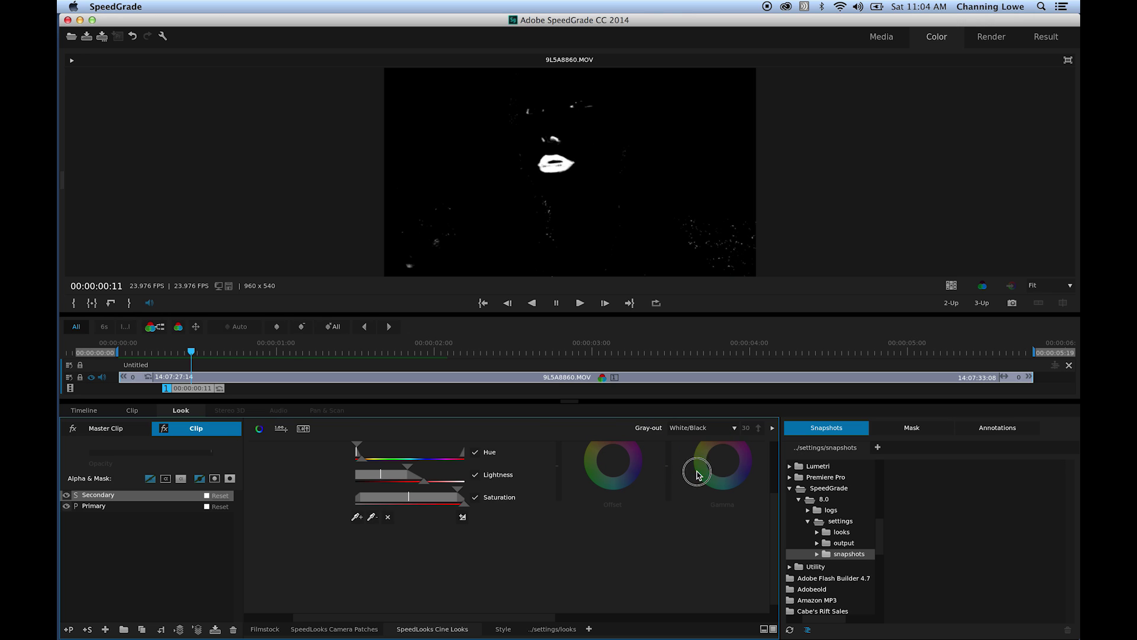
pyautogui.click(463, 519)
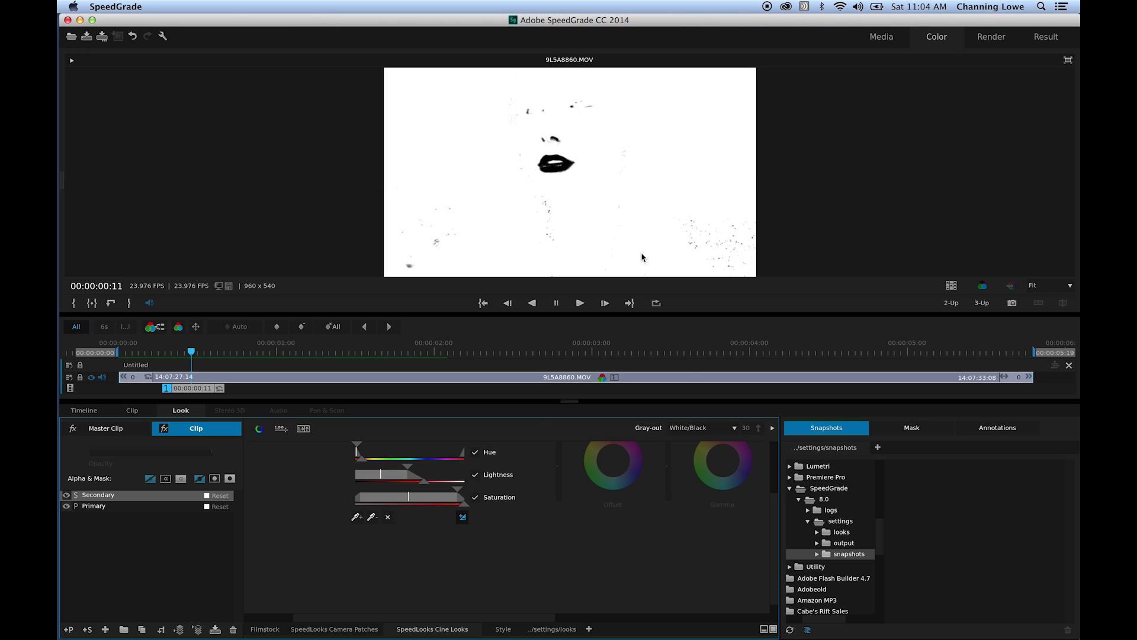
pyautogui.click(716, 429)
pyautogui.click(713, 440)
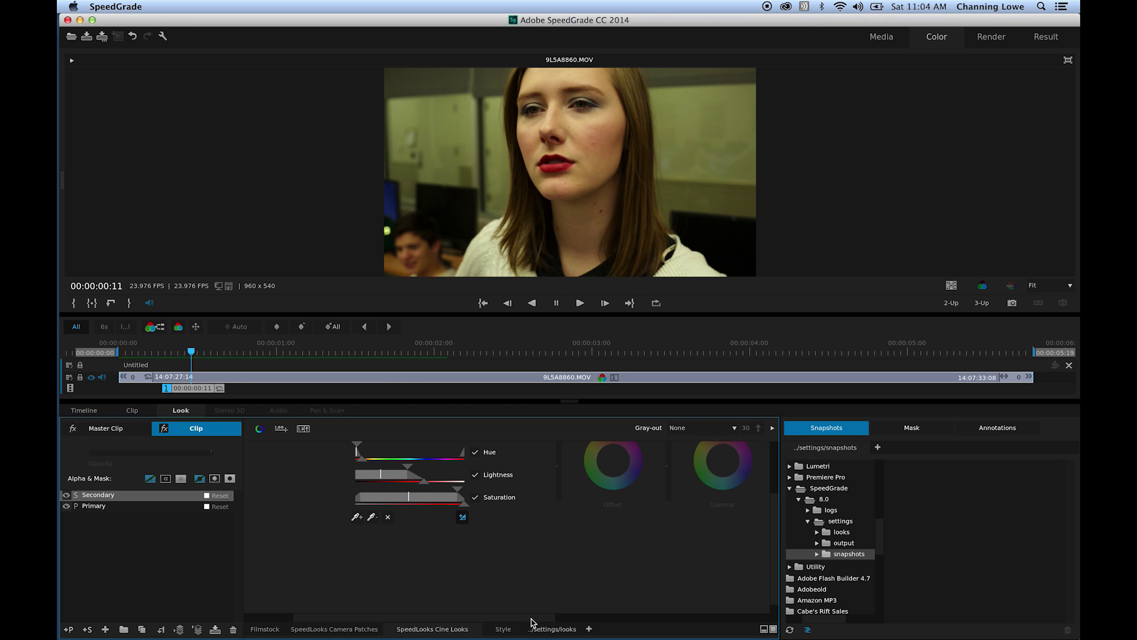
# Lower the Secondary layer's Final Saturation to 0.00 and inspect the lips up close
pyautogui.moveTo(534, 618); pyautogui.dragTo(586, 620)
pyautogui.moveTo(774, 544); pyautogui.dragTo(771, 475)
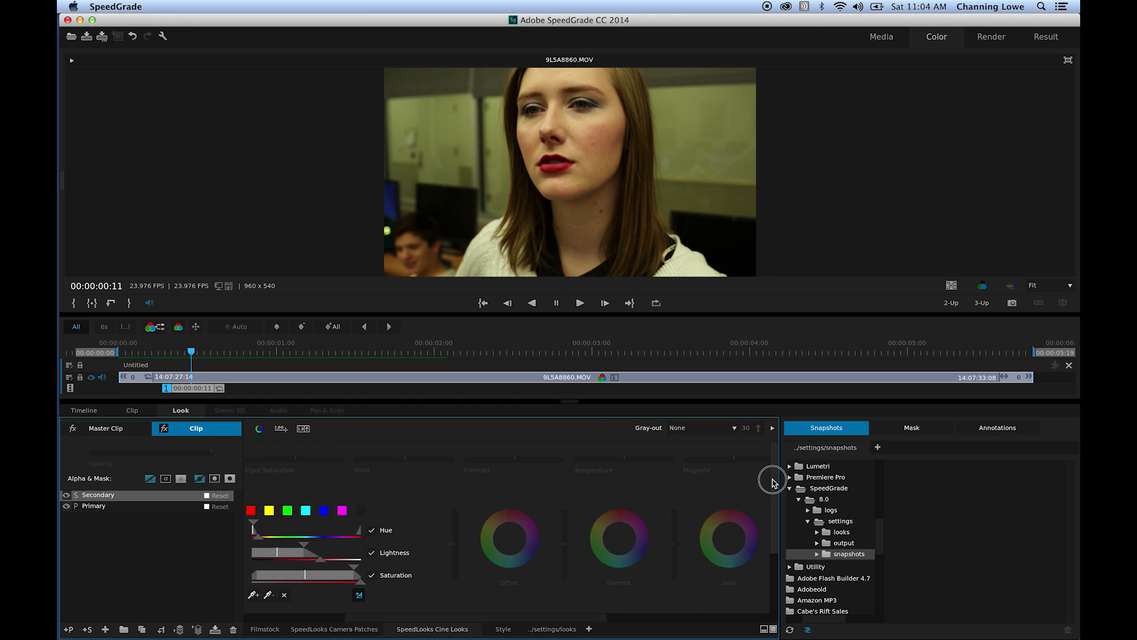
pyautogui.moveTo(558, 617); pyautogui.dragTo(675, 617)
pyautogui.click(584, 460)
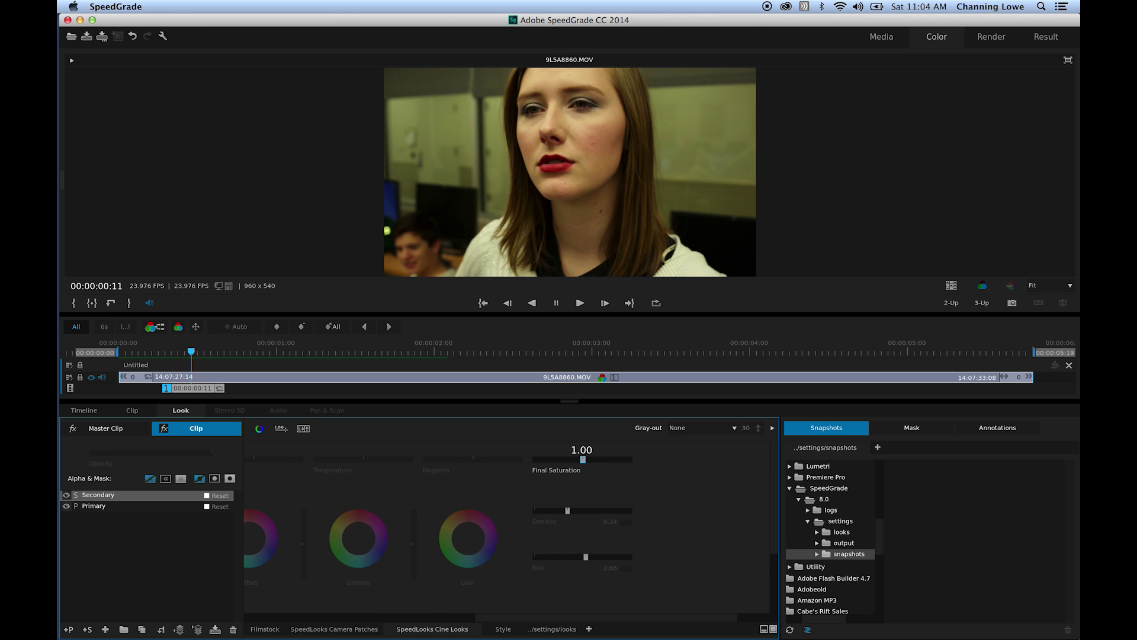
pyautogui.moveTo(583, 460); pyautogui.dragTo(535, 461)
pyautogui.scroll(-2, 561, 159)
pyautogui.scroll(5, 557, 142)
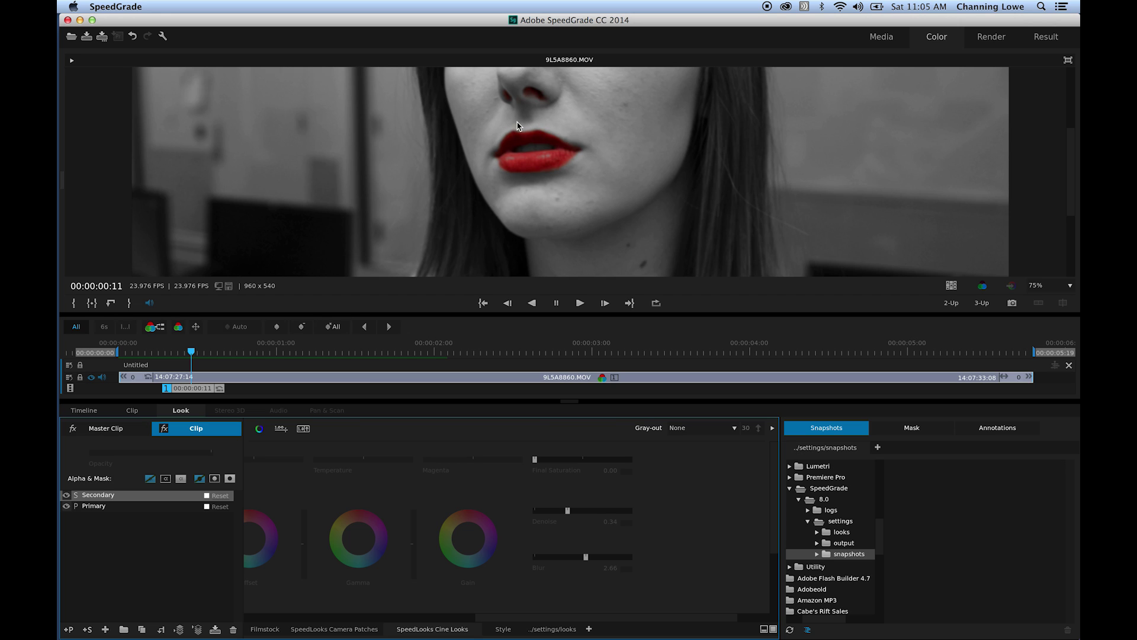
# Go to the clip's first frame and add a circular mask preset with falloff to the Secondary layer
pyautogui.click(128, 555)
pyautogui.moveTo(210, 400); pyautogui.dragTo(120, 399)
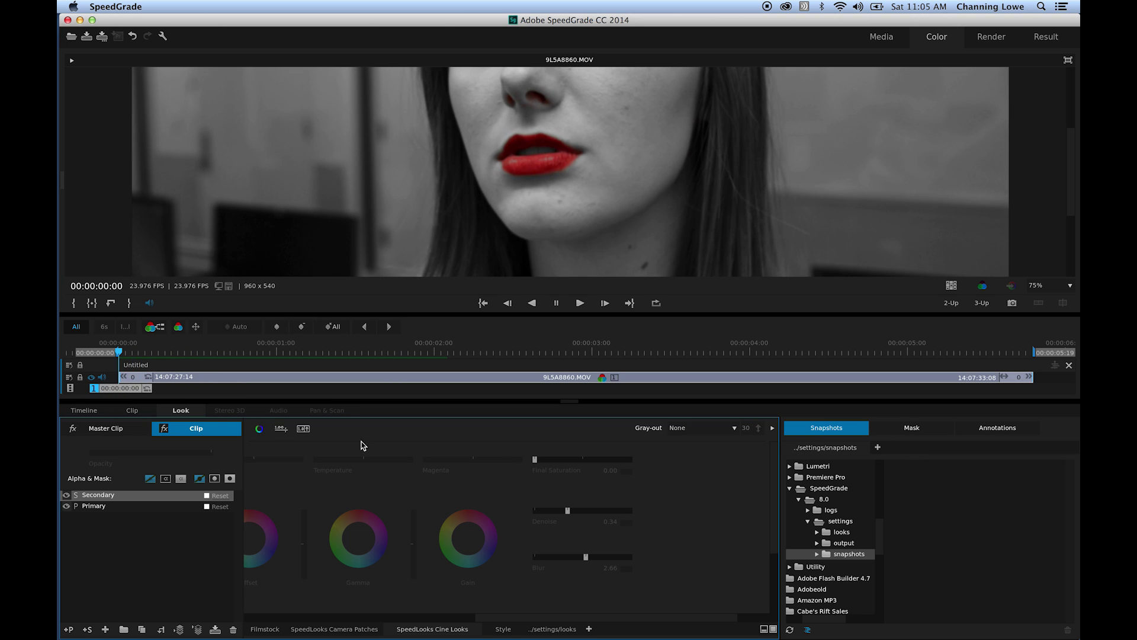
pyautogui.click(909, 427)
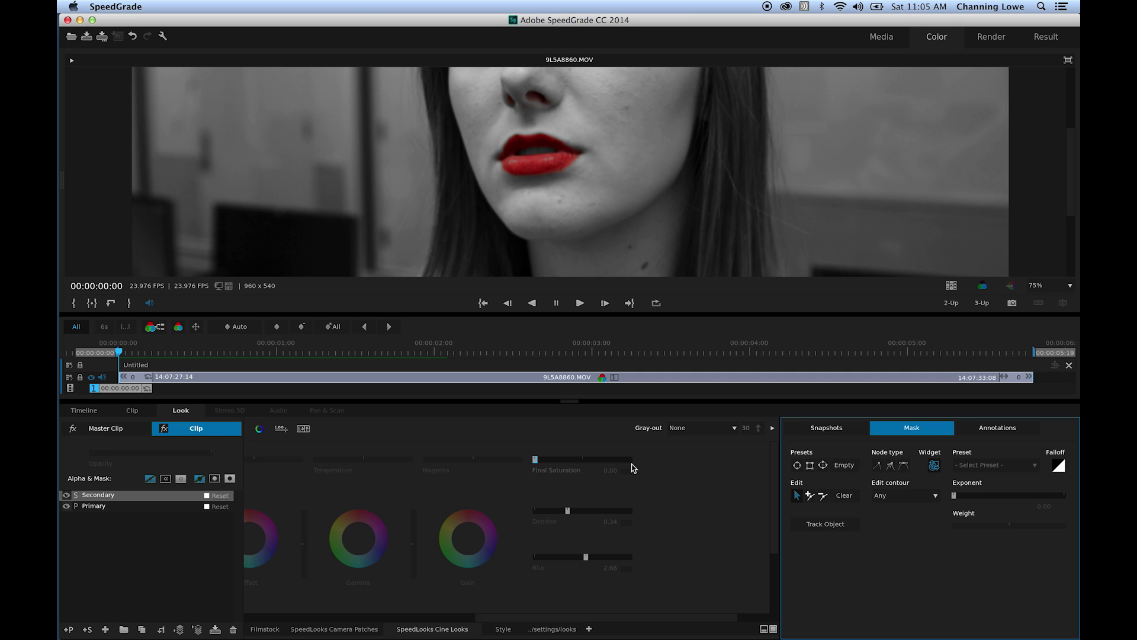
pyautogui.click(823, 466)
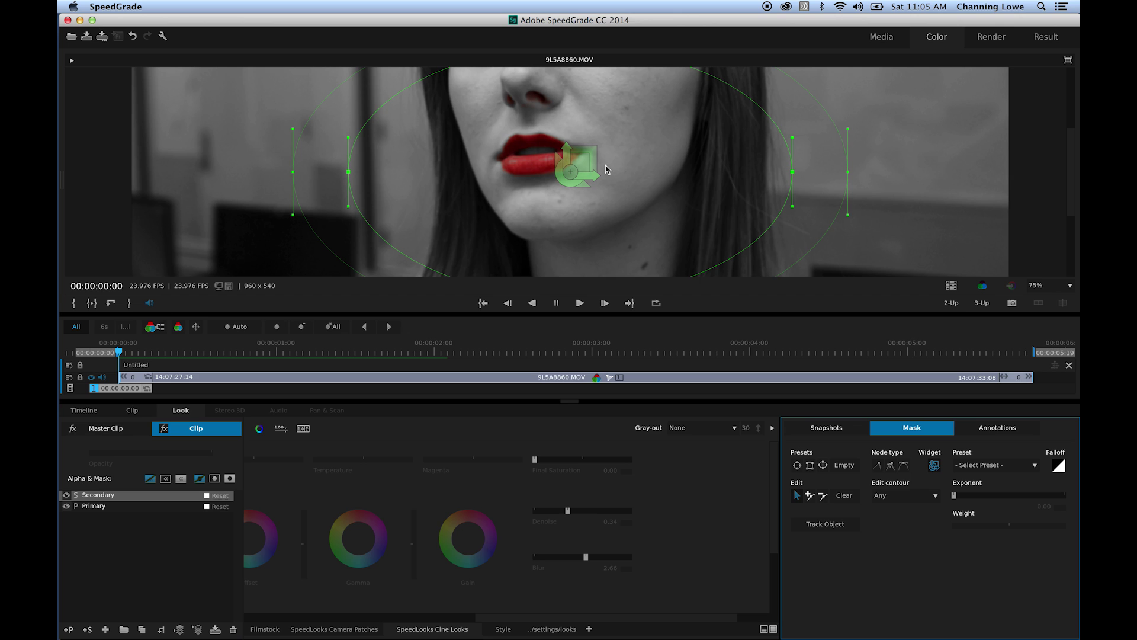
# Fit the Secondary layer's mask tightly around the lips and restrict the grade to the inside of the mask
pyautogui.moveTo(584, 172); pyautogui.dragTo(549, 169)
pyautogui.scroll(2, 549, 155)
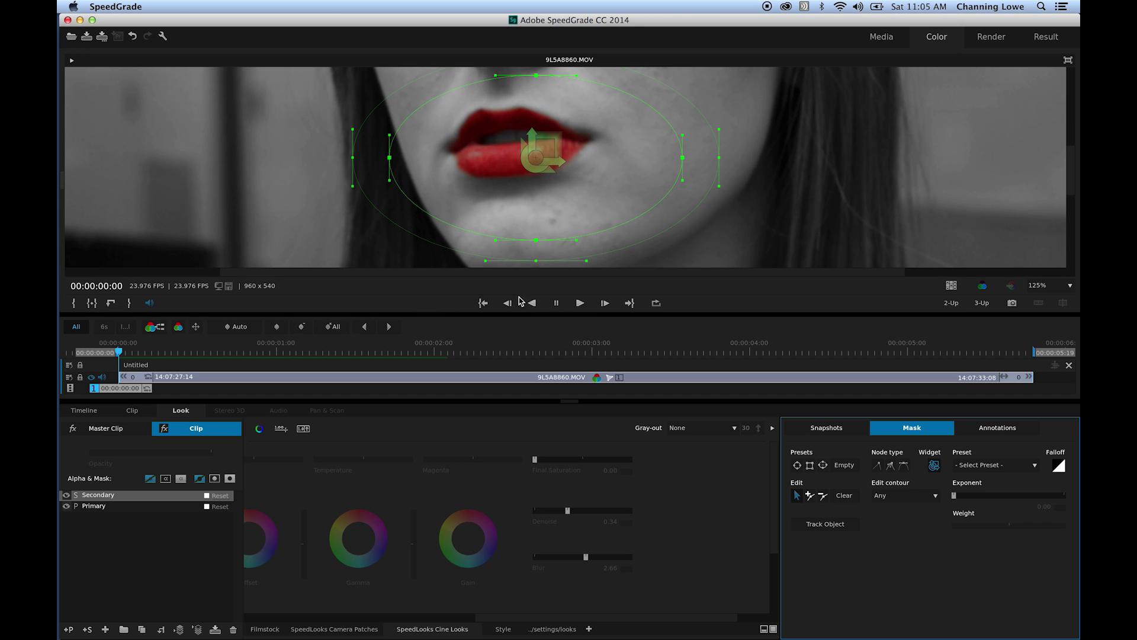
pyautogui.moveTo(565, 401); pyautogui.dragTo(568, 468)
pyautogui.moveTo(533, 192); pyautogui.dragTo(524, 160)
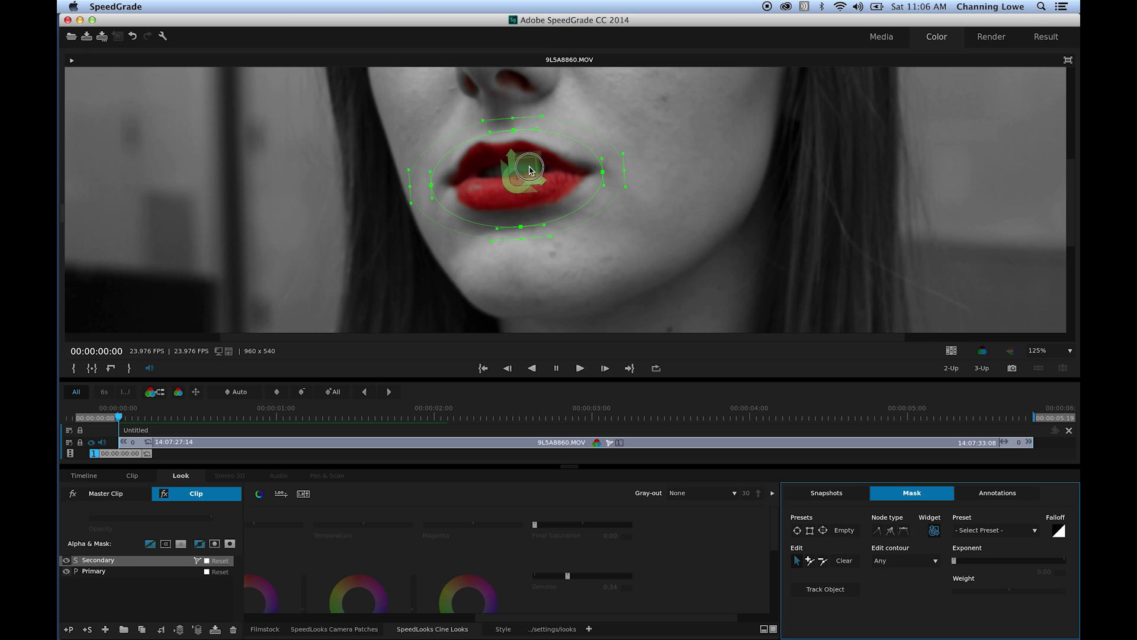
pyautogui.moveTo(538, 161); pyautogui.dragTo(648, 93)
pyautogui.click(214, 544)
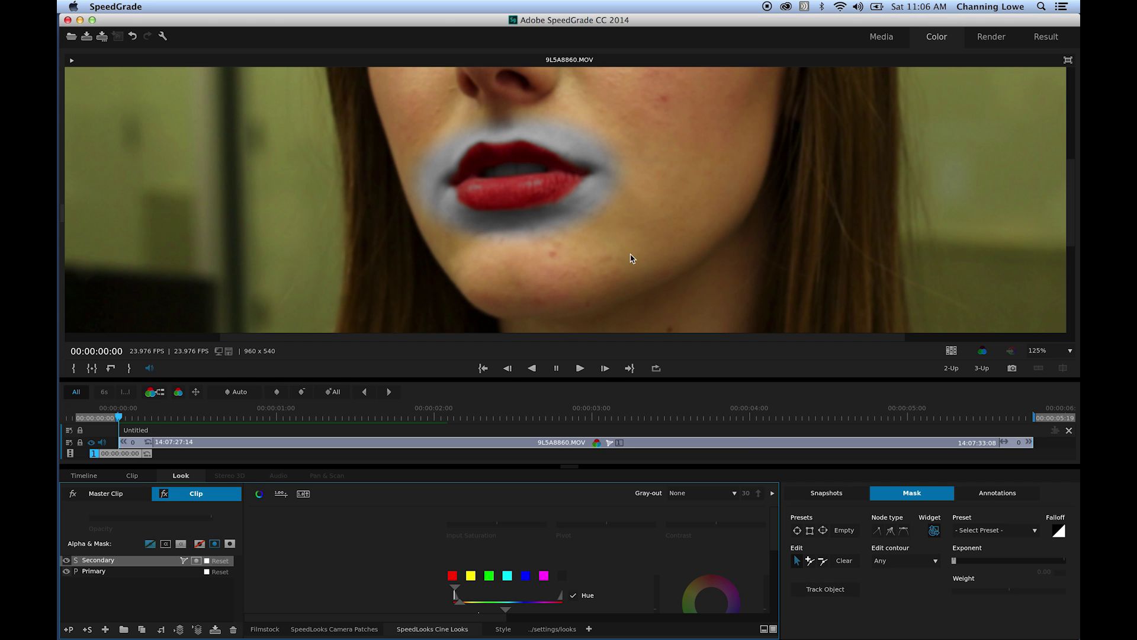
# Track the lip mask through the whole clip and play it back from the start to check the tracking
pyautogui.click(826, 589)
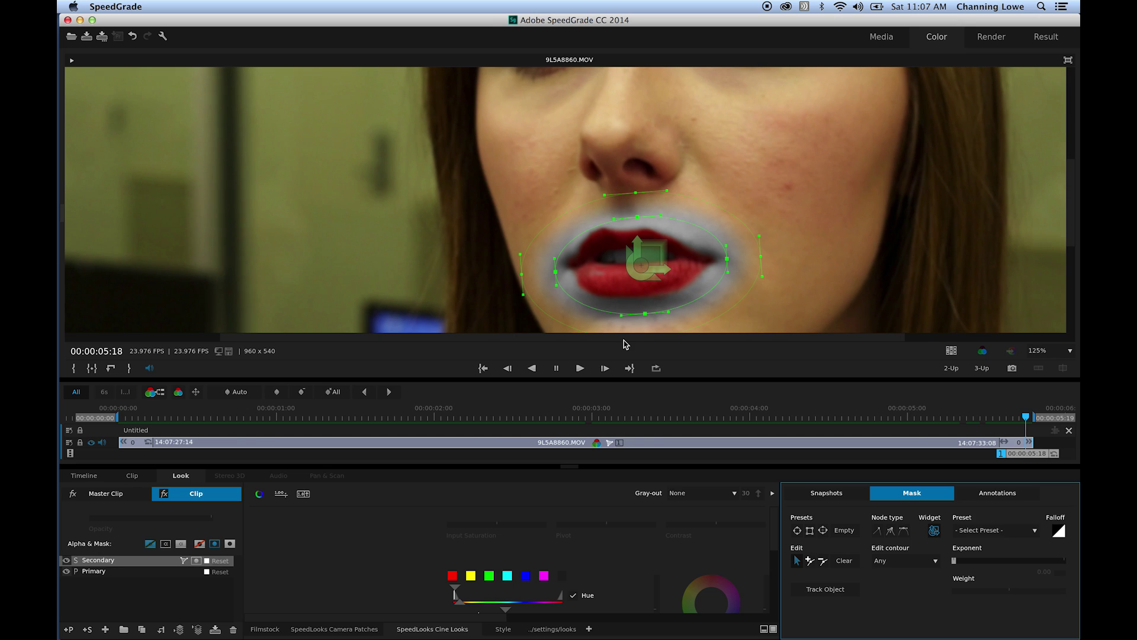
pyautogui.moveTo(1033, 454); pyautogui.dragTo(118, 448)
pyautogui.press('space')
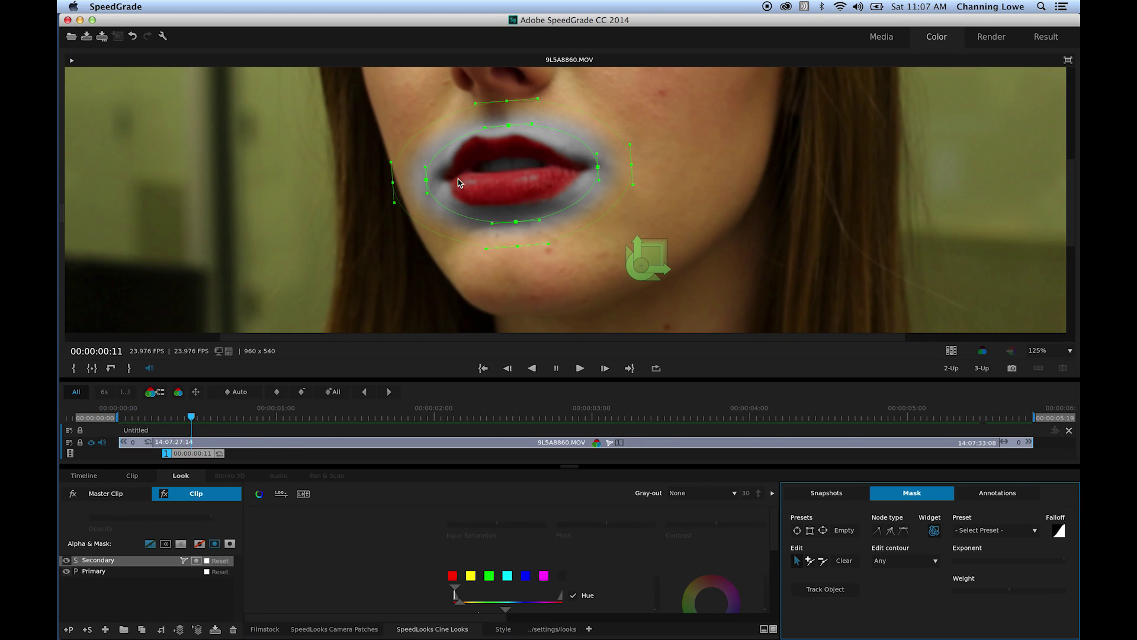
pyautogui.click(110, 445)
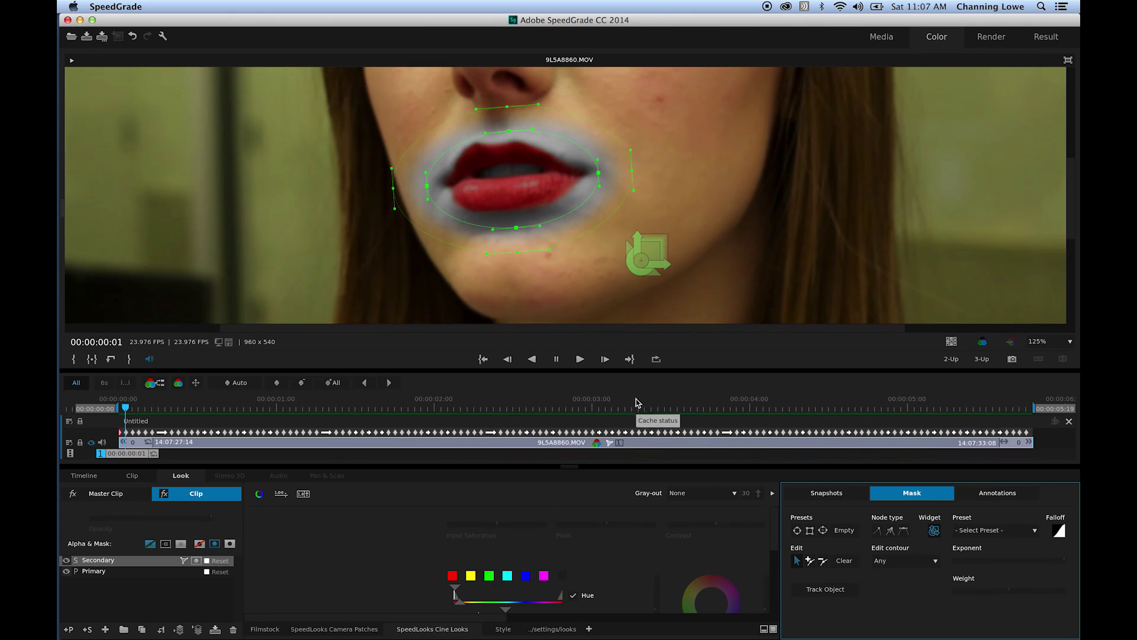
# Rename the Secondary layer as Secondary Lips and reset the Primary layer, leaving the Primary layer selected
pyautogui.click(132, 563)
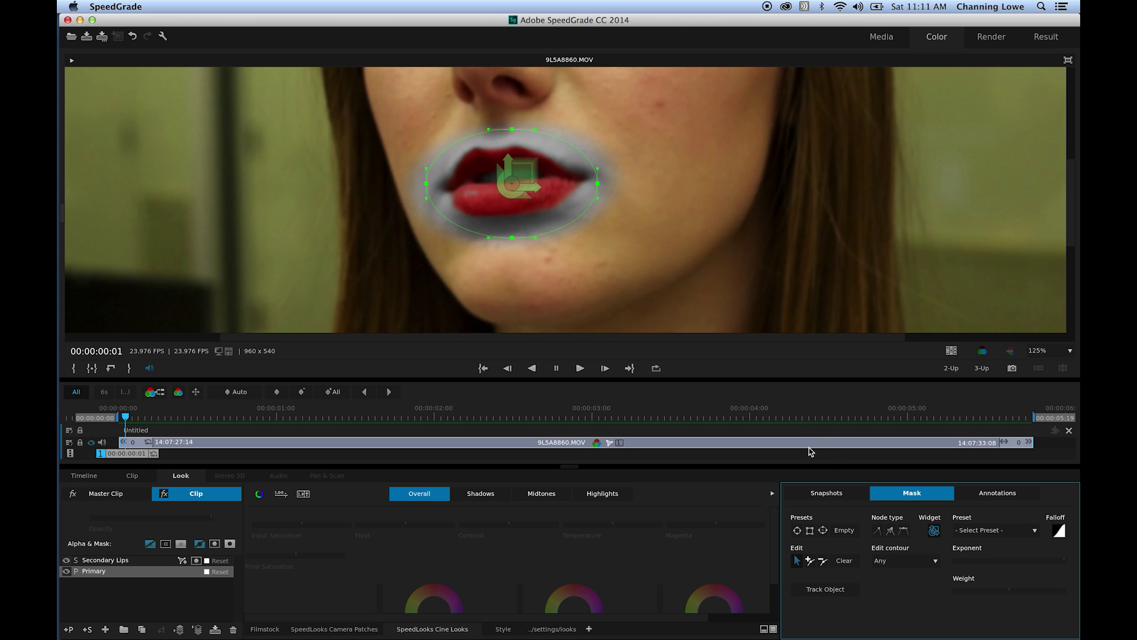
pyautogui.click(171, 583)
pyautogui.click(220, 571)
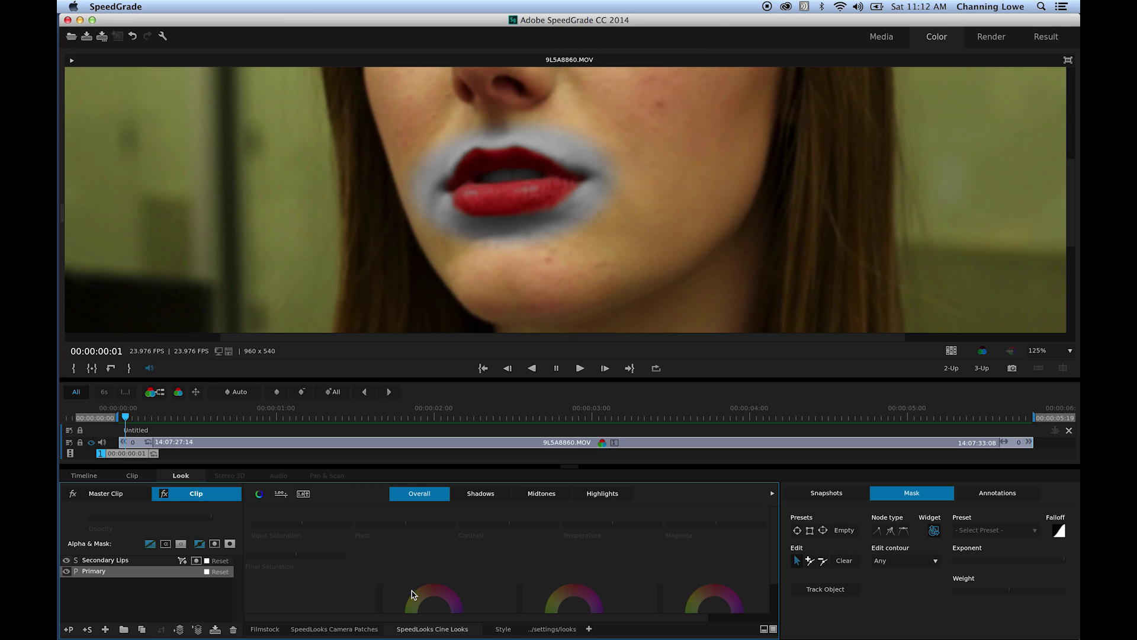
pyautogui.click(124, 560)
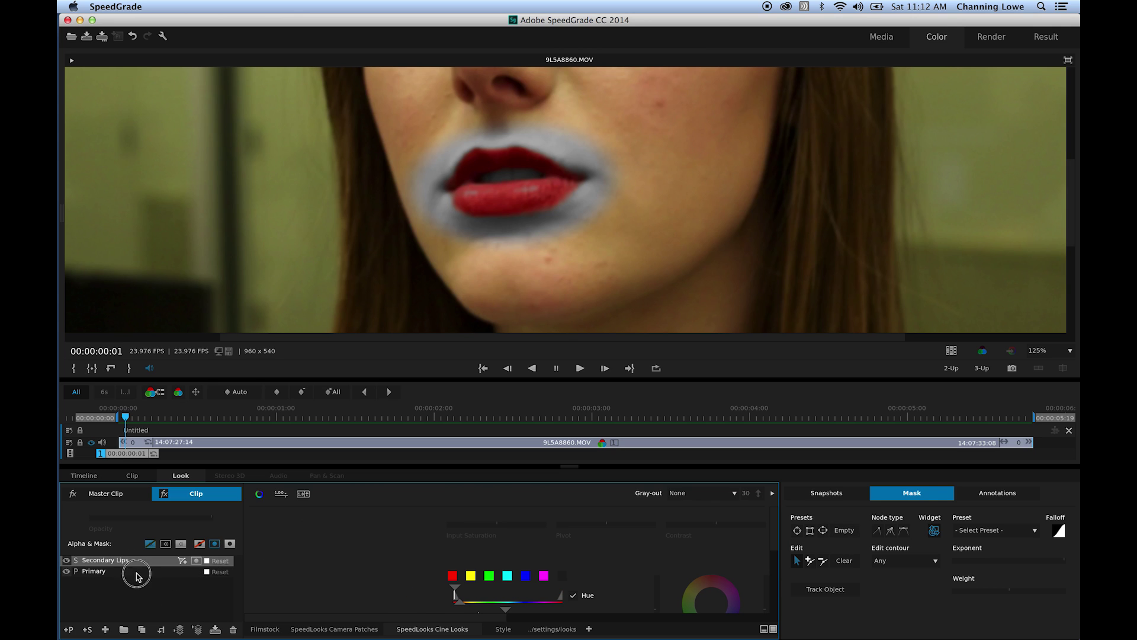
pyautogui.click(140, 572)
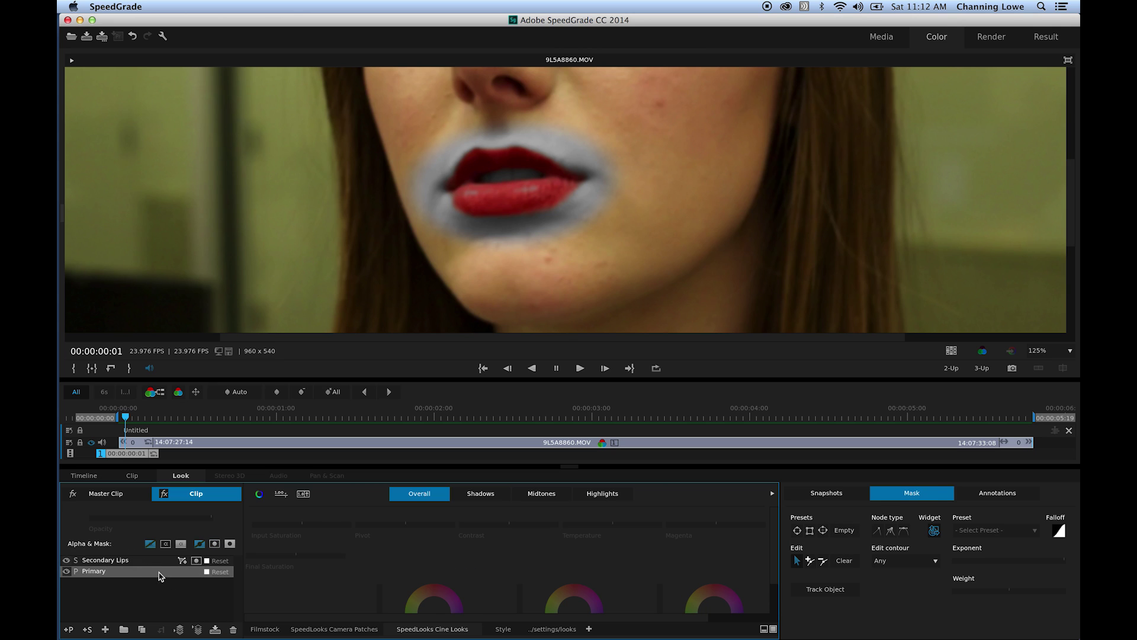
# Add a circular mask to the Primary layer and shape it tightly around the lips
pyautogui.click(797, 530)
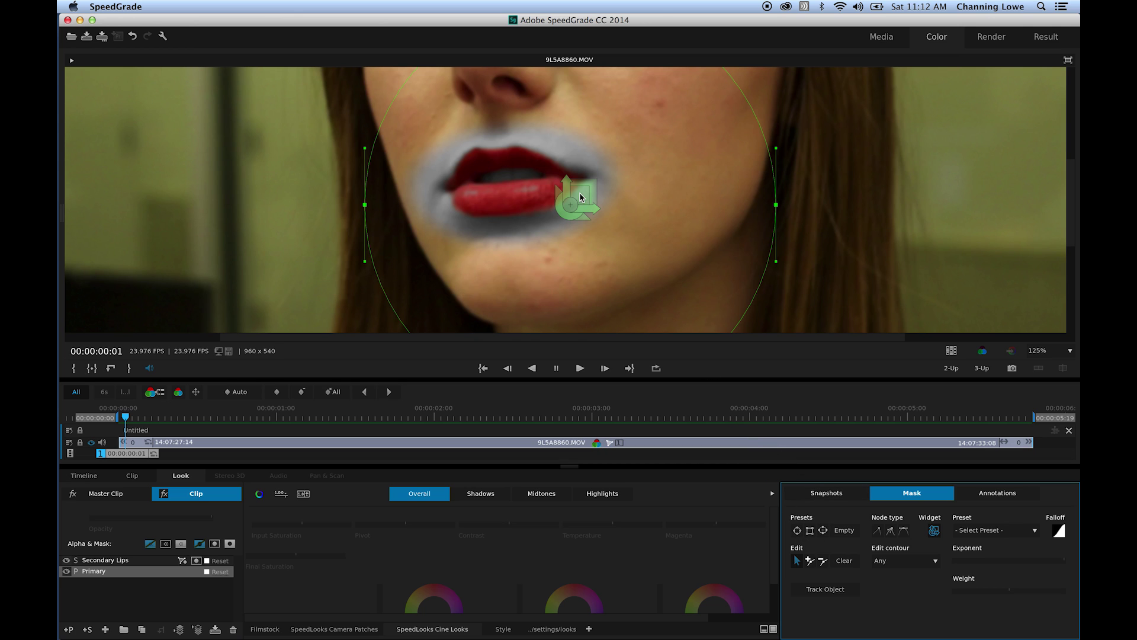
pyautogui.moveTo(581, 197); pyautogui.dragTo(616, 204)
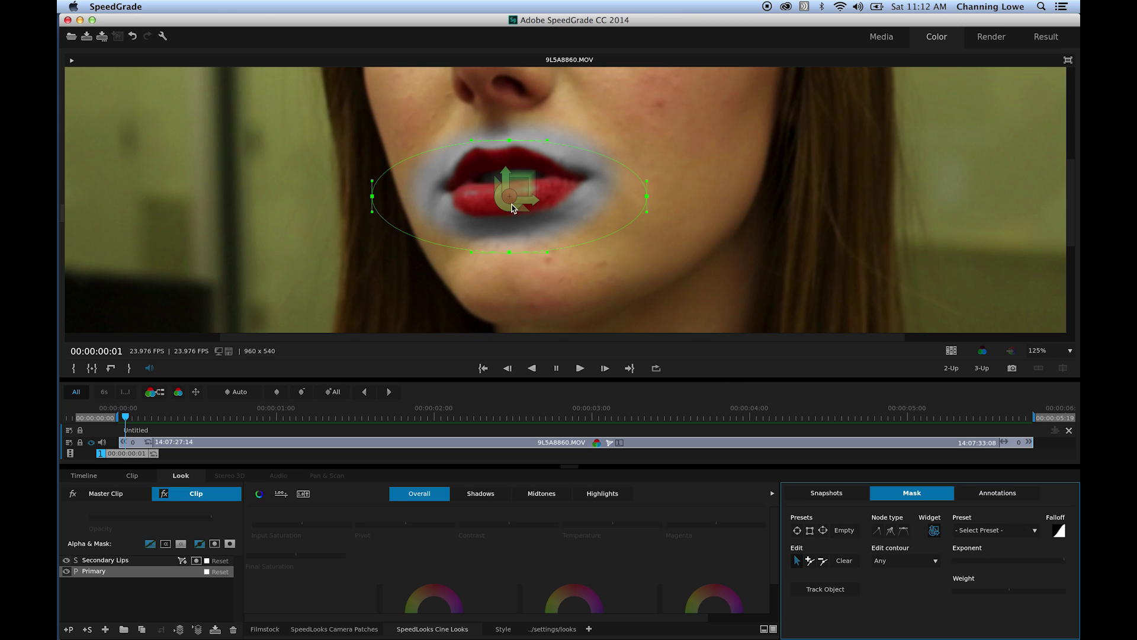
pyautogui.moveTo(532, 202); pyautogui.dragTo(501, 161)
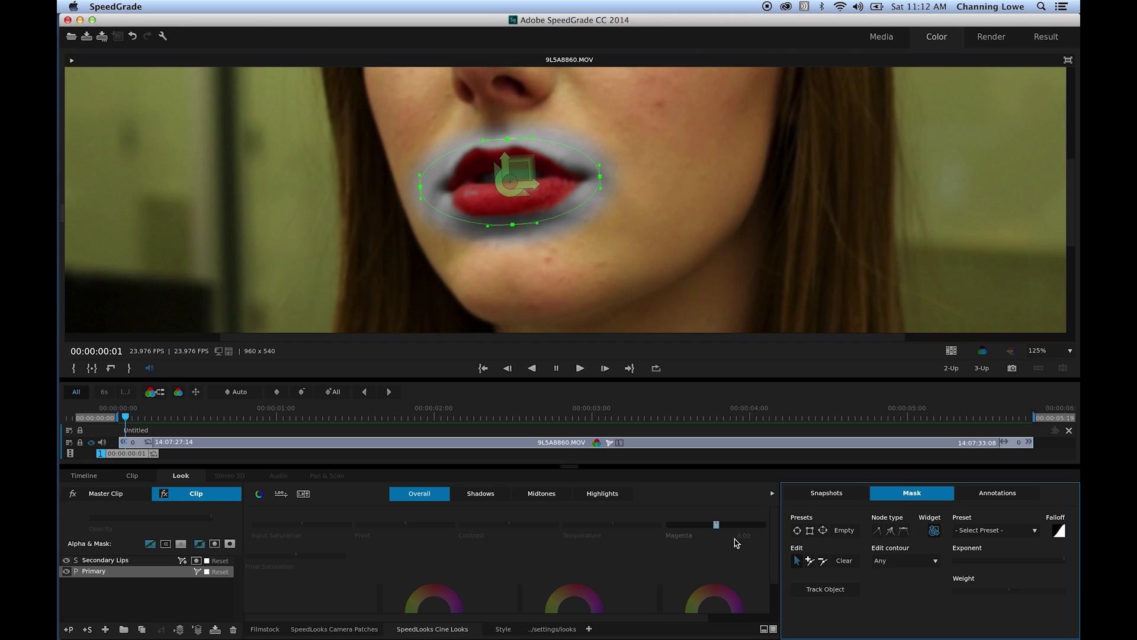
# Track the Primary layer's mask through the clip, review the tracking, and restrict the Primary grade to the outside of the mask
pyautogui.click(835, 595)
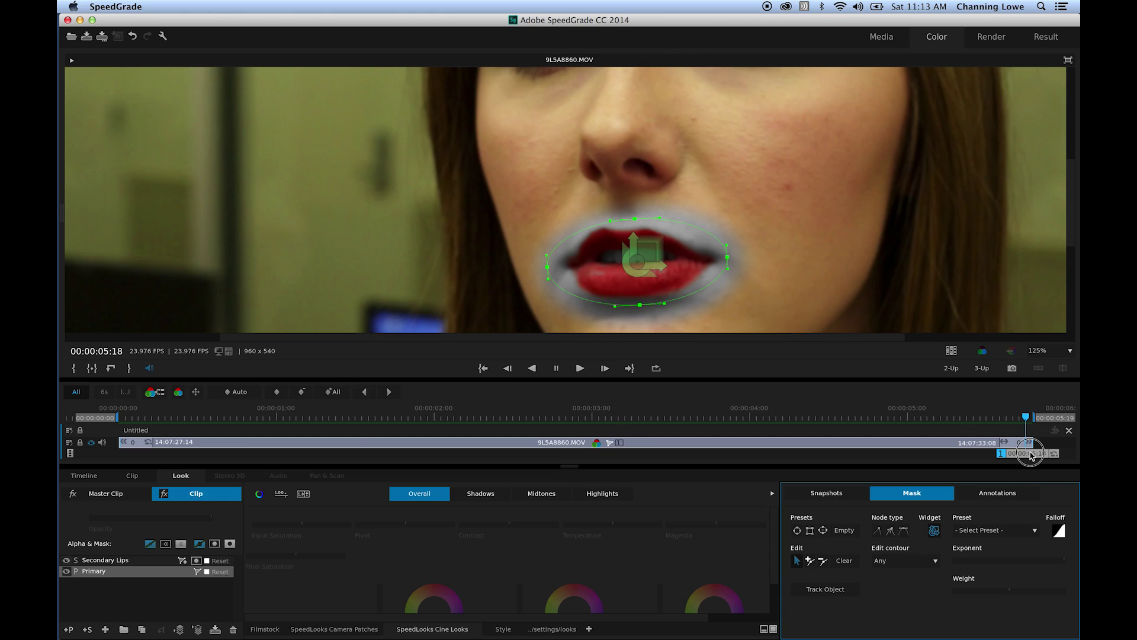
pyautogui.moveTo(1028, 453)
pyautogui.mouseDown()
pyautogui.moveTo(503, 458)
pyautogui.moveTo(474, 435)
pyautogui.mouseUp()
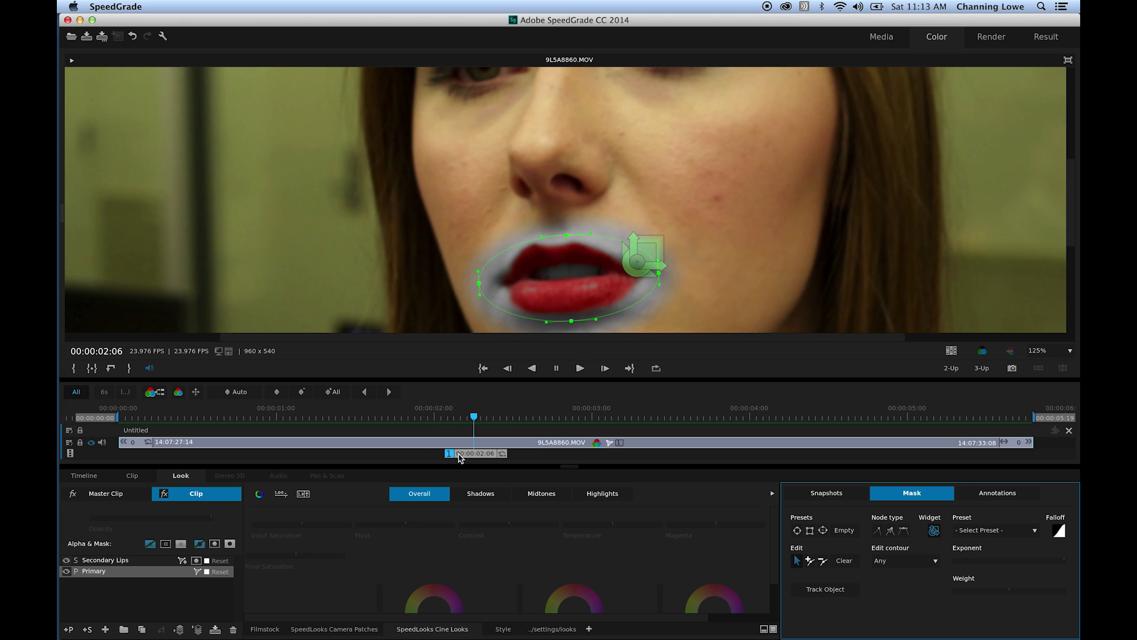
pyautogui.moveTo(460, 457); pyautogui.dragTo(127, 460)
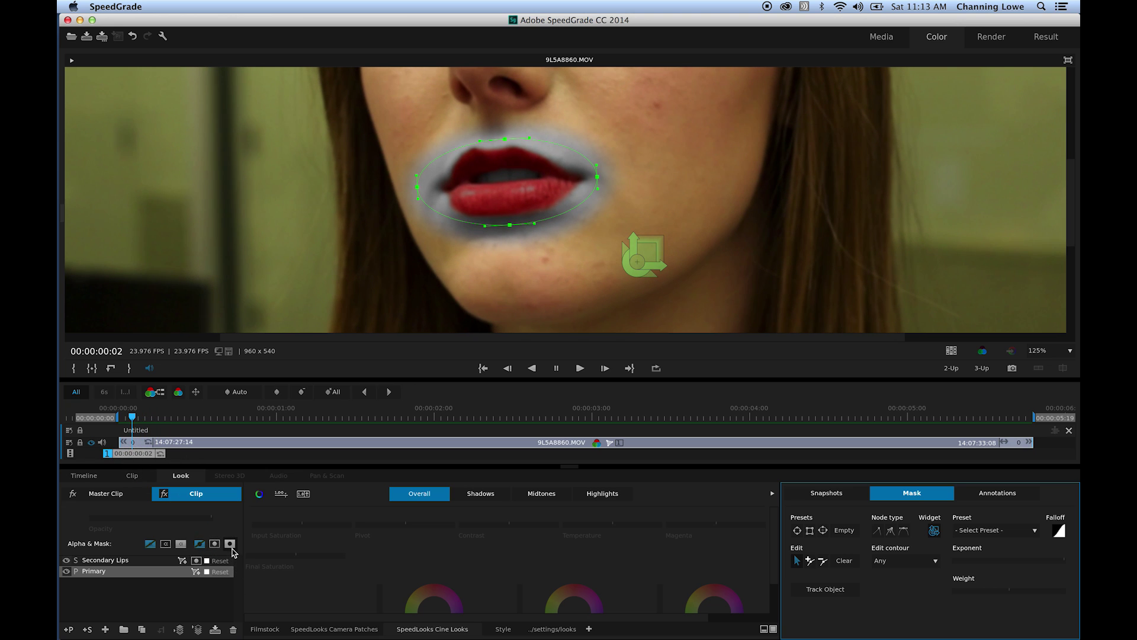
pyautogui.click(230, 544)
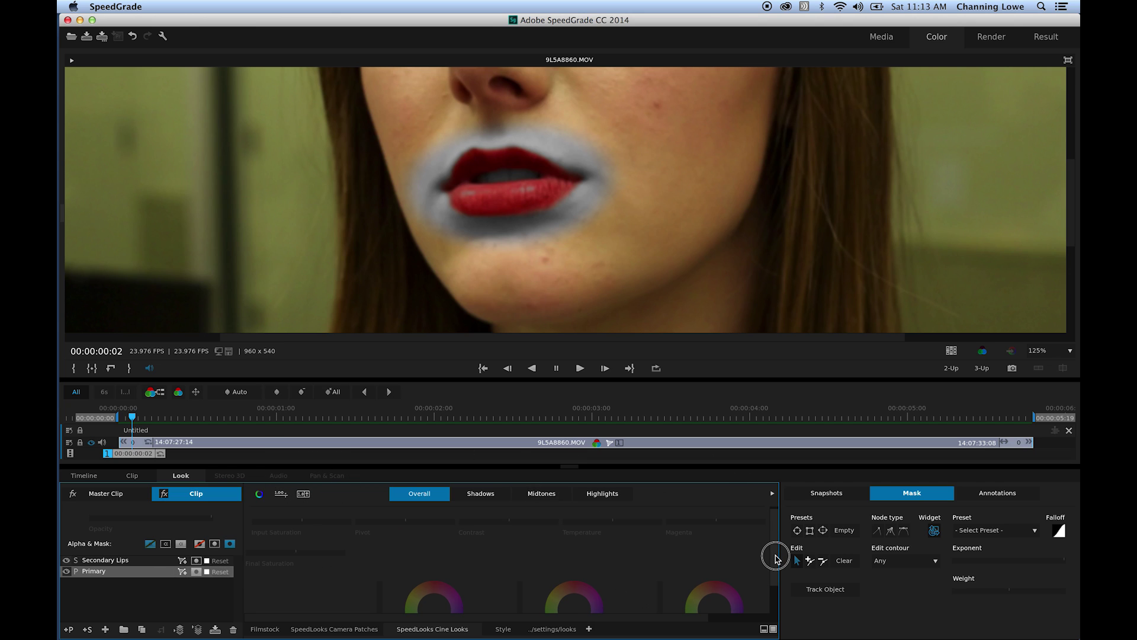
# Desaturate everything outside the Primary layer's mask by setting its final saturation to 0, and fit the whole frame in view
pyautogui.moveTo(775, 553)
pyautogui.mouseDown()
pyautogui.moveTo(776, 574)
pyautogui.moveTo(773, 552)
pyautogui.mouseUp()
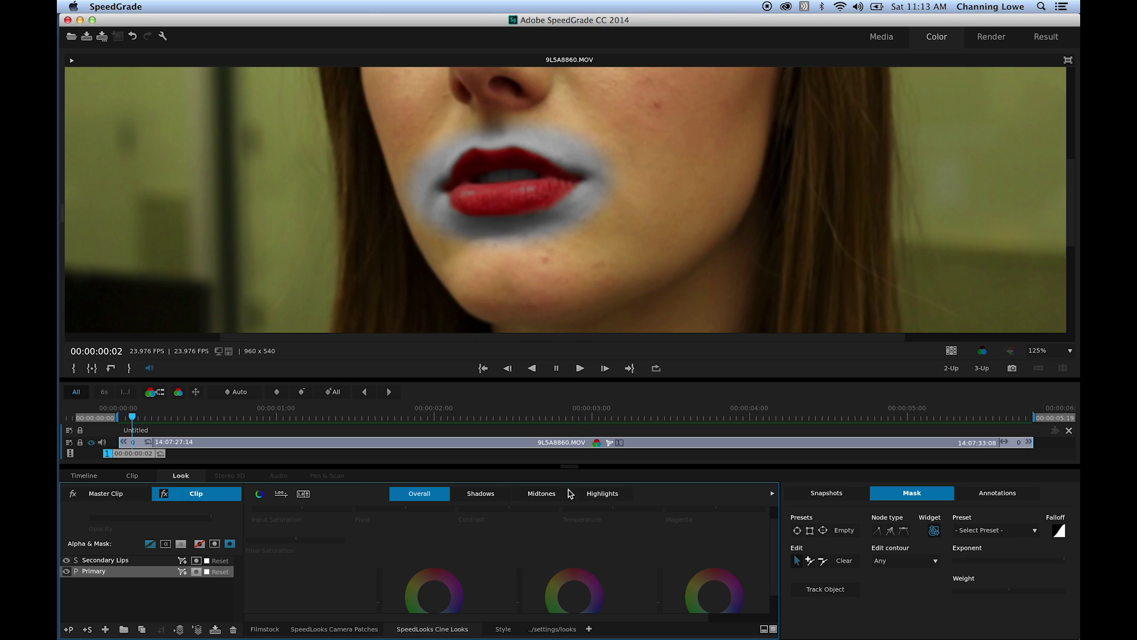
pyautogui.click(637, 619)
pyautogui.moveTo(637, 619); pyautogui.dragTo(728, 622)
pyautogui.click(775, 545)
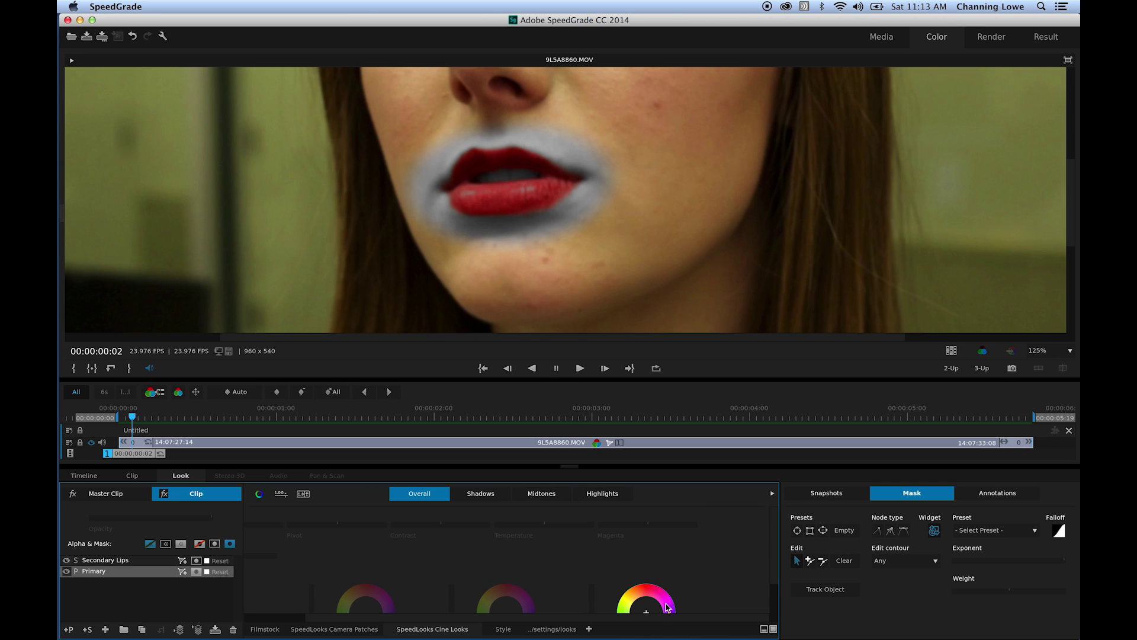
pyautogui.moveTo(645, 622); pyautogui.dragTo(543, 622)
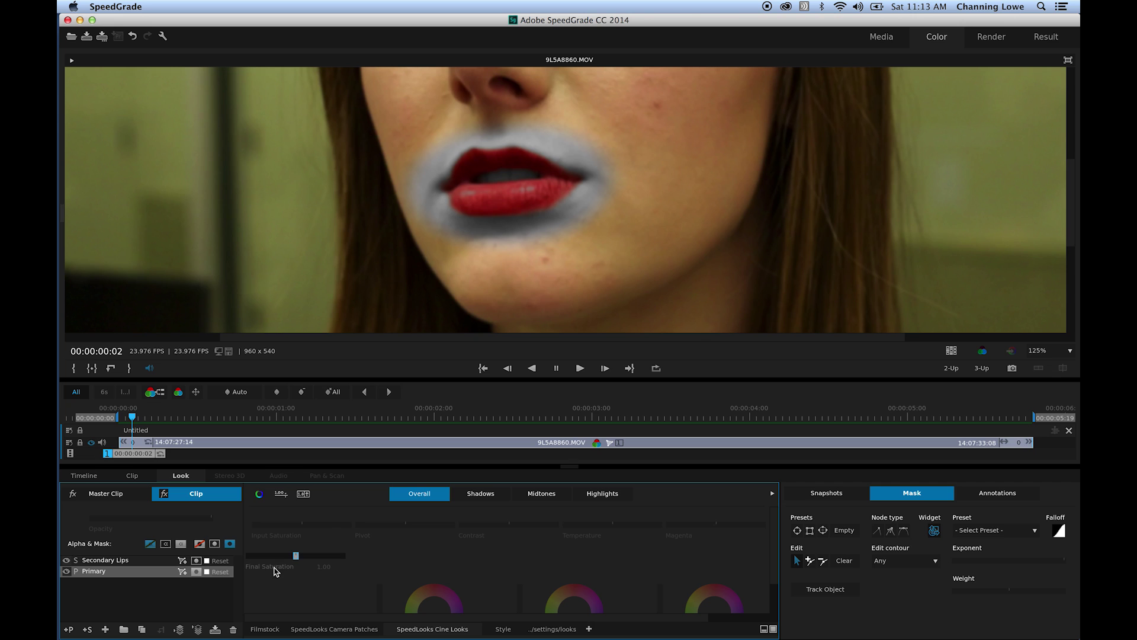
pyautogui.moveTo(296, 558); pyautogui.dragTo(252, 558)
pyautogui.hotkey('ctrl', '0')
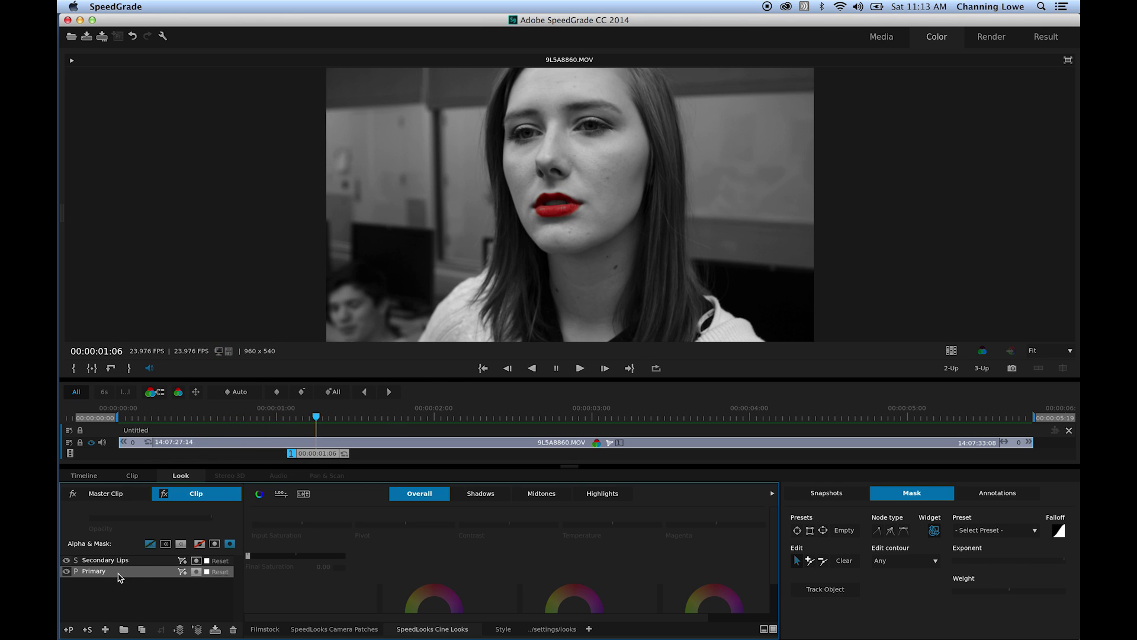
# Switch the Secondary Lips and Primary layers off and back on to compare their effect on the image
pyautogui.click(67, 560)
pyautogui.click(67, 571)
pyautogui.click(66, 561)
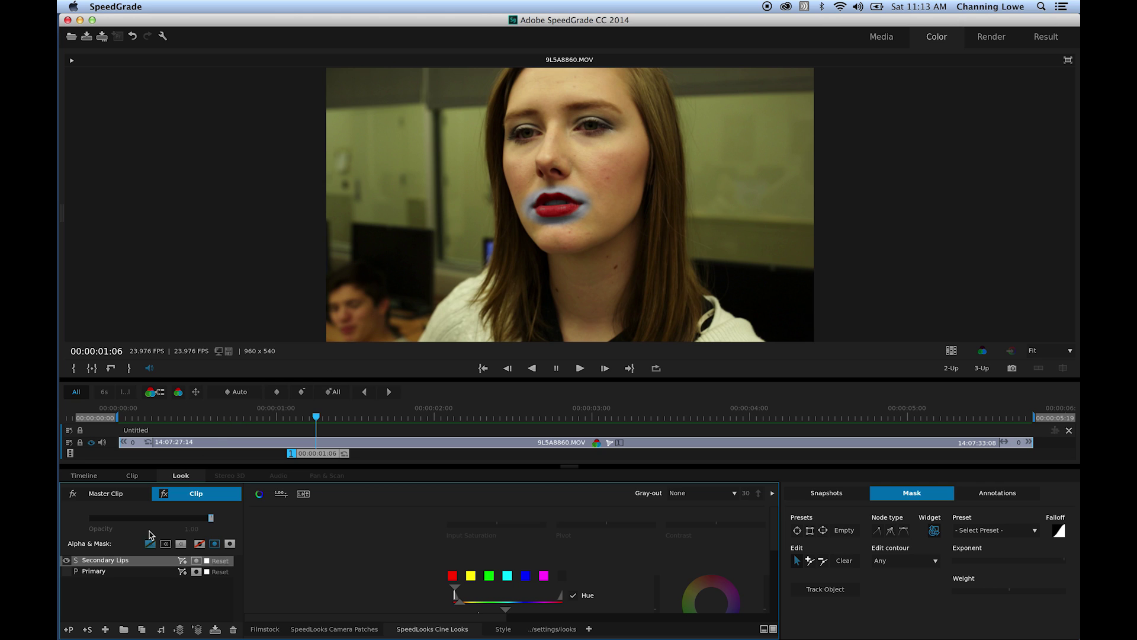
pyautogui.click(67, 571)
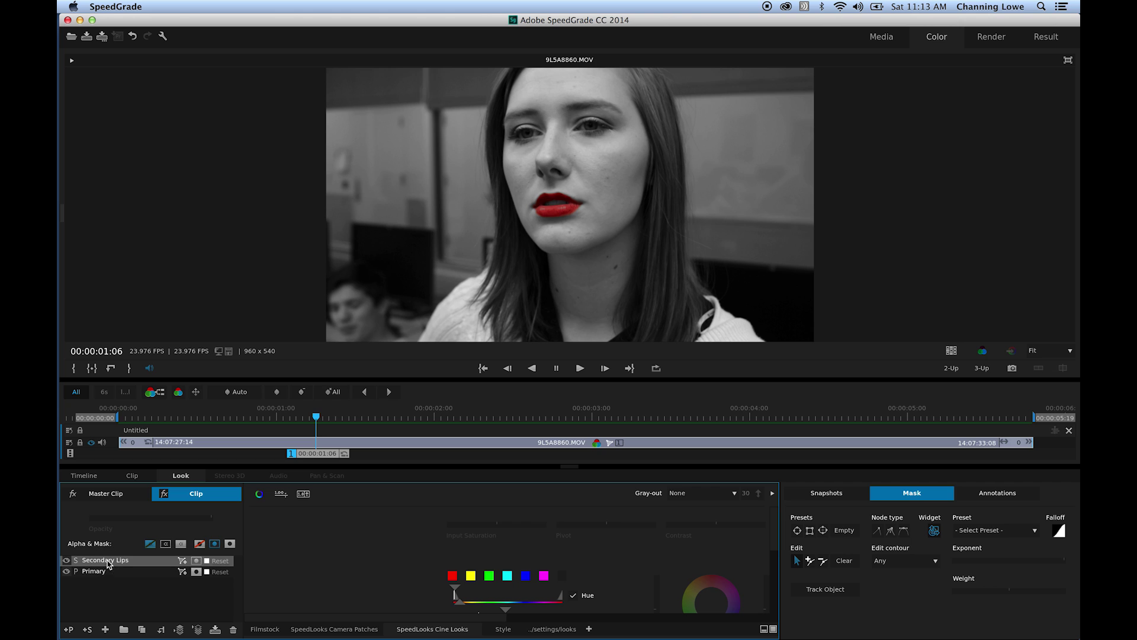
pyautogui.click(68, 629)
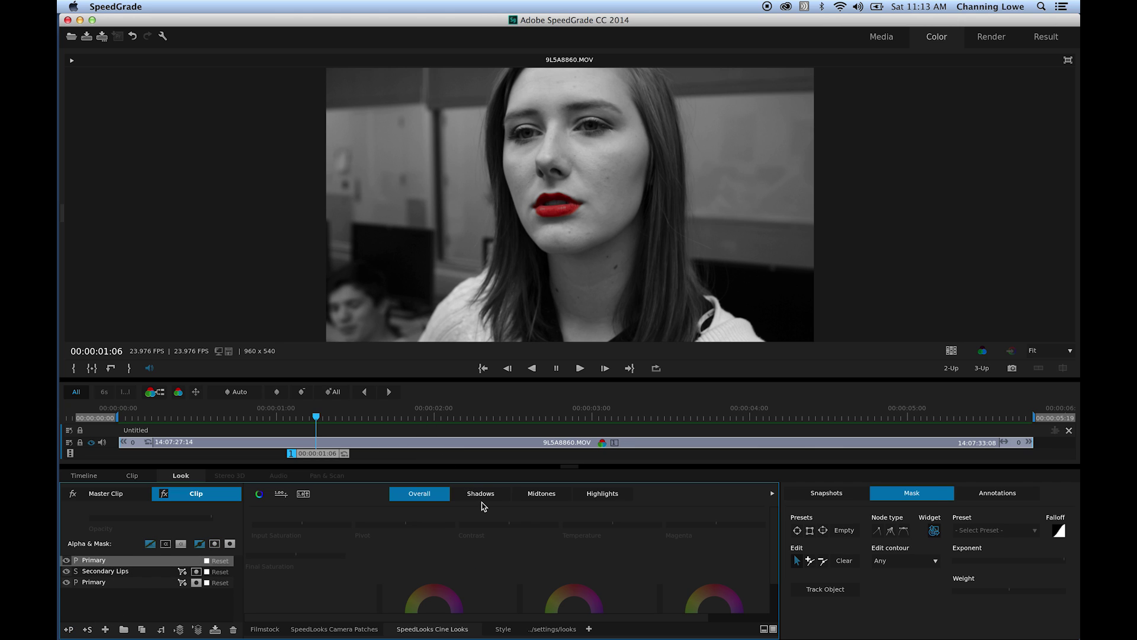
pyautogui.scroll(-2, 490, 522)
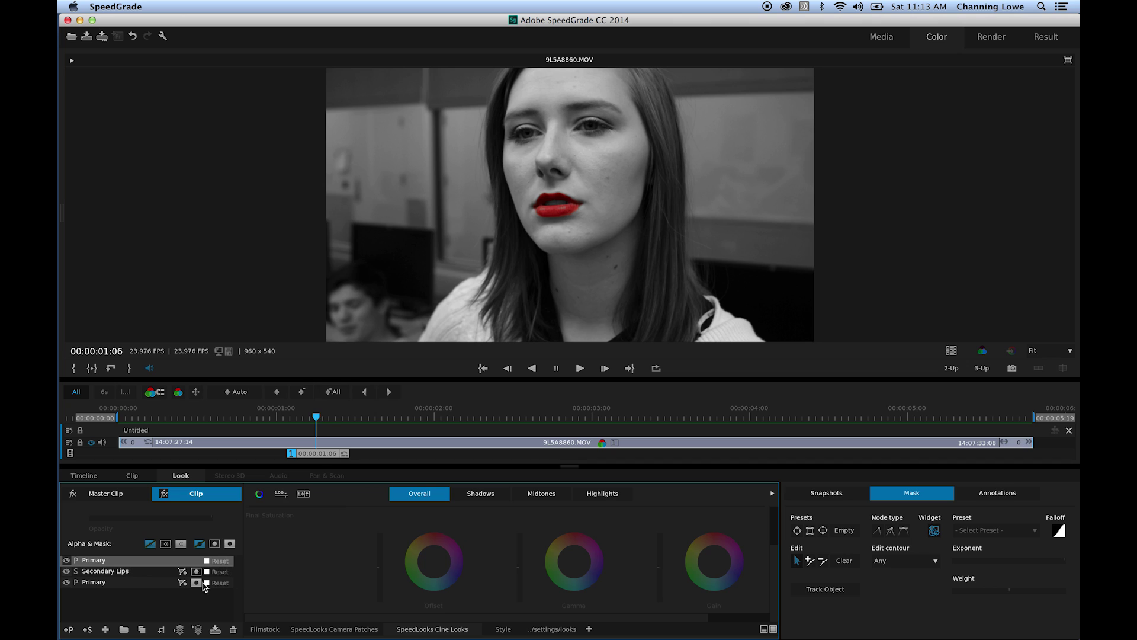
pyautogui.click(155, 592)
pyautogui.click(107, 588)
pyautogui.click(101, 583)
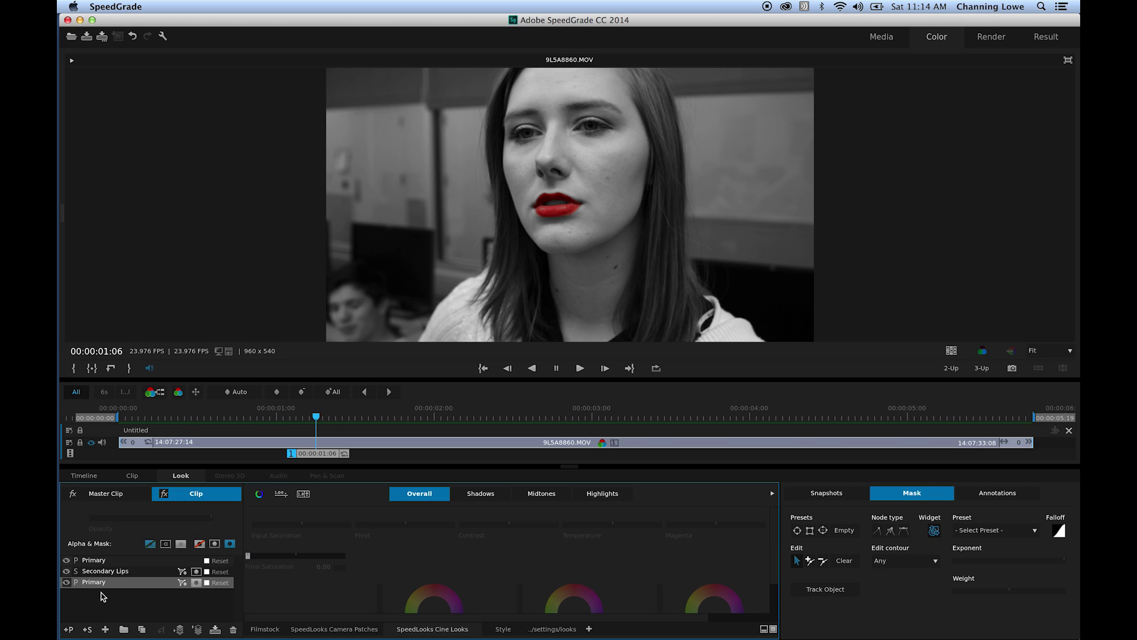
pyautogui.press('Delete')
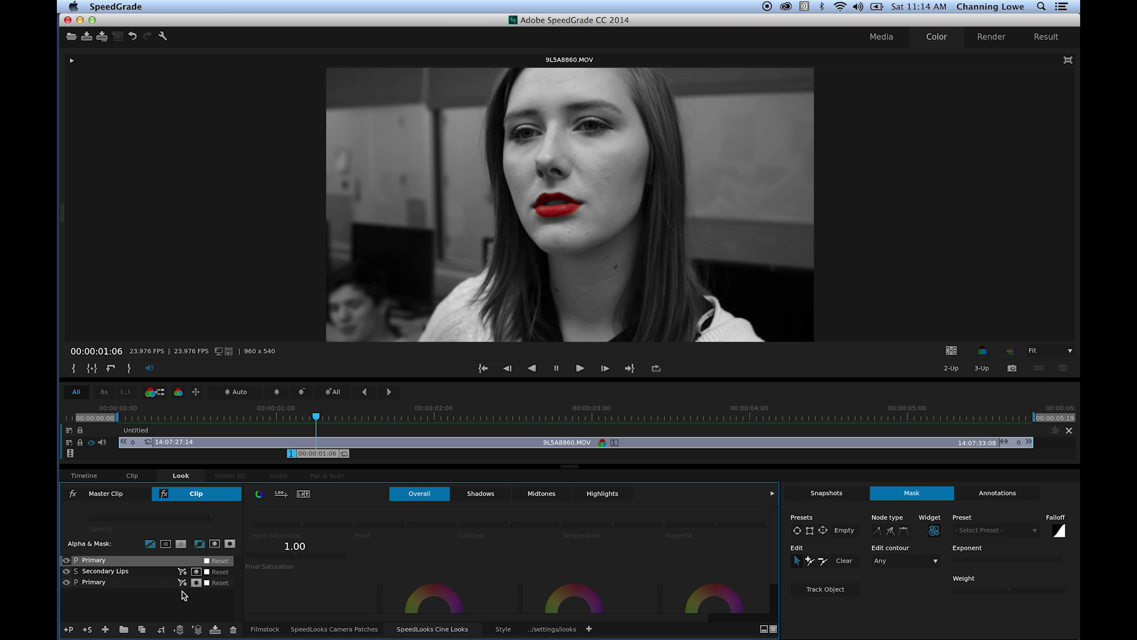
pyautogui.click(108, 572)
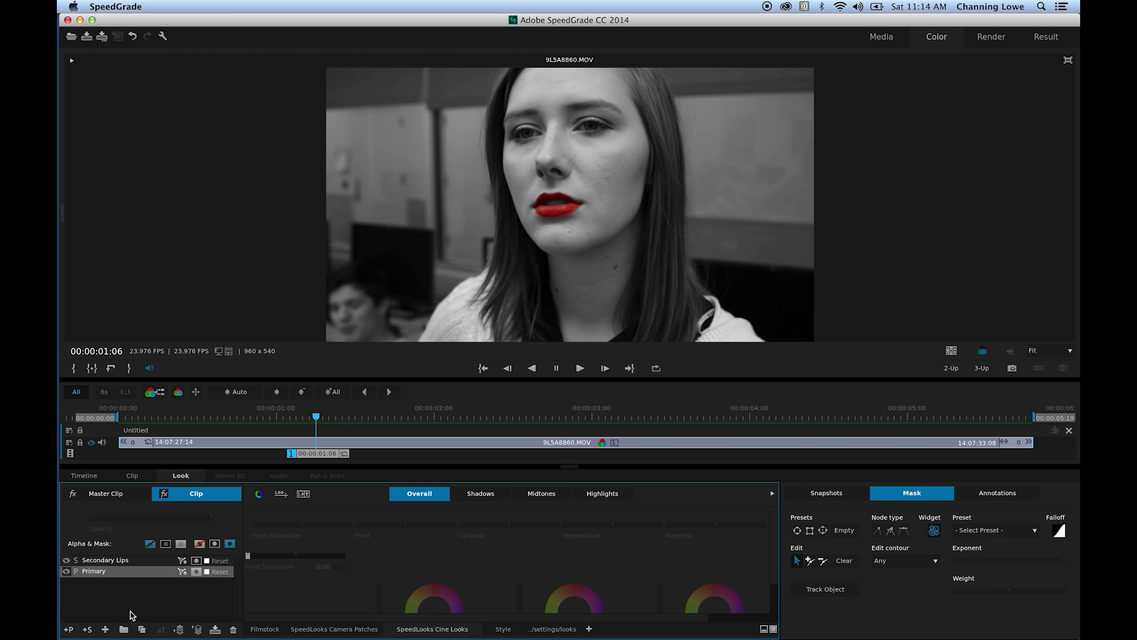
# Duplicate the masked Primary layer, place the copy above Secondary Lips, and rename it Boost reds
pyautogui.click(142, 629)
pyautogui.moveTo(103, 576); pyautogui.dragTo(170, 562)
pyautogui.doubleClick(99, 560)
pyautogui.press('BackSpace')
pyautogui.press('BackSpace')
pyautogui.press('BackSpace')
pyautogui.press('BackSpace')
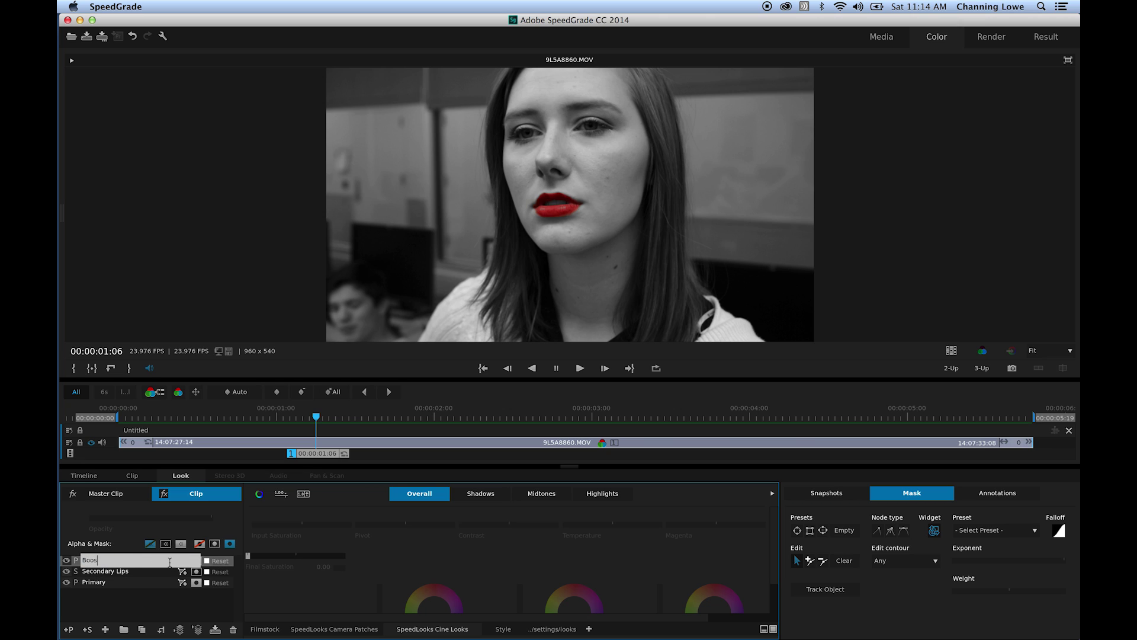
pyautogui.write('Boost reds')
pyautogui.press('Return')
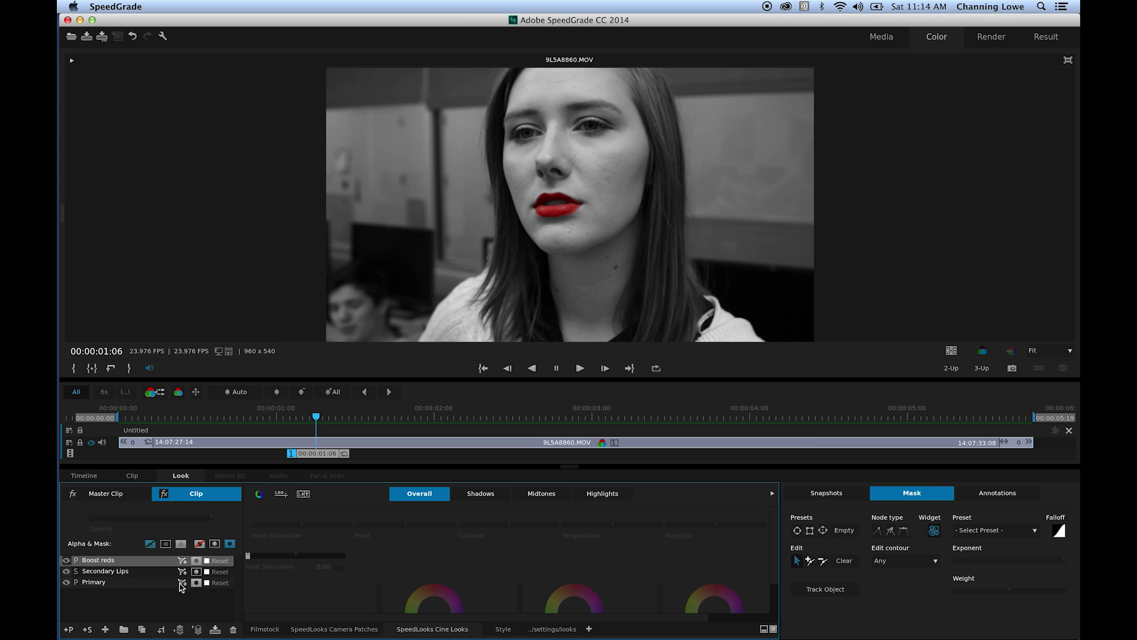
# Restrict the Boost reds layer to the inside of its mask and set its final saturation to 1.16
pyautogui.click(215, 544)
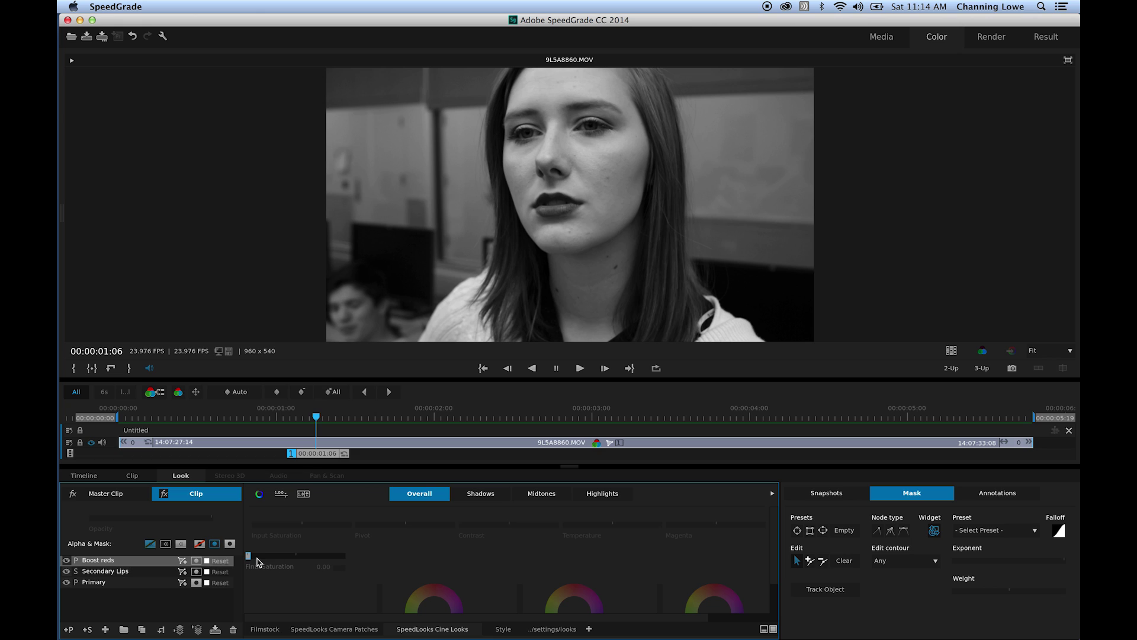
pyautogui.moveTo(248, 557); pyautogui.dragTo(311, 555)
pyautogui.scroll(-2, 560, 227)
pyautogui.scroll(5, 562, 228)
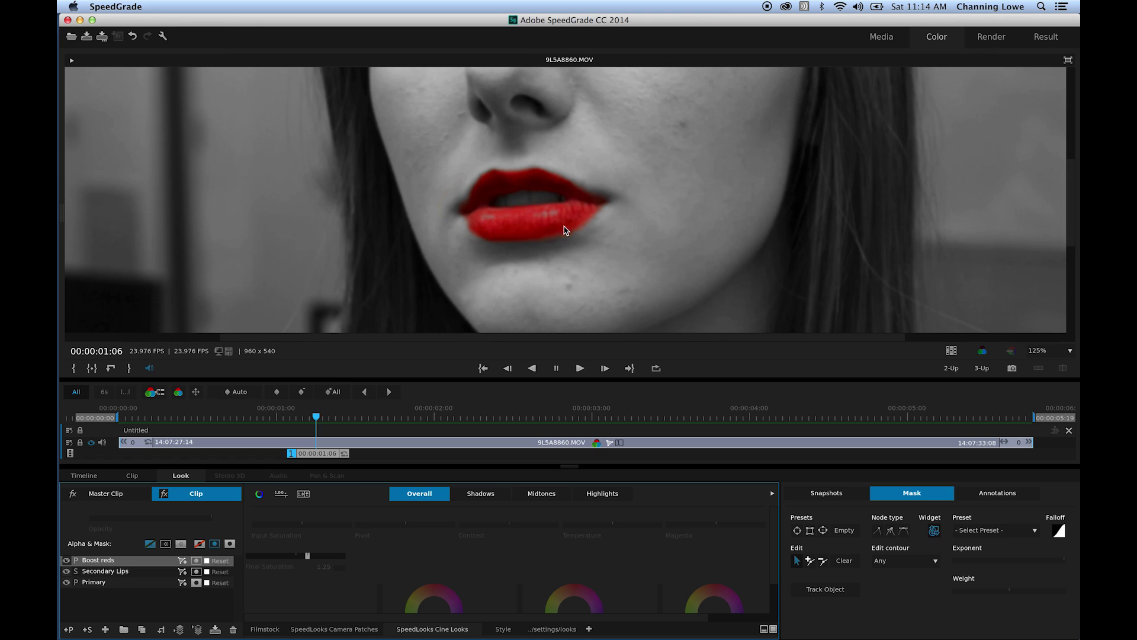
pyautogui.moveTo(308, 558)
# Toggle the Boost reds, Secondary Lips and Primary layers to review each one's contribution, and return to the full frame
pyautogui.click(66, 561)
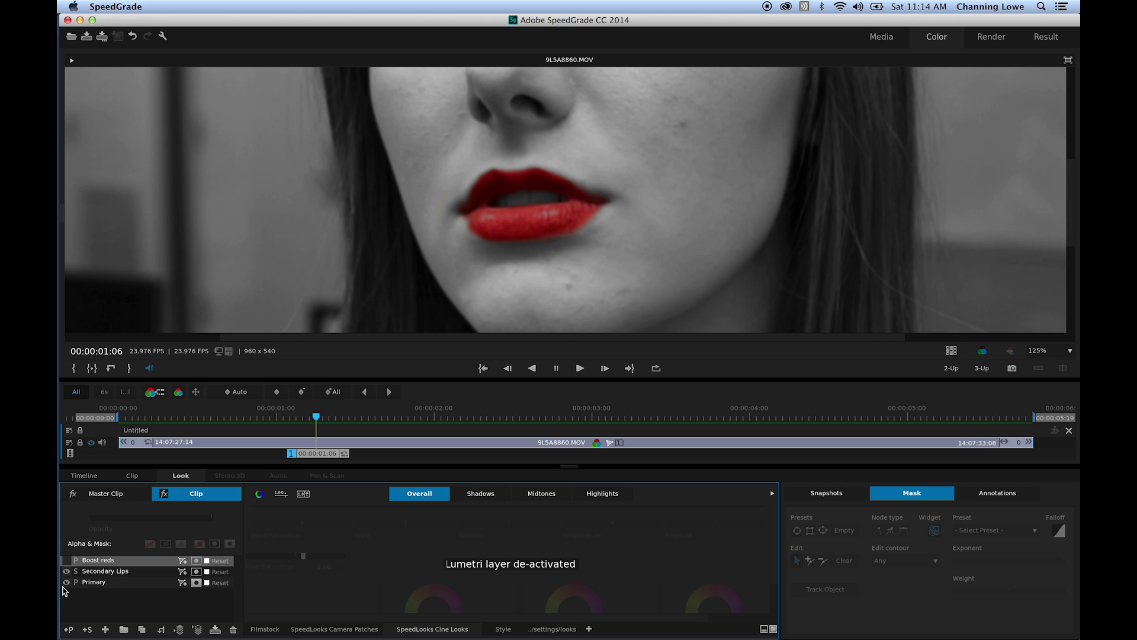
pyautogui.click(66, 572)
pyautogui.click(66, 582)
pyautogui.click(67, 572)
pyautogui.click(66, 561)
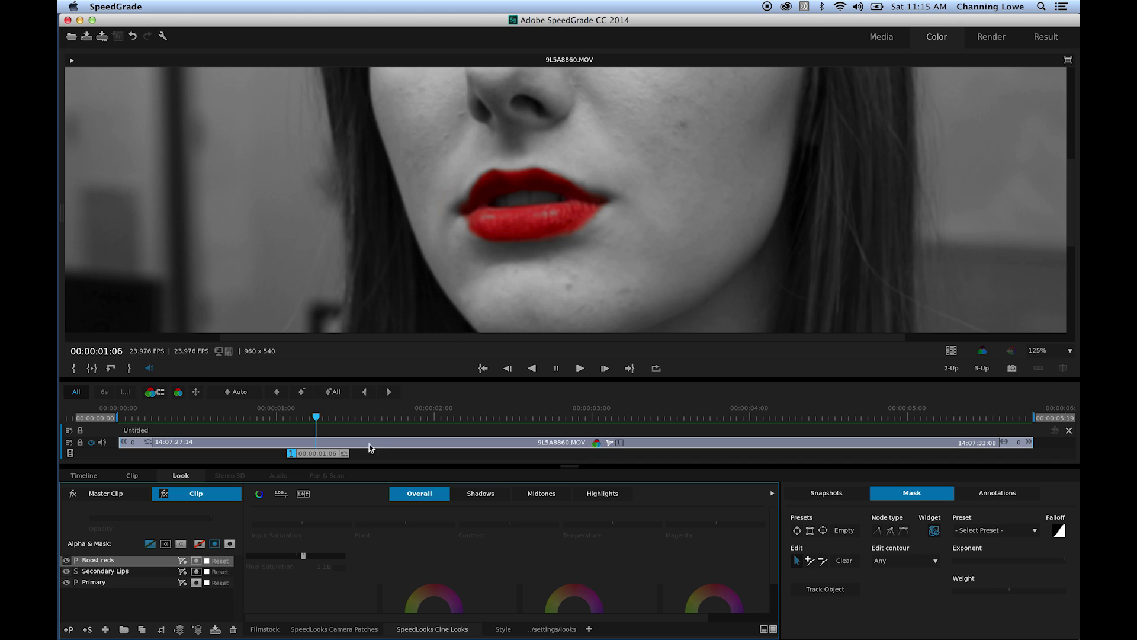
pyautogui.press('super+0')
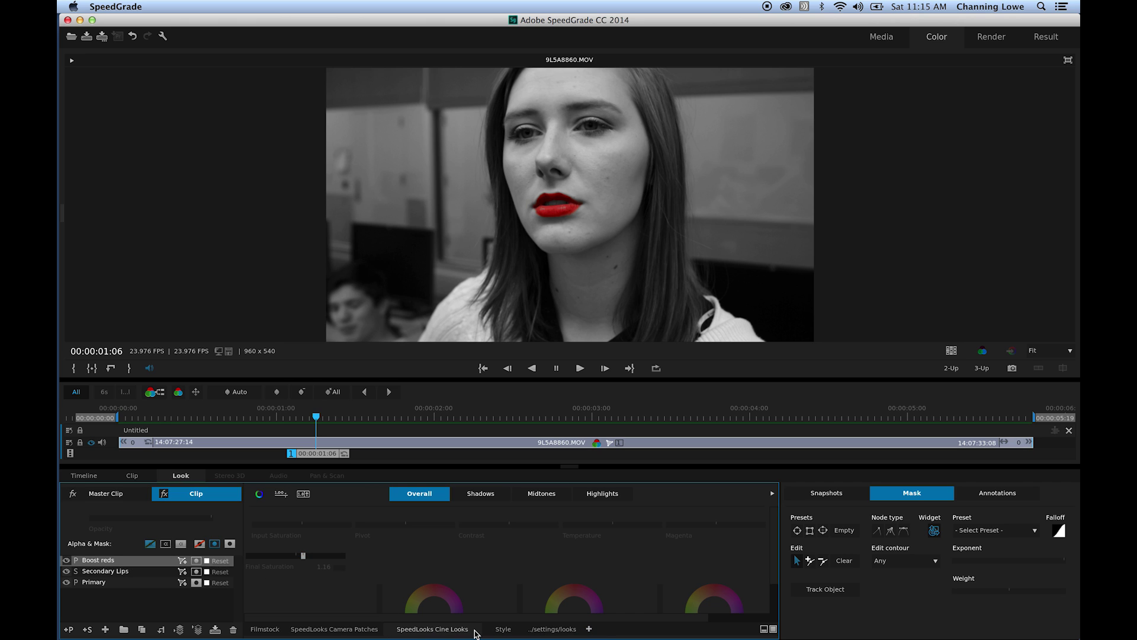
# Add a grading layer over the whole clip in the timeline and apply the Cinematic 1 style look to it
pyautogui.click(763, 629)
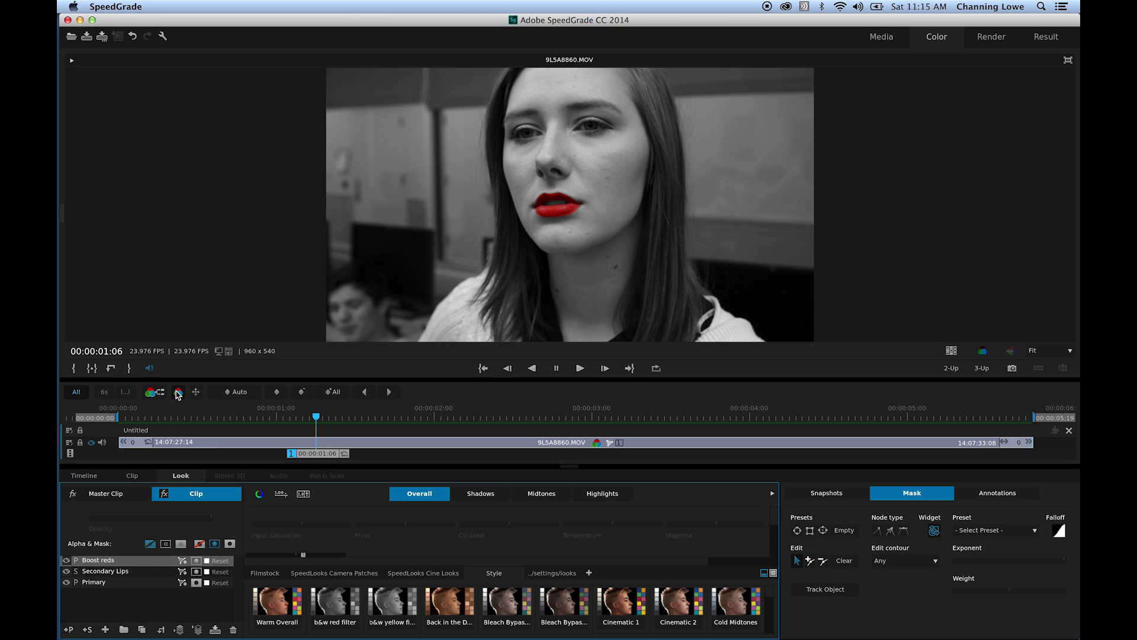
pyautogui.moveTo(178, 392); pyautogui.dragTo(184, 431)
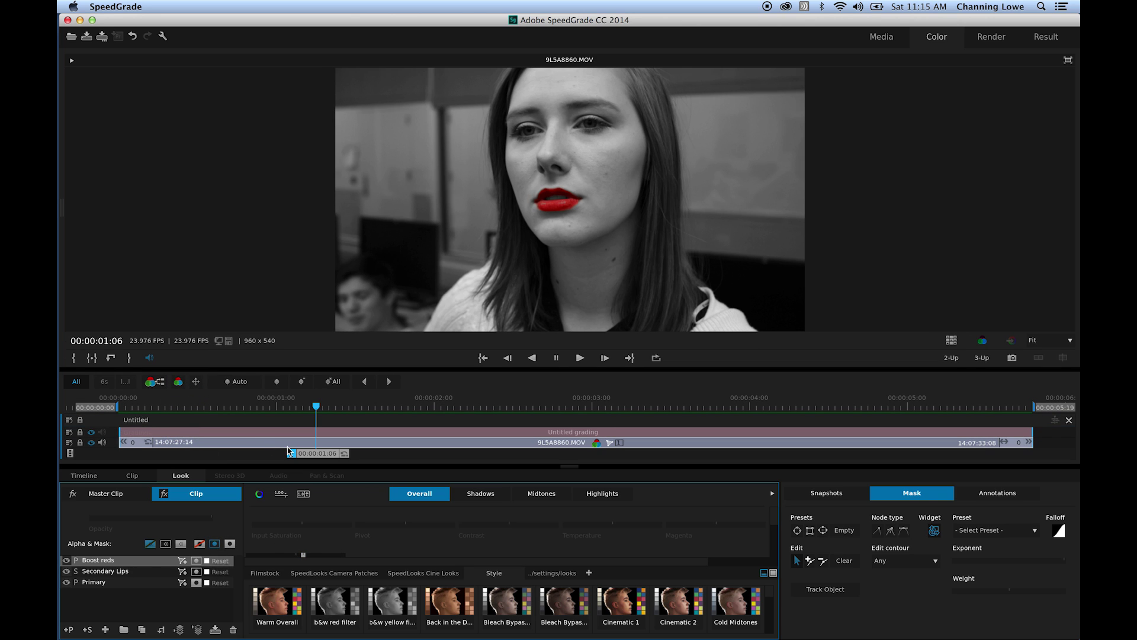
pyautogui.click(343, 432)
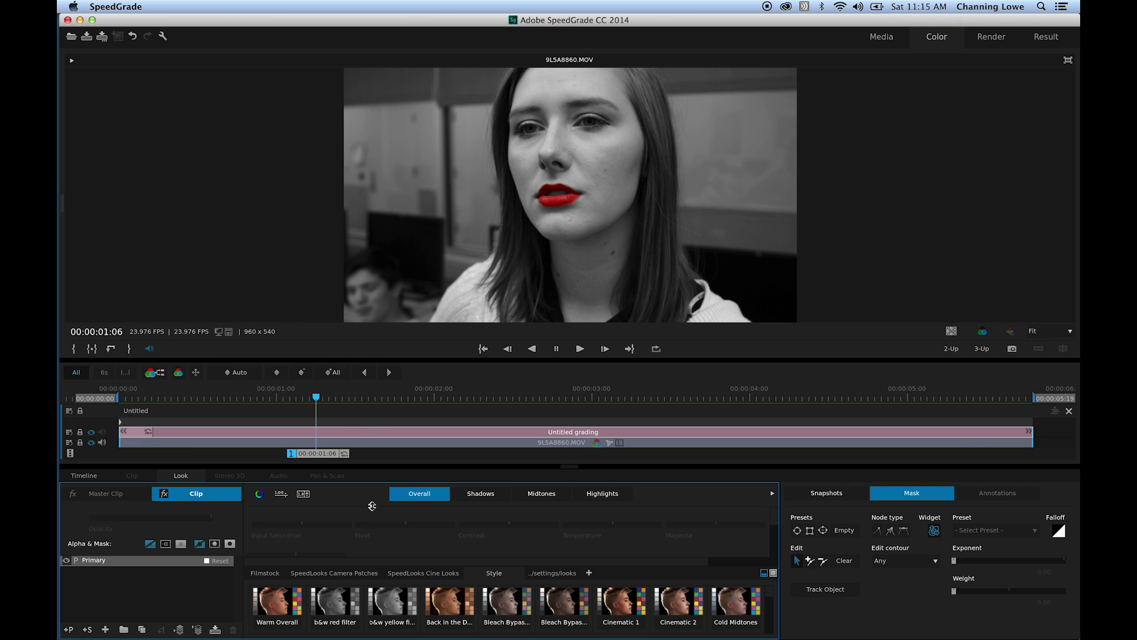
pyautogui.click(496, 603)
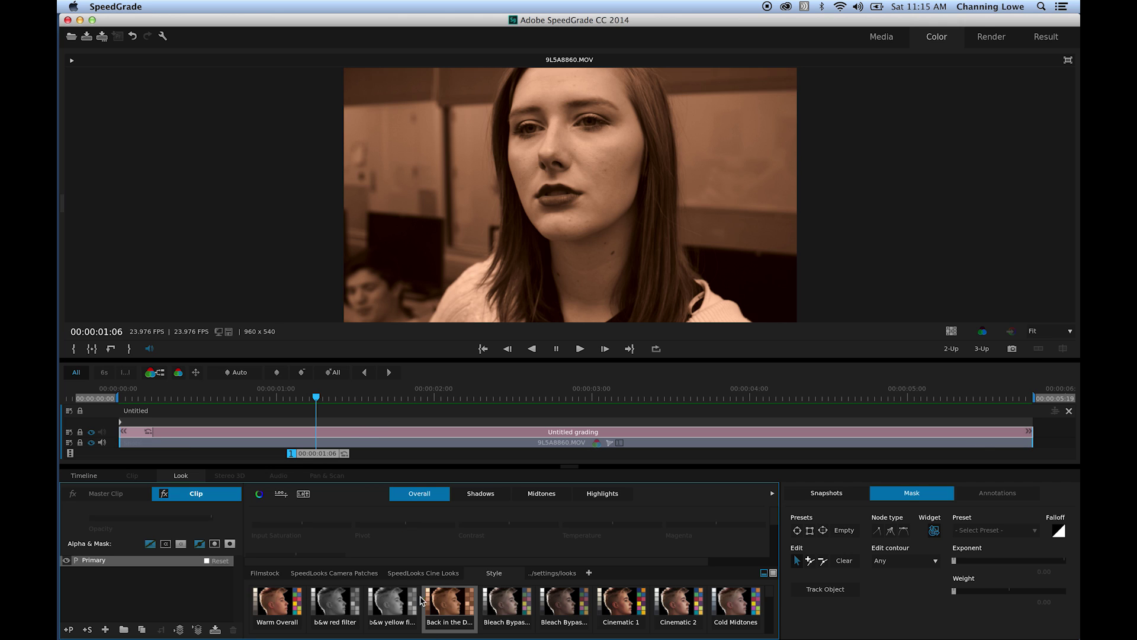
pyautogui.click(341, 447)
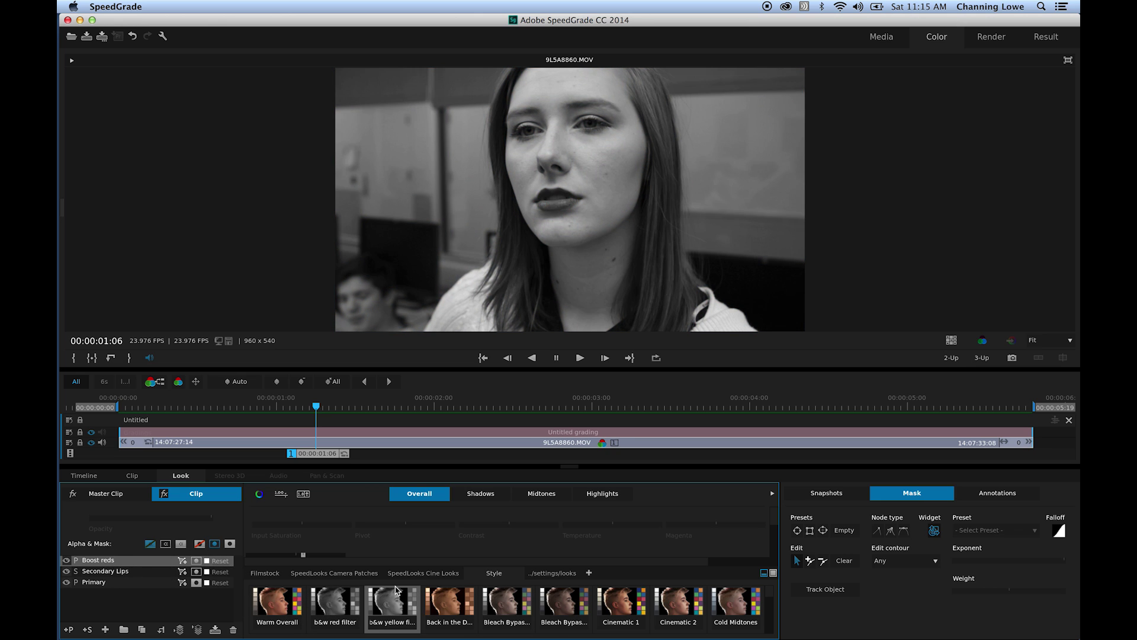
pyautogui.click(400, 432)
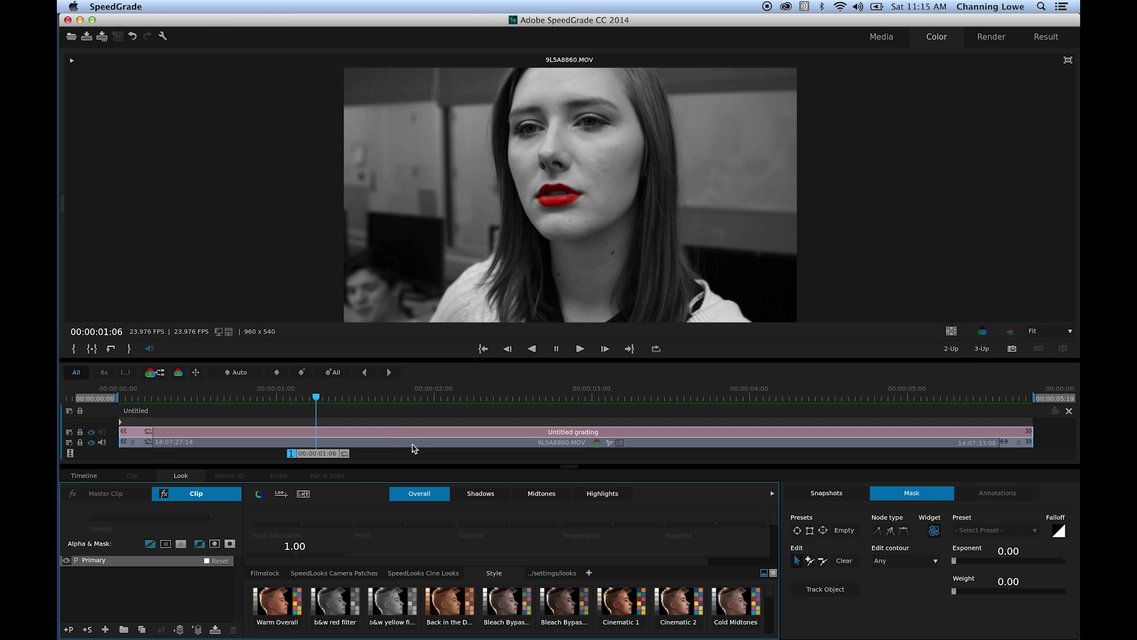
pyautogui.doubleClick(632, 610)
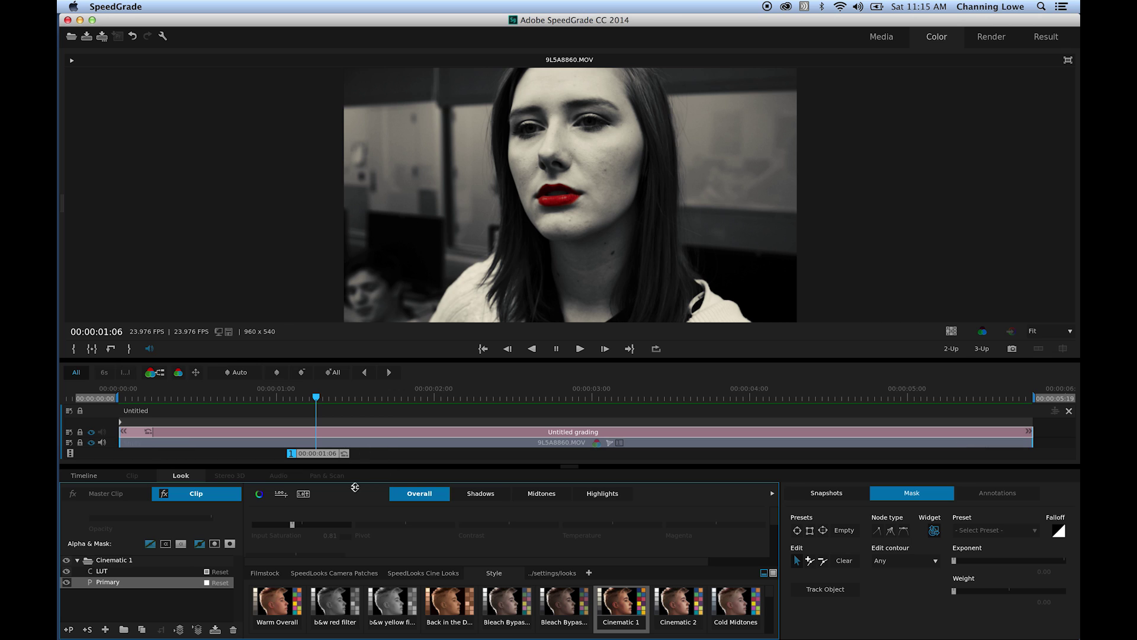
# Add a second grading layer on its own track above the Cinematic 1 grading, spanning the full clip
pyautogui.click(315, 453)
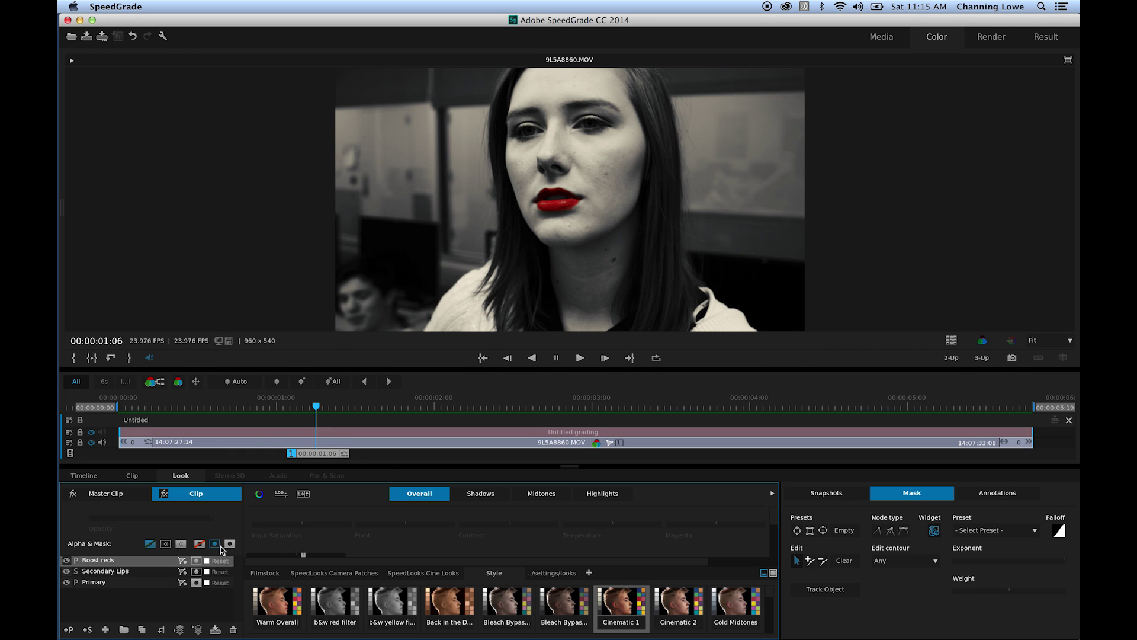
pyautogui.click(307, 432)
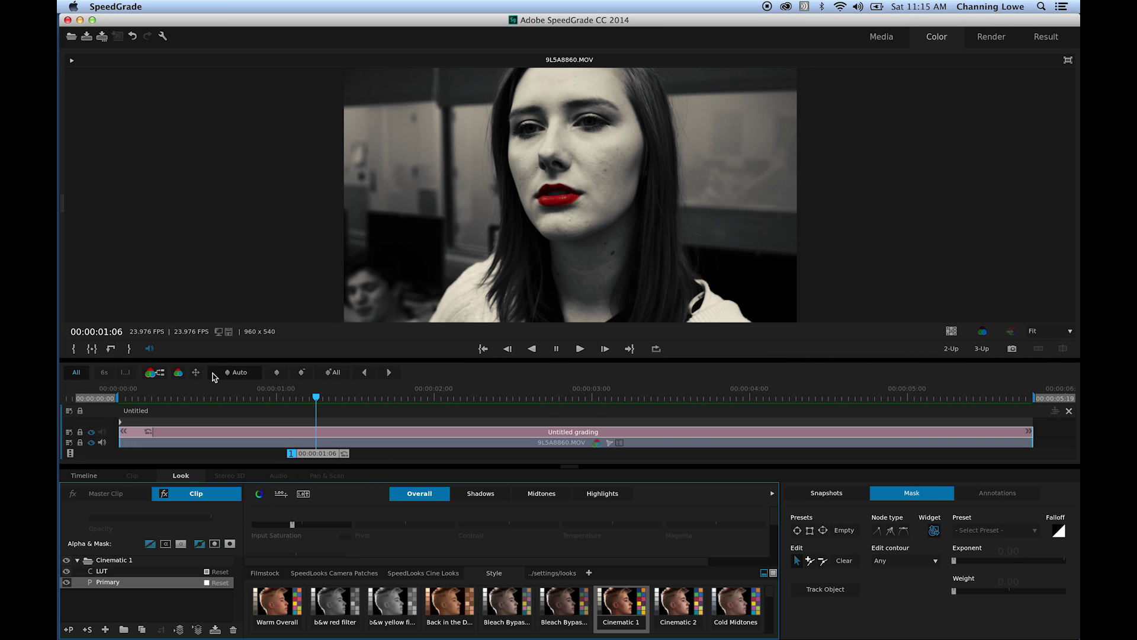
pyautogui.click(209, 411)
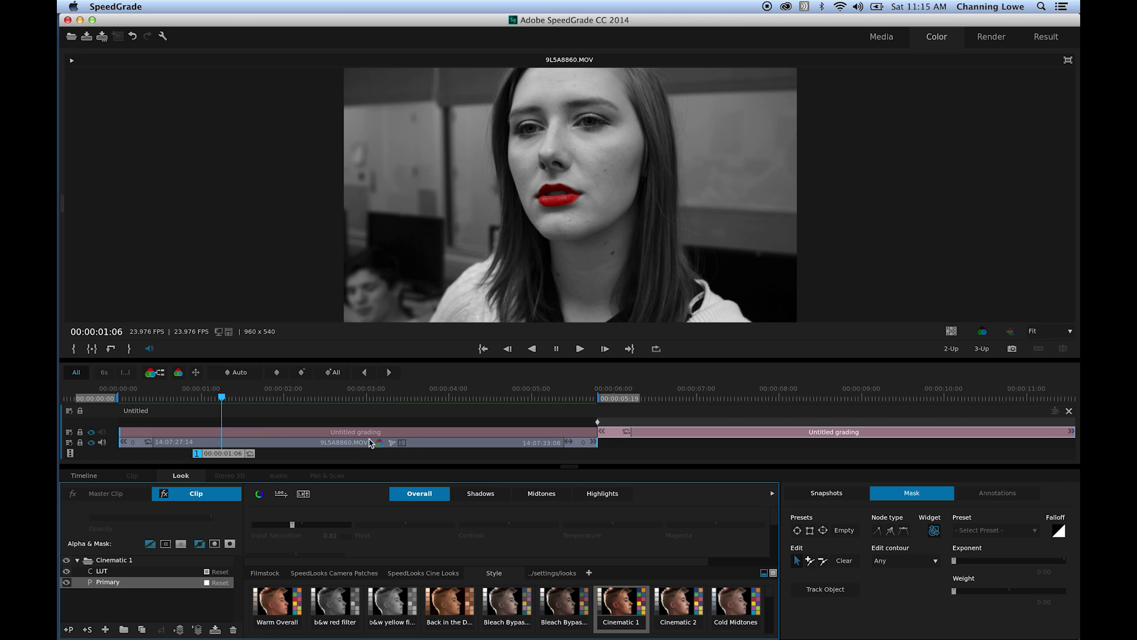
pyautogui.press('super+z')
pyautogui.moveTo(178, 382); pyautogui.dragTo(204, 427)
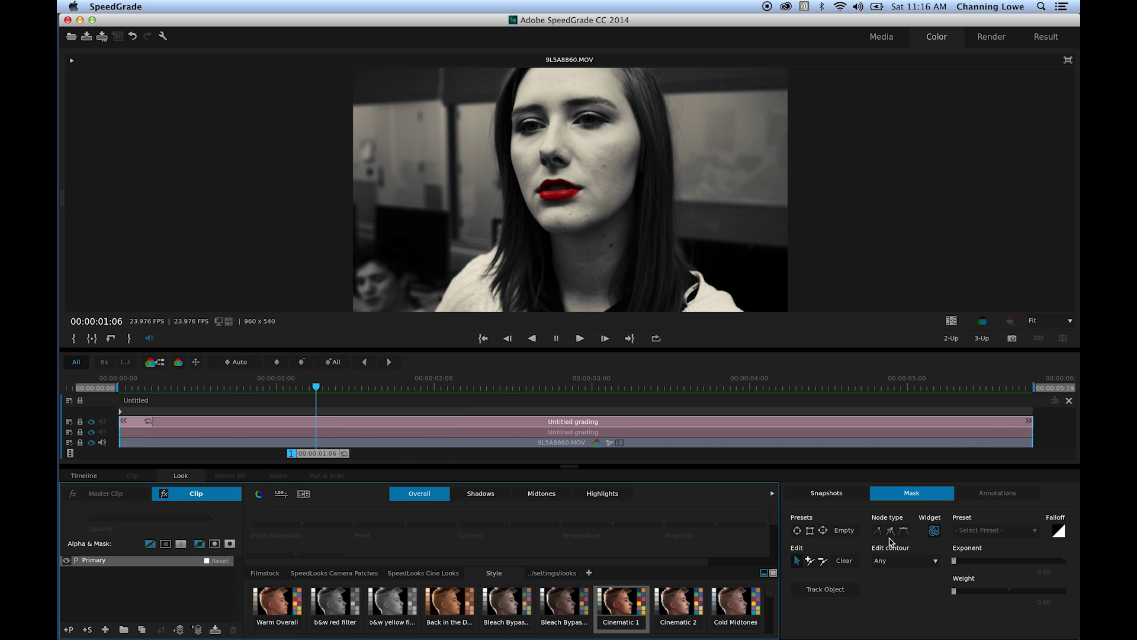
# Add a tall elliptical mask around the woman's head on the upper grading layer and track it through the clip from the first frame
pyautogui.click(823, 531)
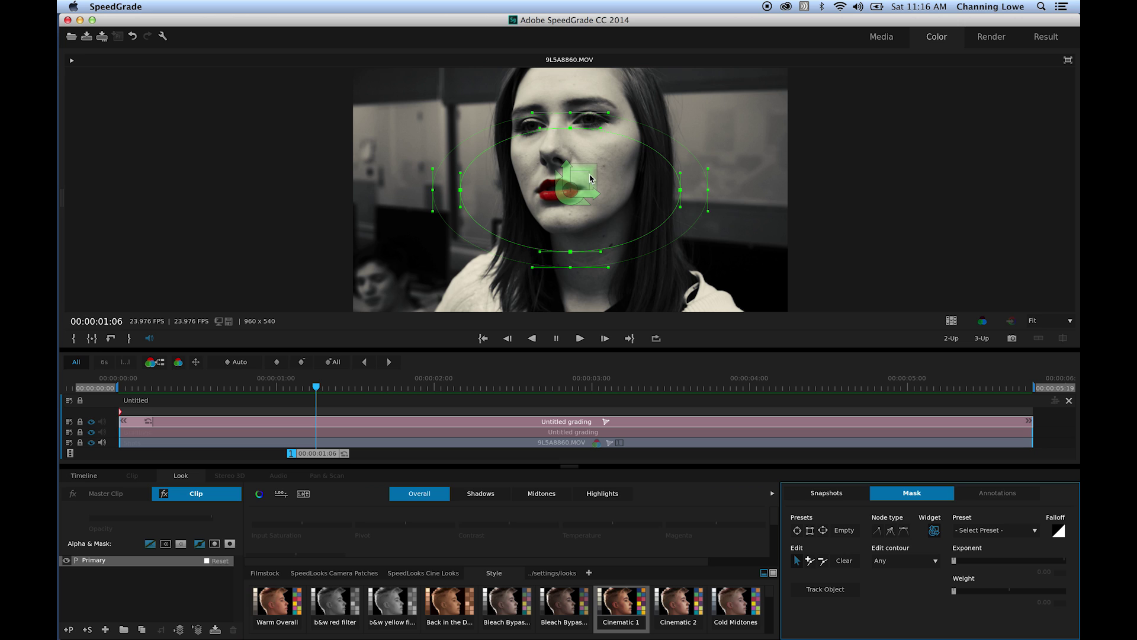
pyautogui.moveTo(562, 193); pyautogui.dragTo(495, 145)
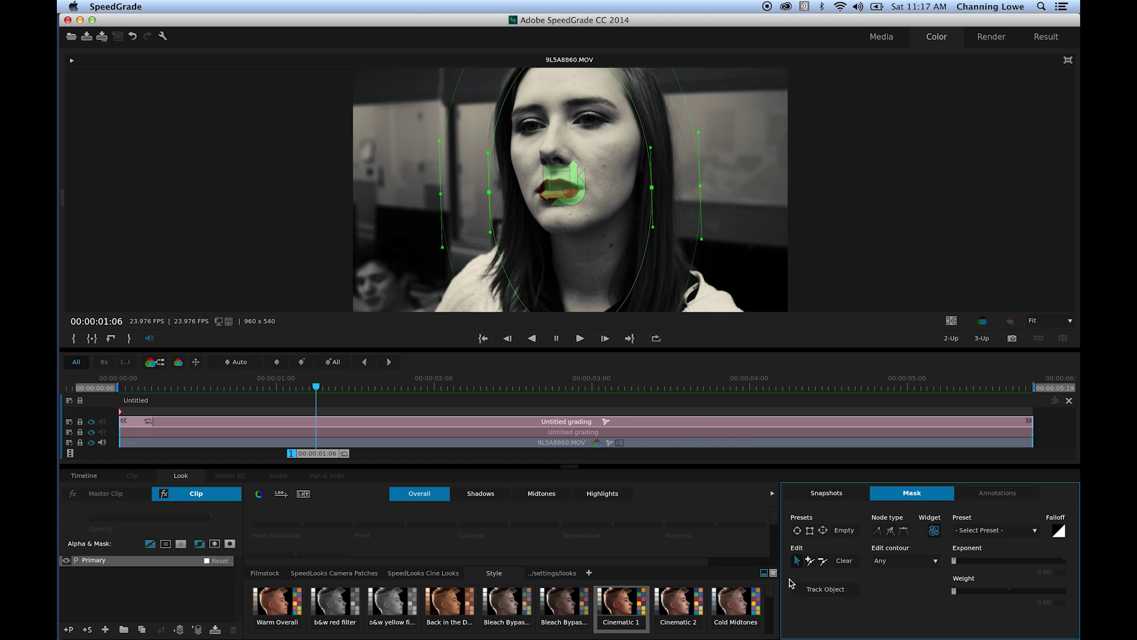
pyautogui.moveTo(316, 453); pyautogui.dragTo(123, 461)
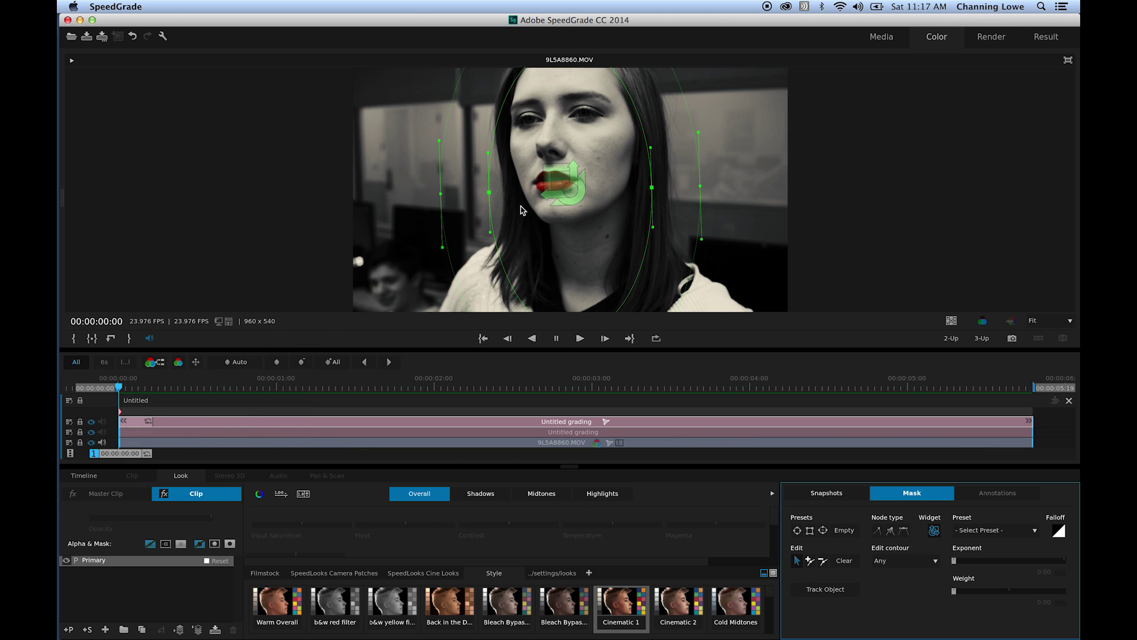
pyautogui.click(820, 589)
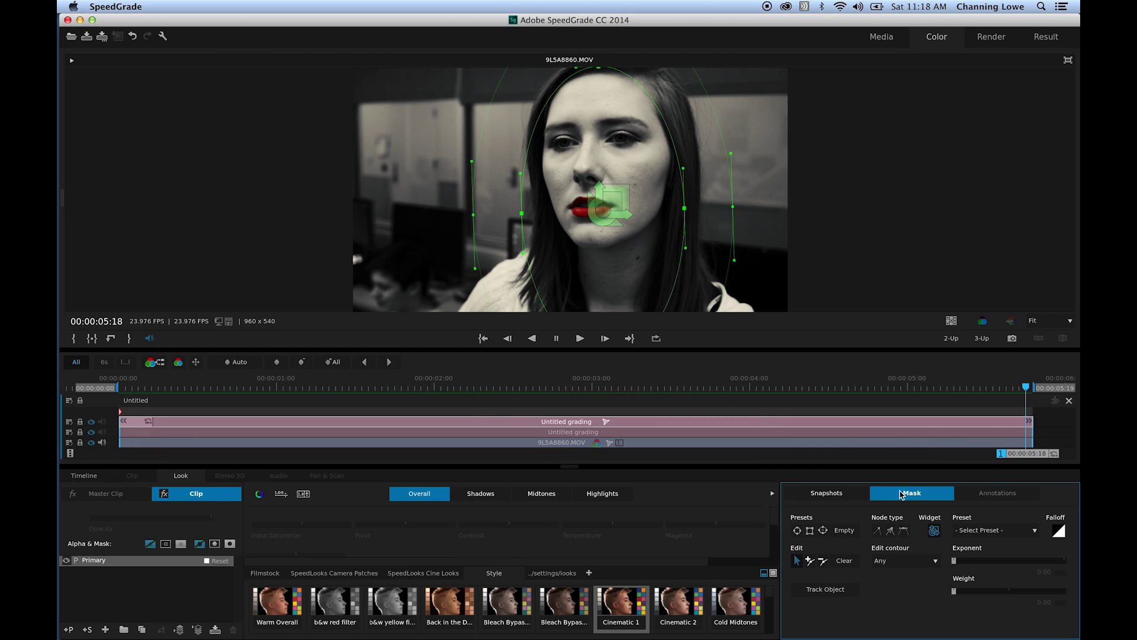
pyautogui.moveTo(1007, 455); pyautogui.dragTo(501, 453)
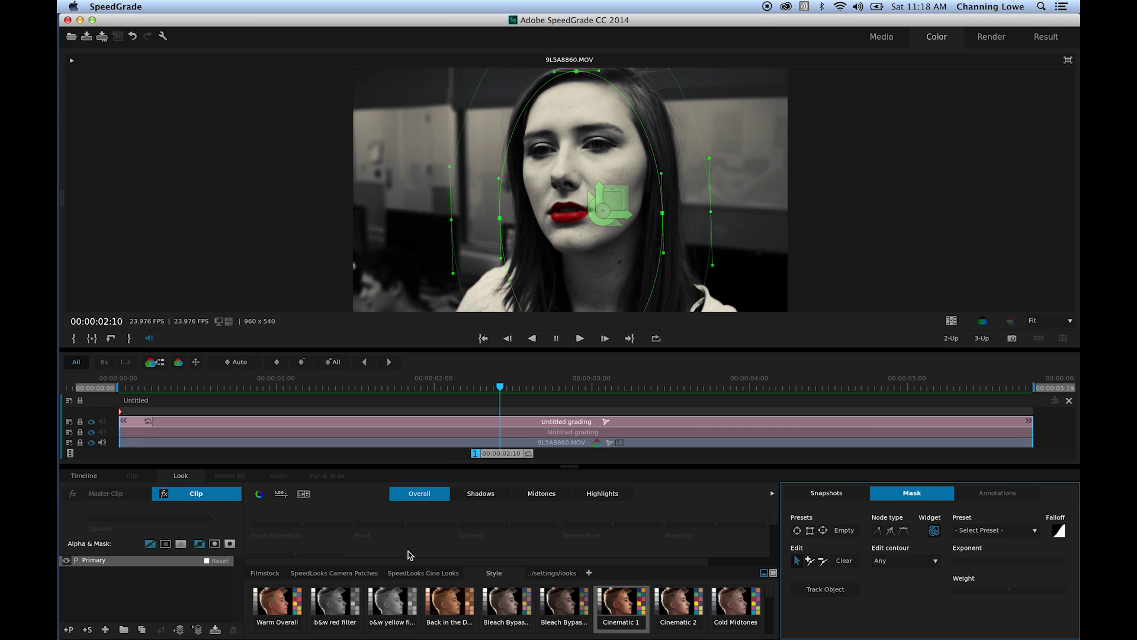
pyautogui.click(143, 592)
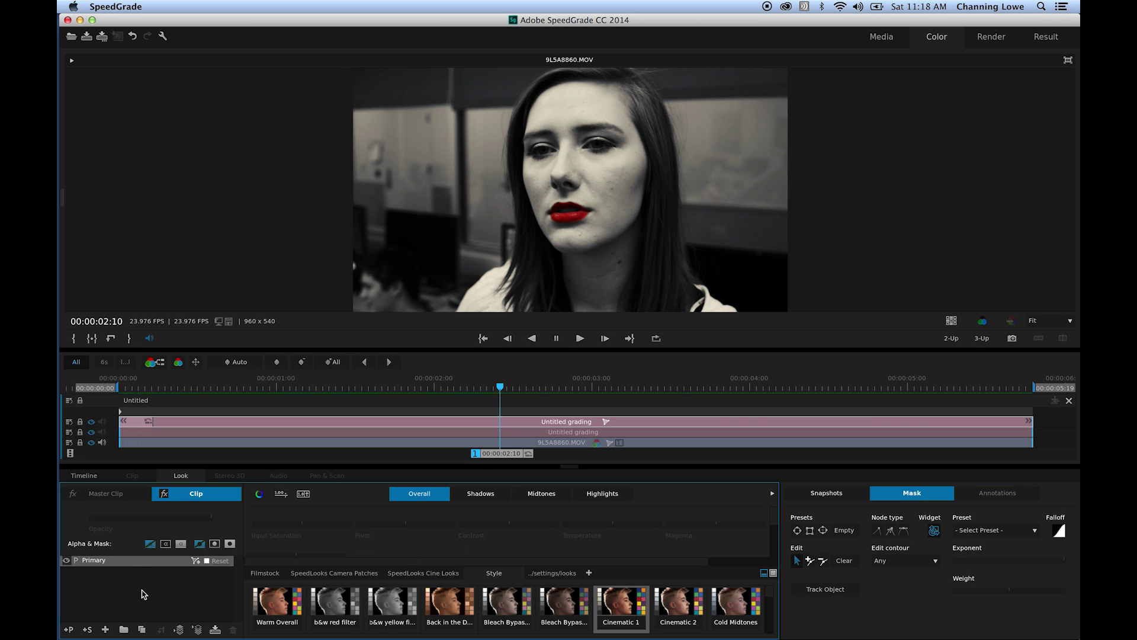
# Try lowering the overall gamma of the upper grading layer without restricting it to the mask
pyautogui.click(764, 573)
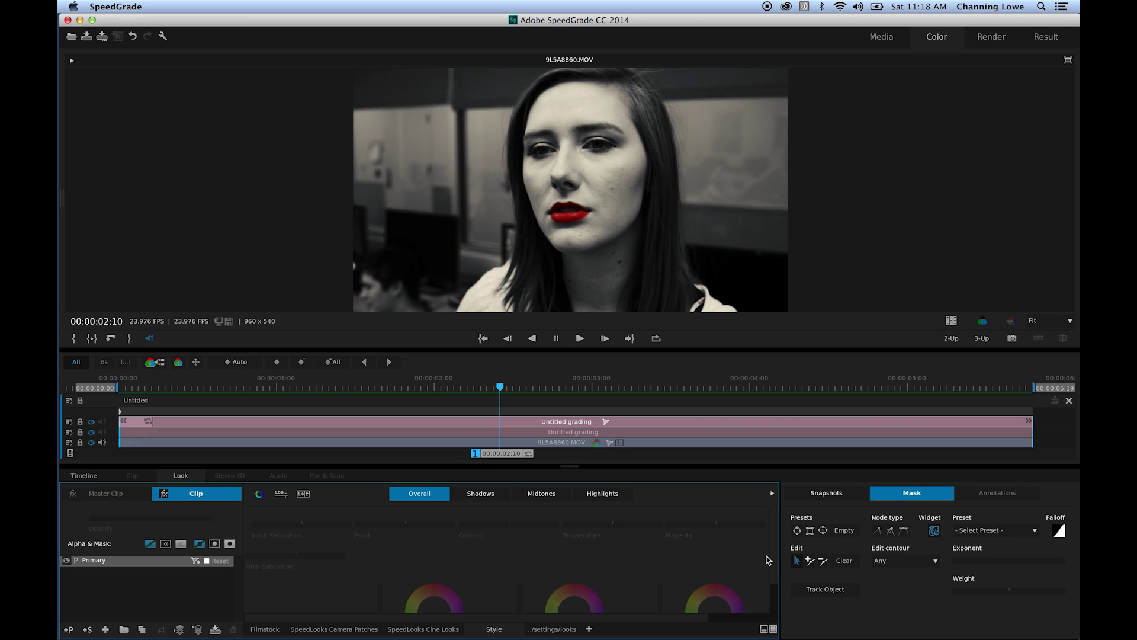
pyautogui.scroll(-3, 770, 560)
pyautogui.moveTo(522, 567); pyautogui.dragTo(520, 583)
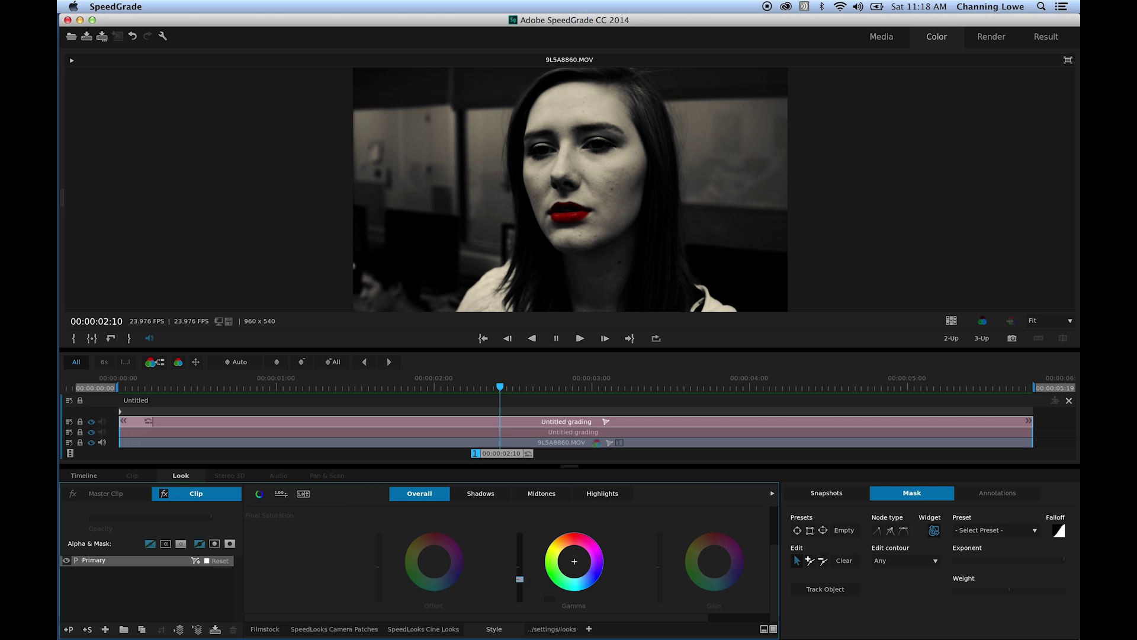
pyautogui.press('super+z')
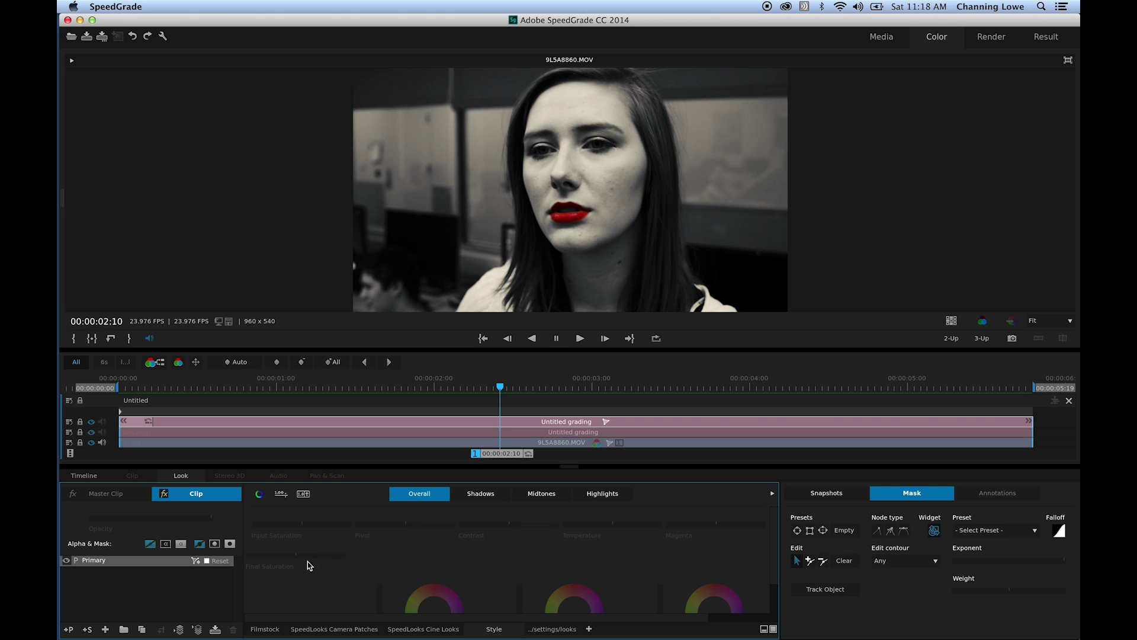
# Restrict the upper grading layer's Primary to the area outside the elliptical mask and lower its overall gamma to darken the surroundings
pyautogui.click(228, 544)
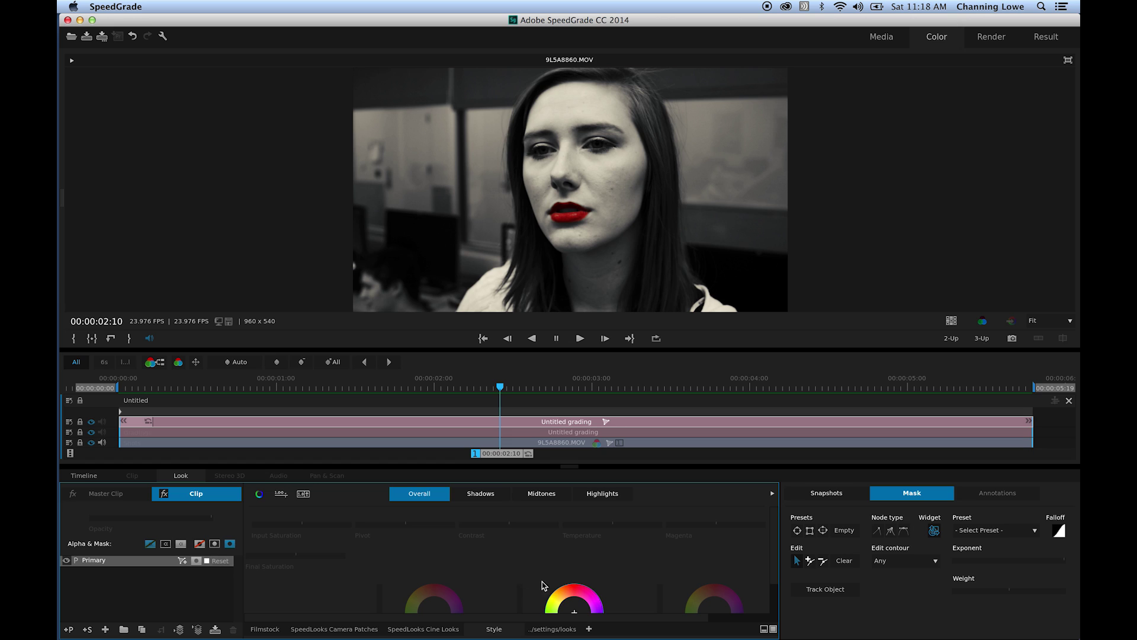
pyautogui.scroll(-2, 614, 568)
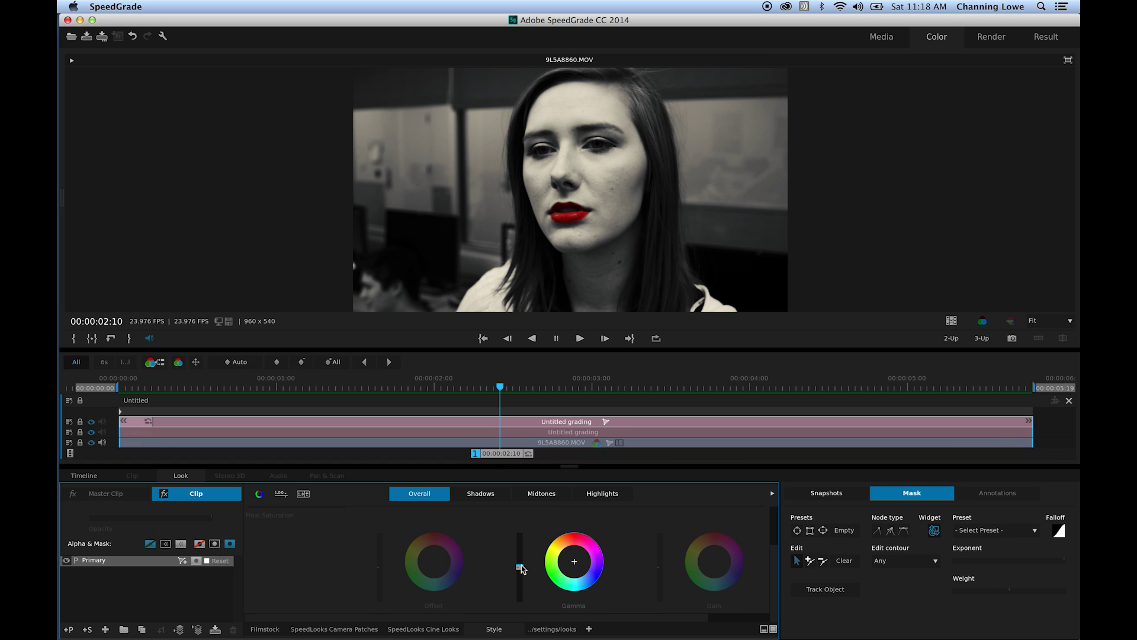
pyautogui.moveTo(521, 563); pyautogui.dragTo(520, 574)
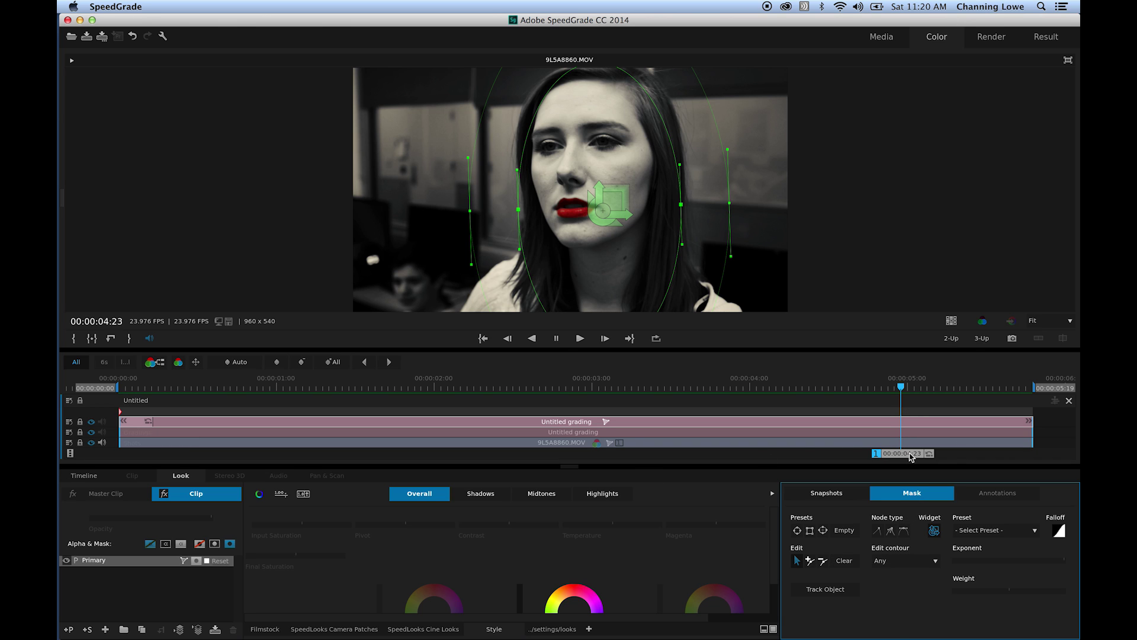
# Delete all tracking keyframes of the elliptical mask on the upper grading layer and go back to the first frame
pyautogui.click(912, 494)
pyautogui.click(913, 494)
pyautogui.click(912, 494)
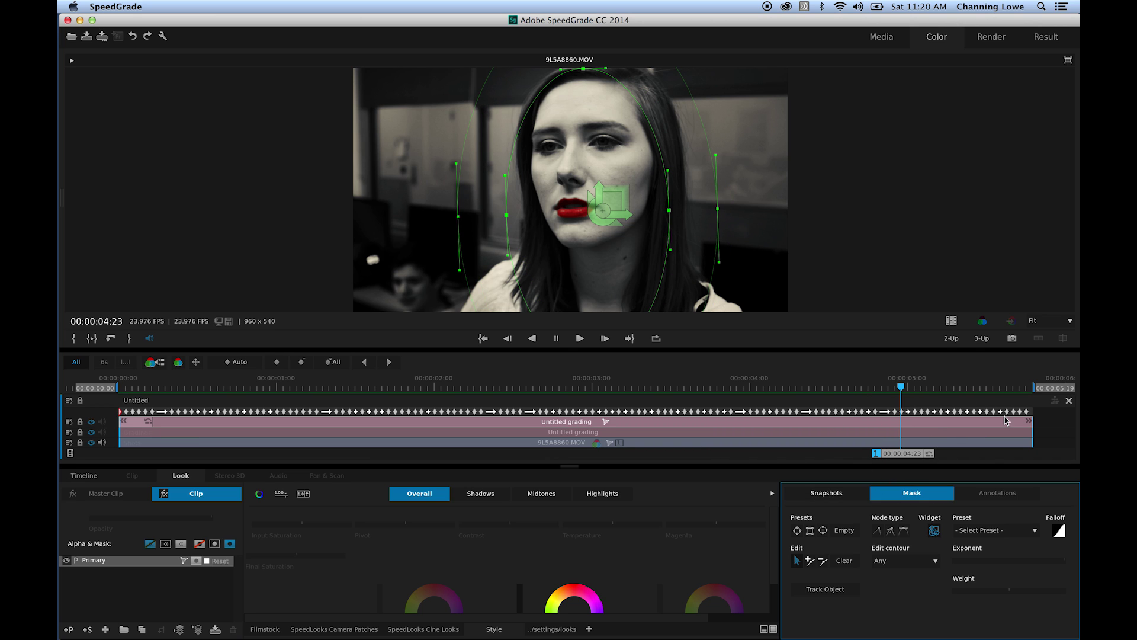
pyautogui.click(919, 501)
pyautogui.click(948, 490)
pyautogui.moveTo(1031, 408); pyautogui.dragTo(969, 419)
pyautogui.click(334, 362)
pyautogui.moveTo(898, 455); pyautogui.dragTo(114, 461)
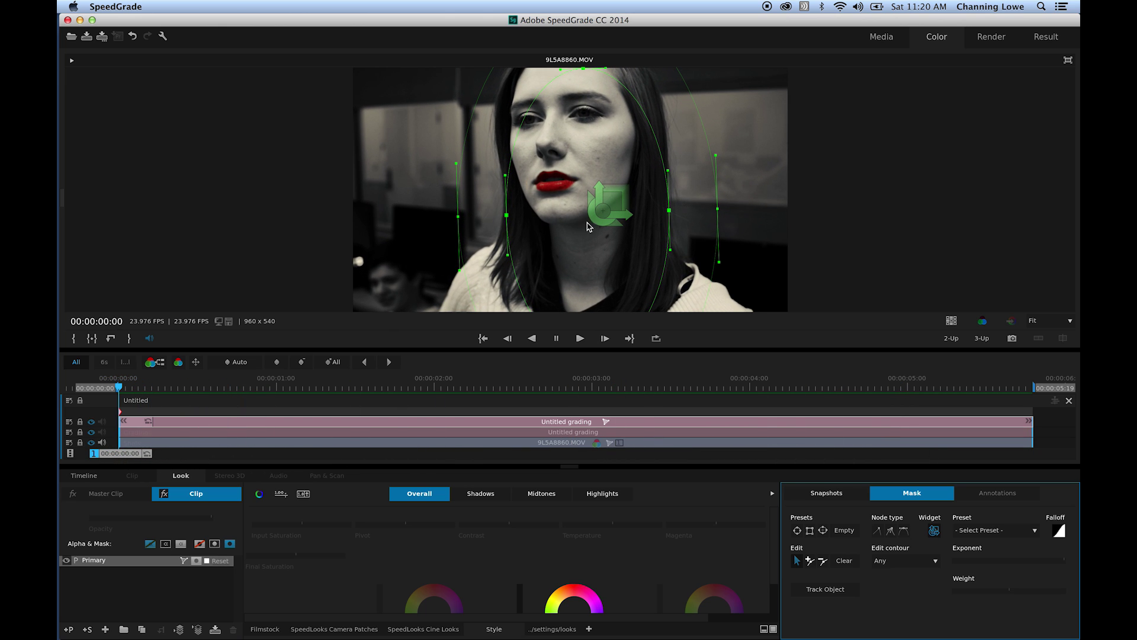
# Enlarge the elliptical mask and its falloff around the woman's head, and track it again with the Cinematic 1 grading hidden
pyautogui.moveTo(616, 208); pyautogui.dragTo(1015, 64)
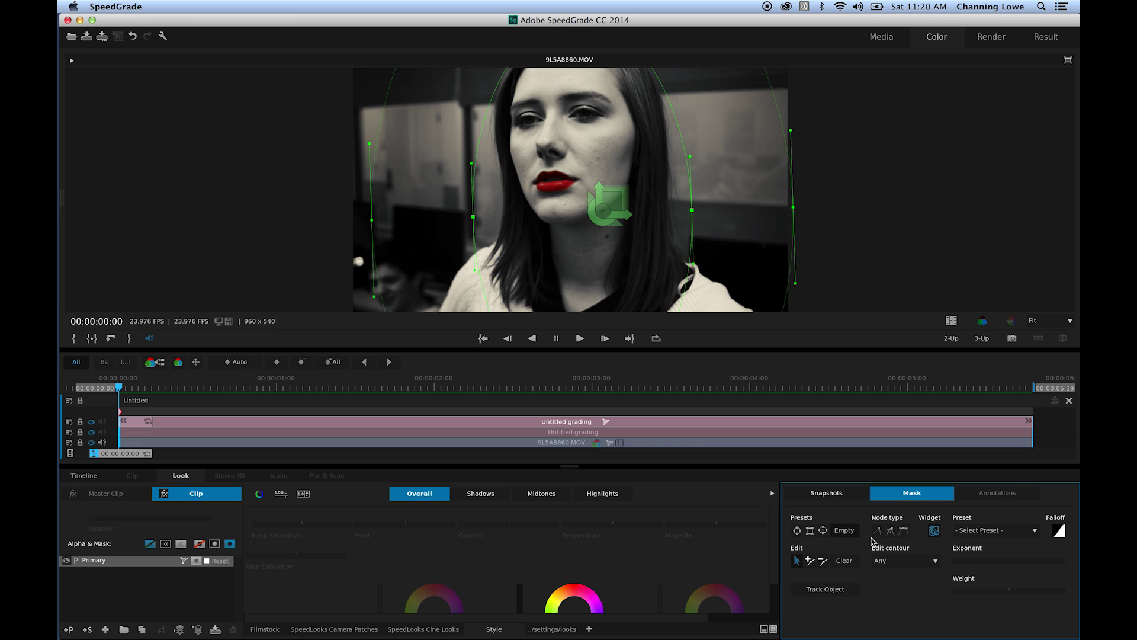
pyautogui.click(90, 442)
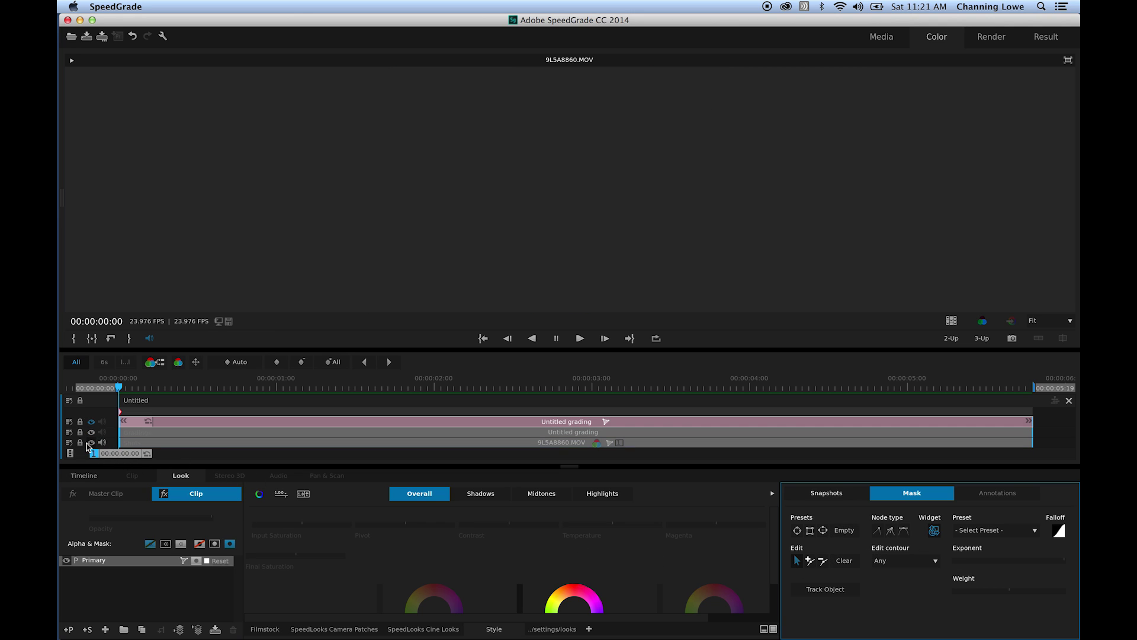
pyautogui.click(91, 442)
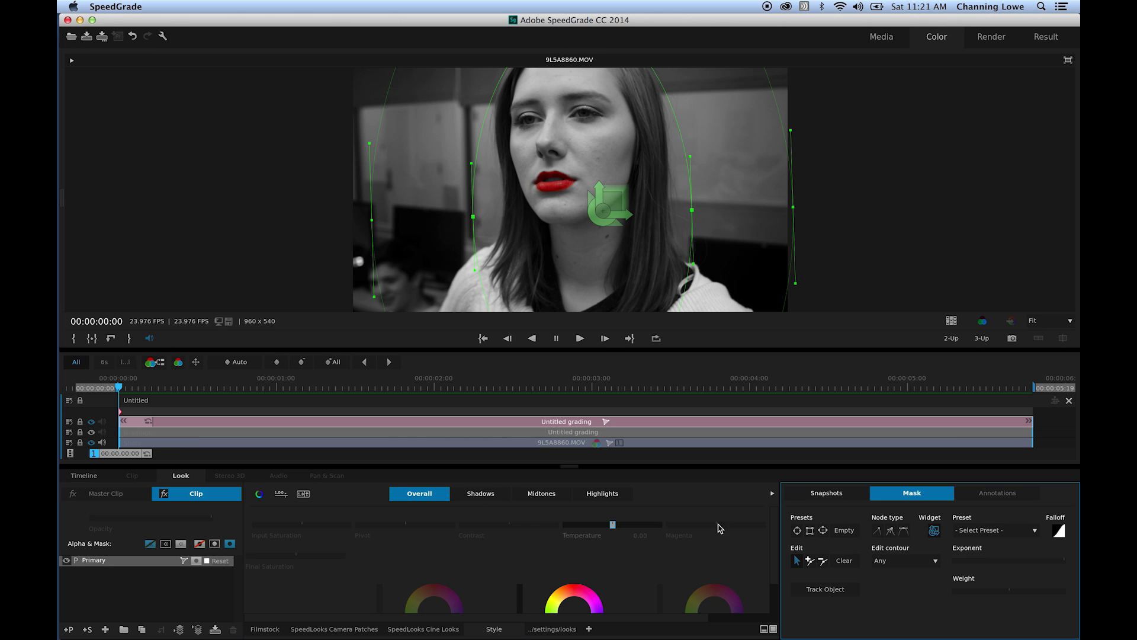
pyautogui.click(847, 590)
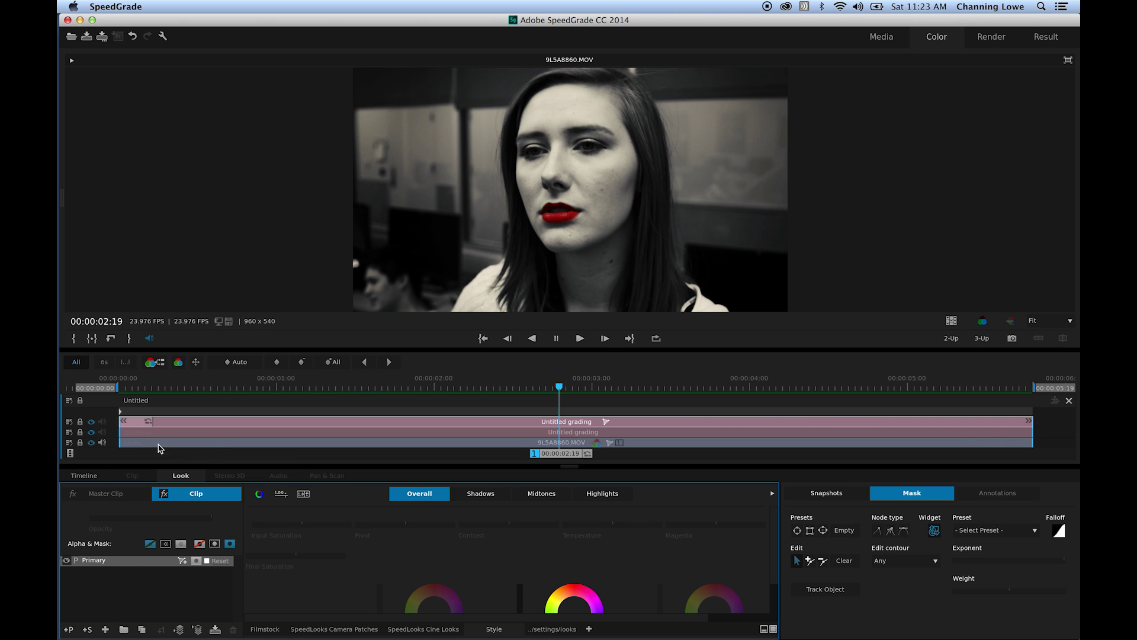
# Hide both grading layers and deactivate the clip's Primary, Boost reds and Secondary Lips layers to review the original footage
pyautogui.click(91, 421)
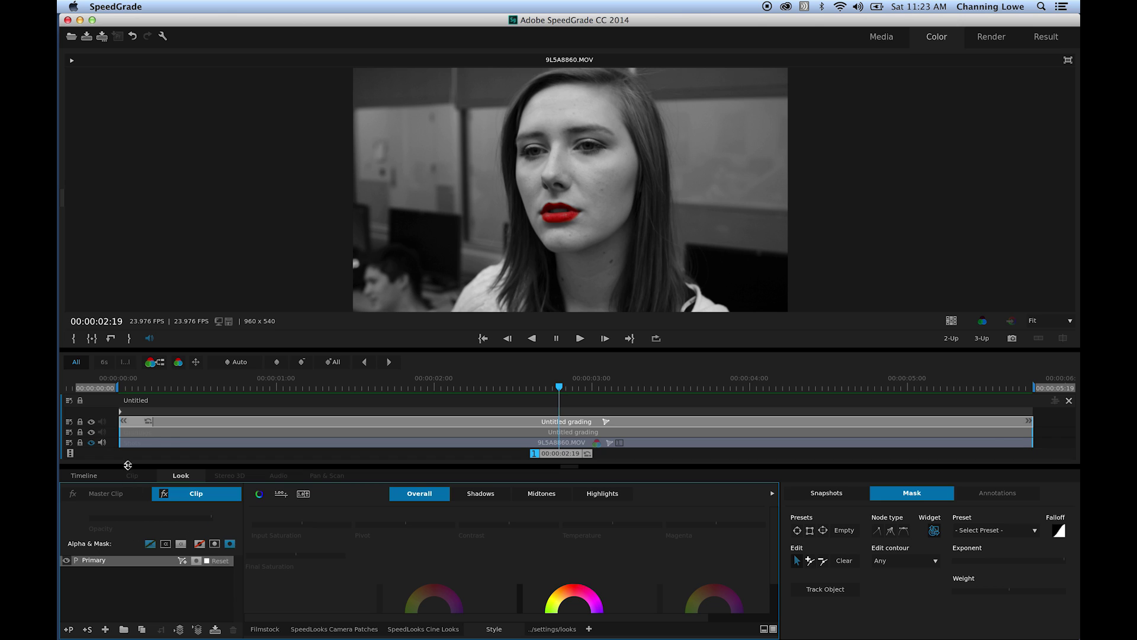
pyautogui.click(133, 443)
pyautogui.click(67, 582)
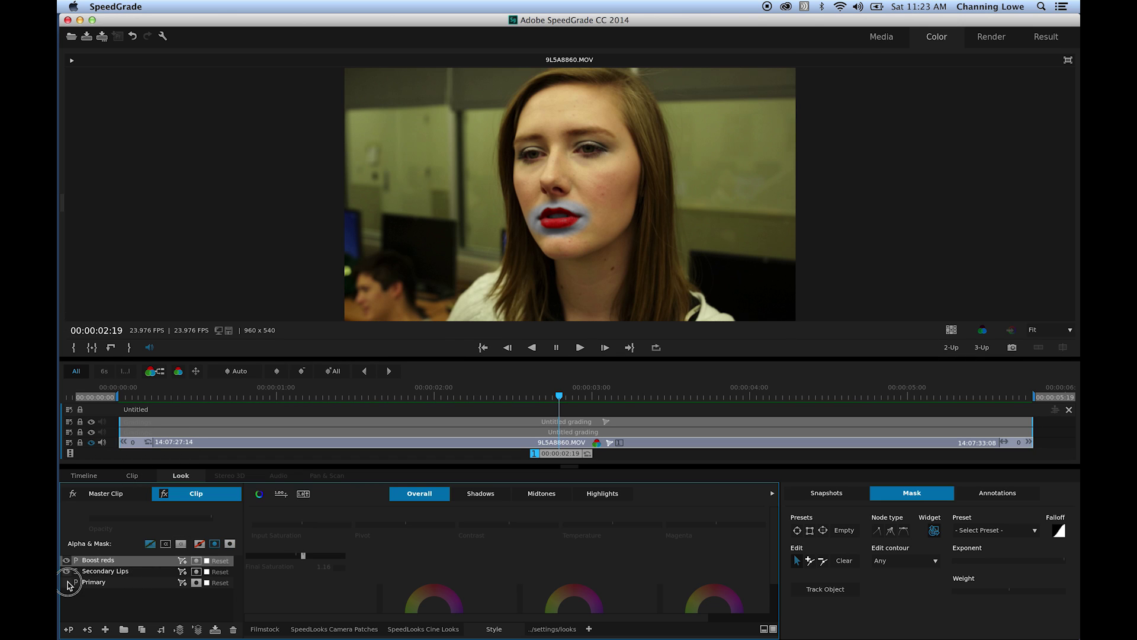
pyautogui.click(66, 560)
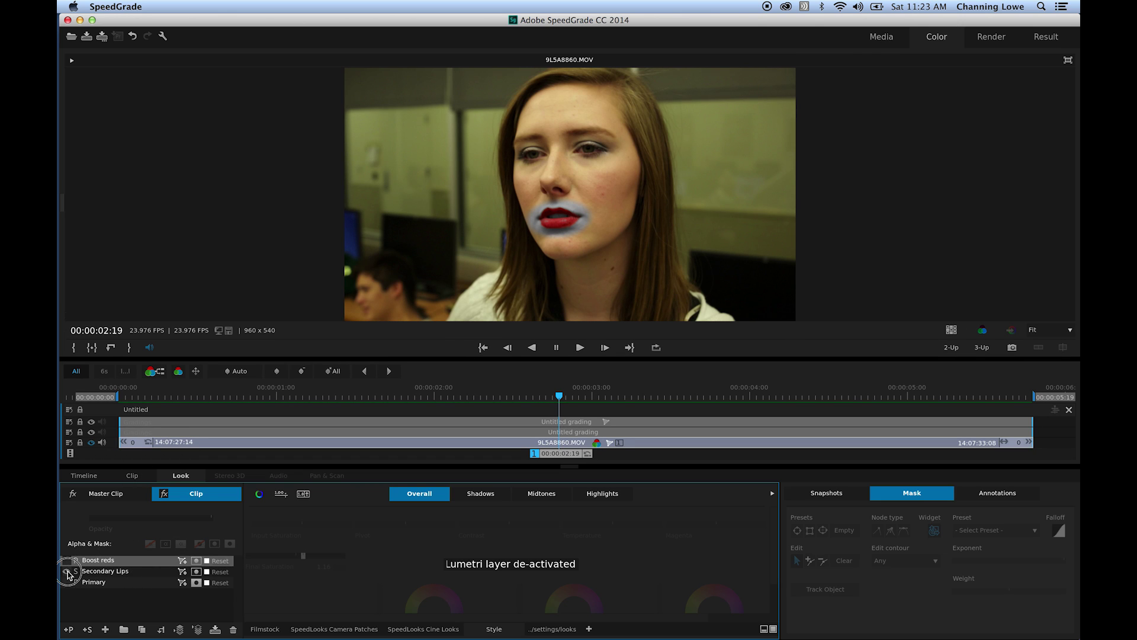
pyautogui.click(66, 571)
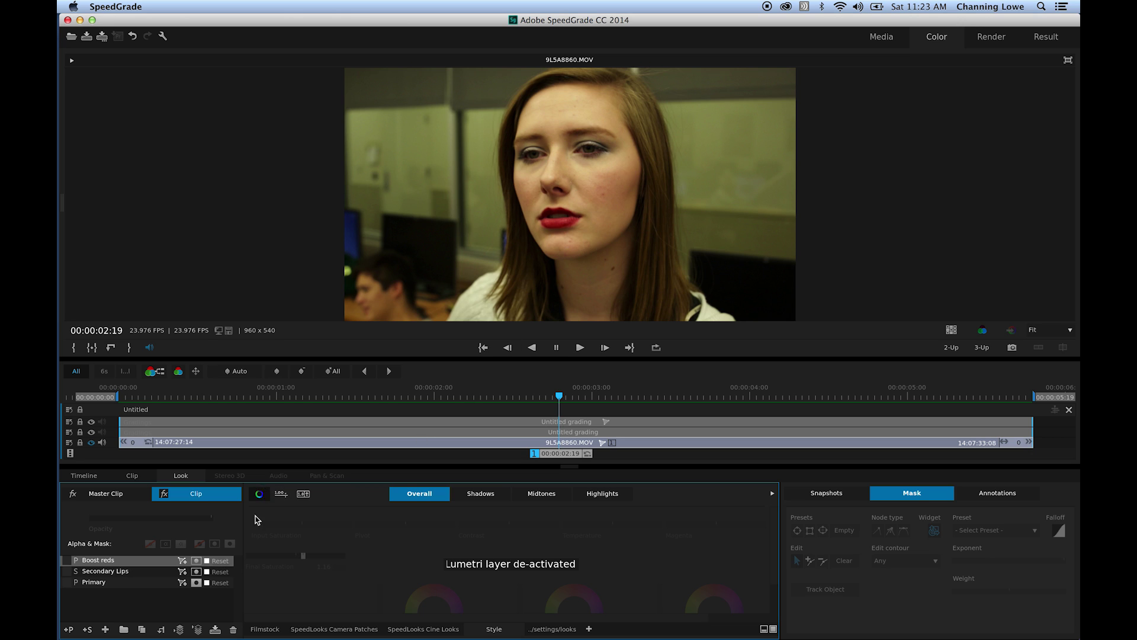
# Reactivate Primary and Secondary Lips in turn, then view Secondary Lips without Primary while scrubbing through the clip
pyautogui.click(67, 583)
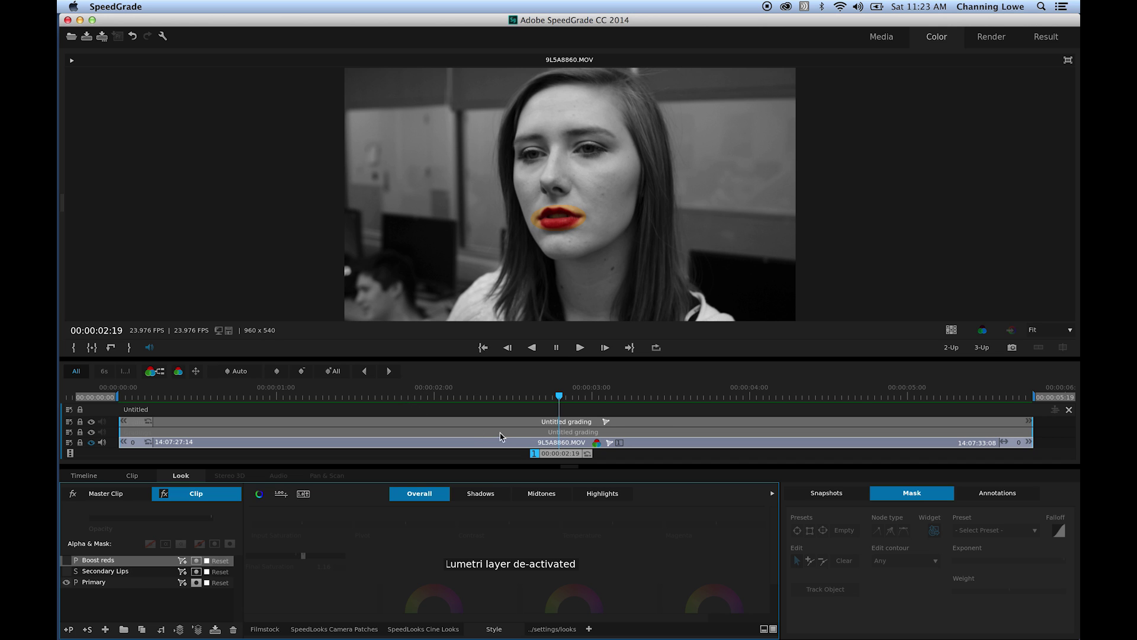
pyautogui.click(551, 454)
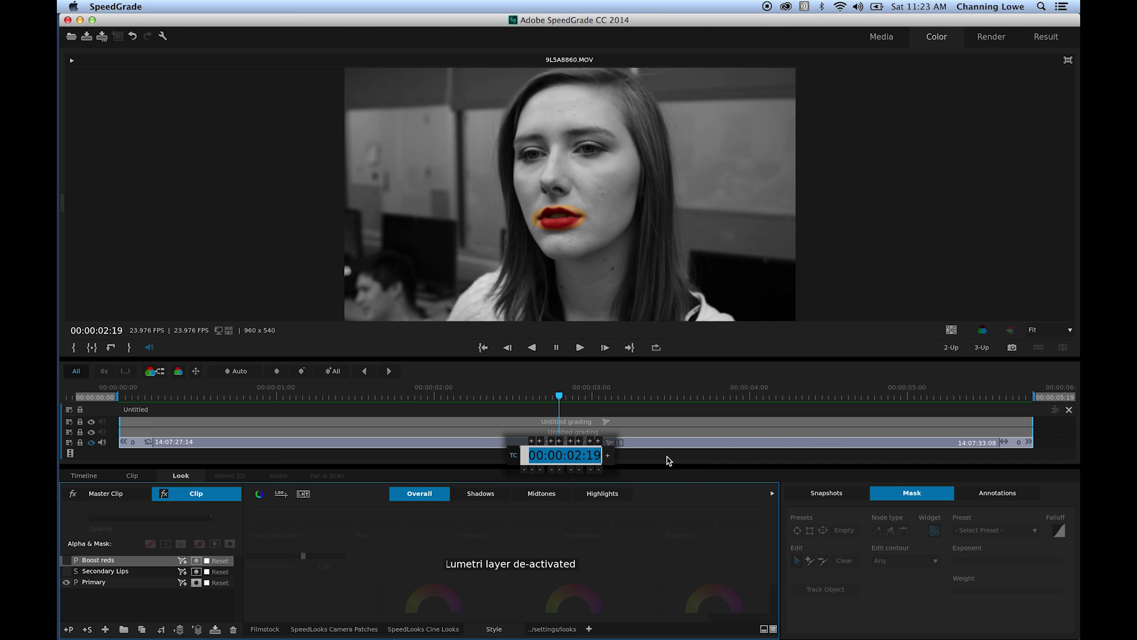
pyautogui.moveTo(667, 460); pyautogui.dragTo(445, 459)
pyautogui.click(67, 571)
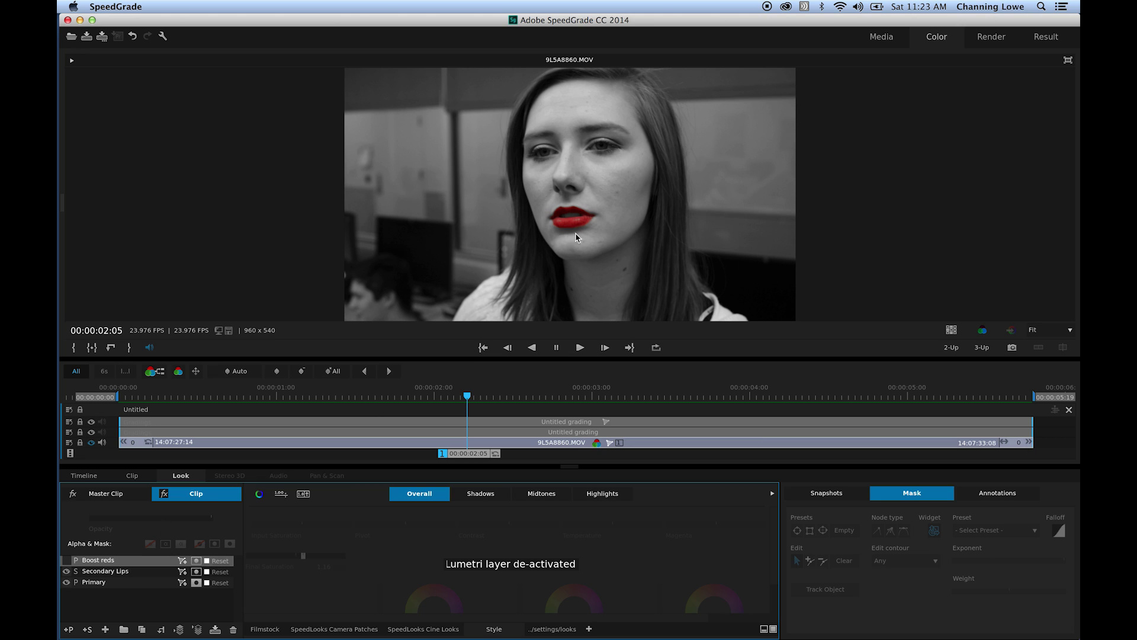
pyautogui.click(66, 582)
pyautogui.moveTo(486, 453); pyautogui.dragTo(748, 454)
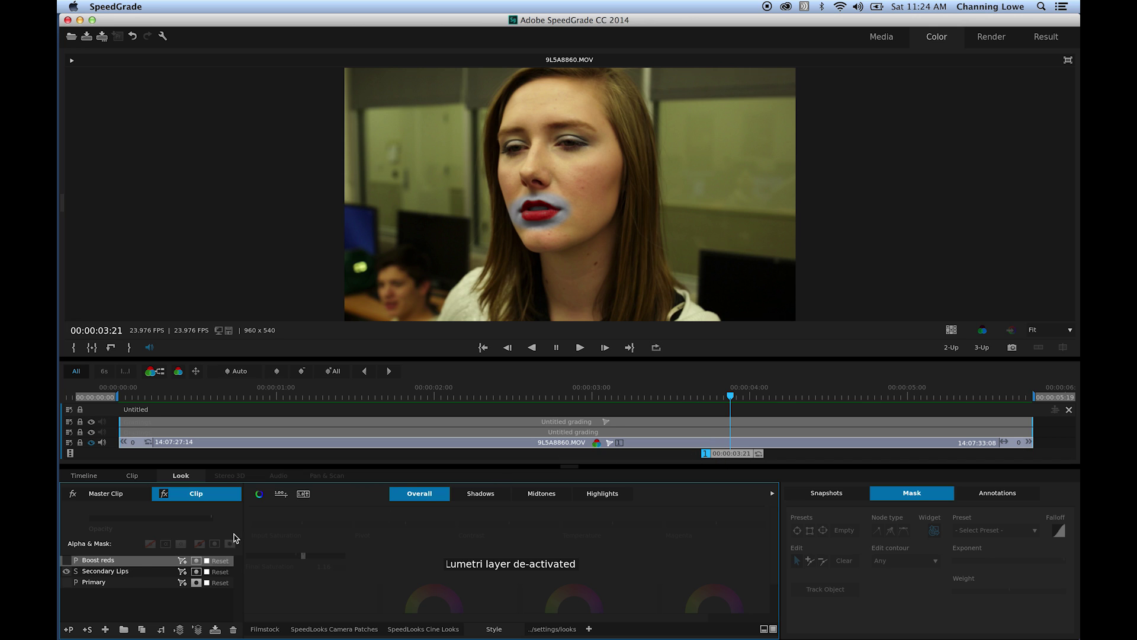
# Reactivate the clip's Primary and Boost reds layers and scrub back to 00:00:01:22 to review the combined look
pyautogui.click(67, 582)
pyautogui.click(105, 572)
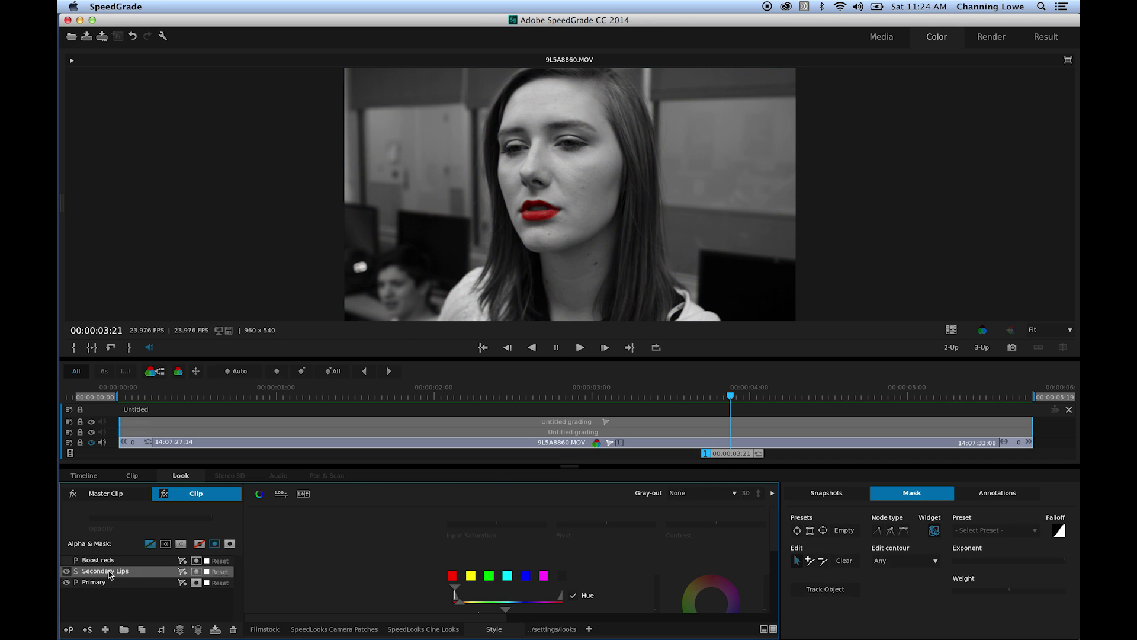
pyautogui.click(67, 560)
pyautogui.moveTo(722, 457); pyautogui.dragTo(406, 457)
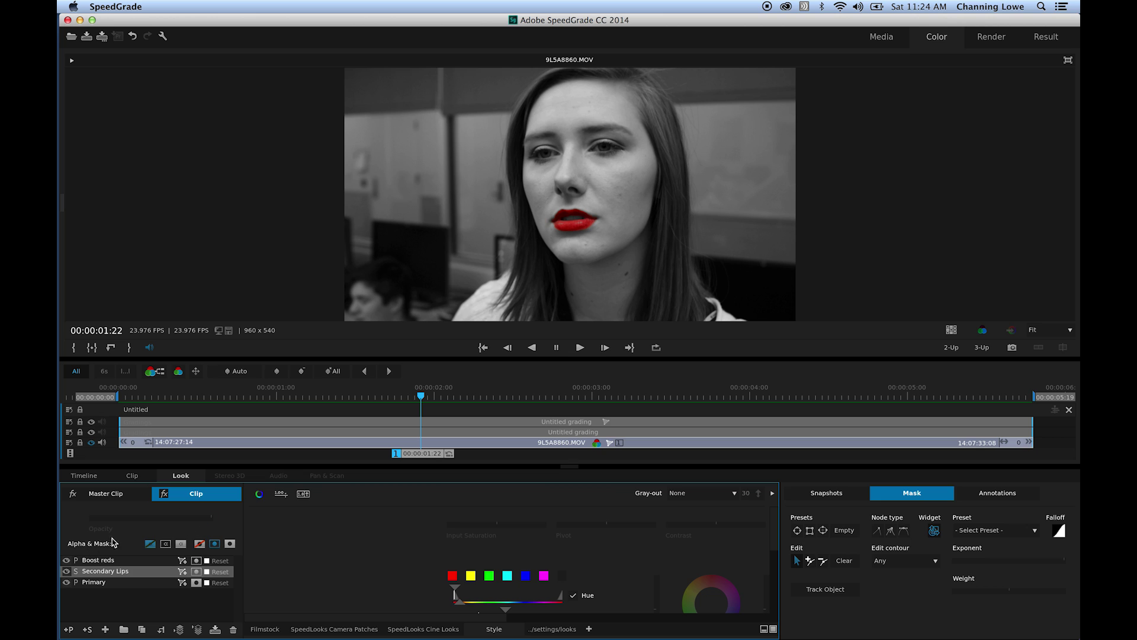
# Show both grading layers again and reduce the opacity of the Cinematic 1 look's Primary layer to about 0.57
pyautogui.click(285, 434)
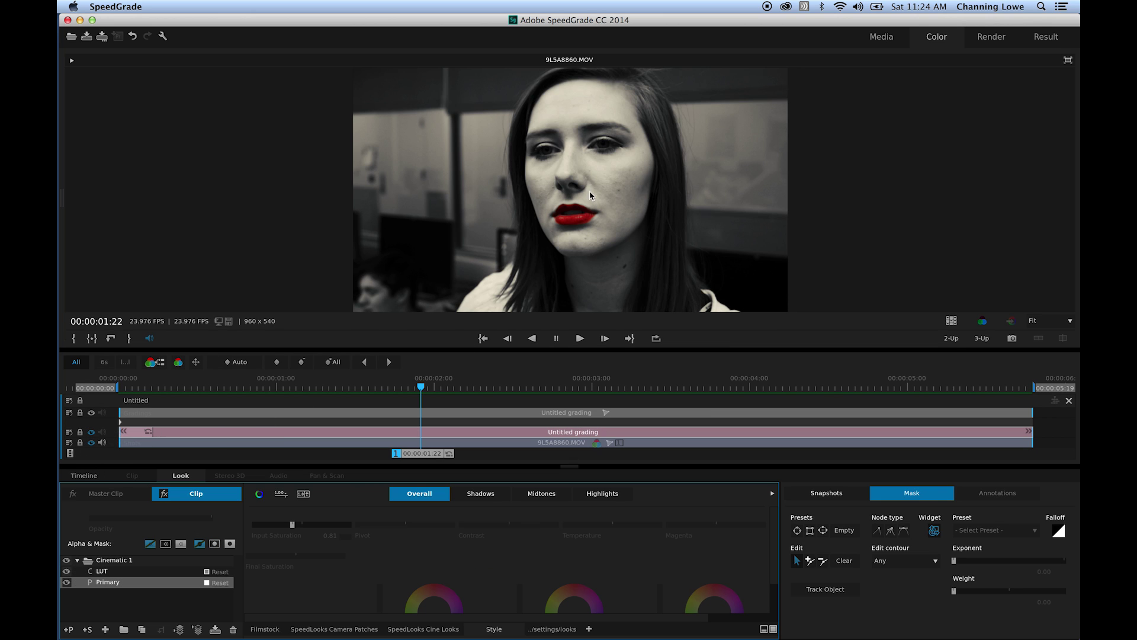
pyautogui.click(210, 519)
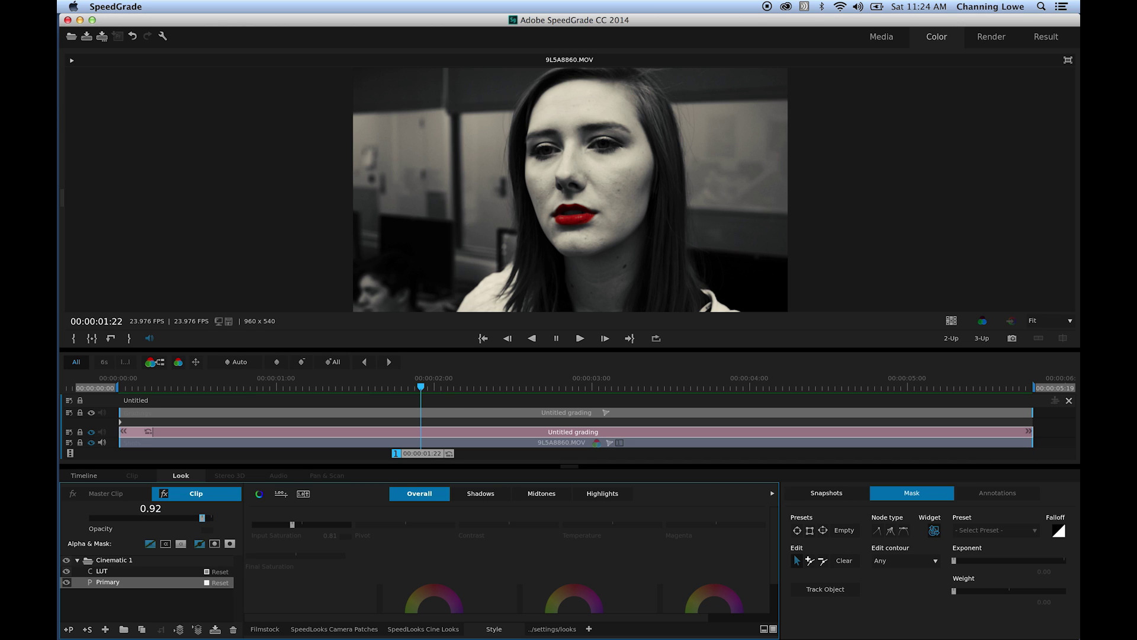
pyautogui.moveTo(197, 518); pyautogui.dragTo(163, 518)
pyautogui.click(94, 413)
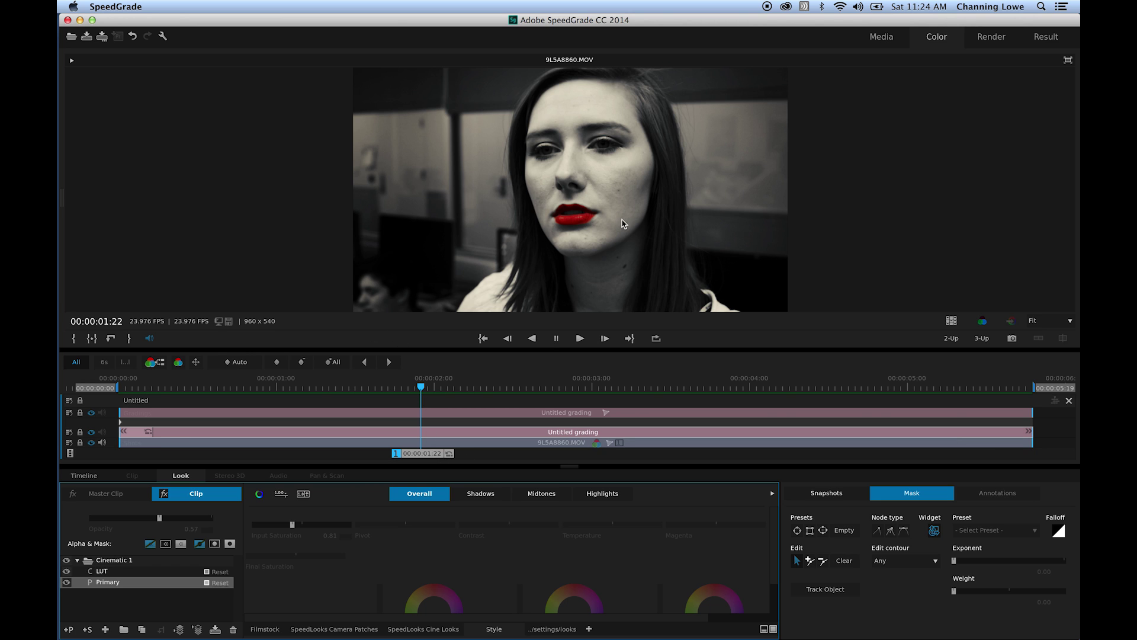
# Play the finished grade from near the beginning of the clip and view it full screen
pyautogui.moveTo(423, 453); pyautogui.dragTo(193, 454)
pyautogui.press('space')
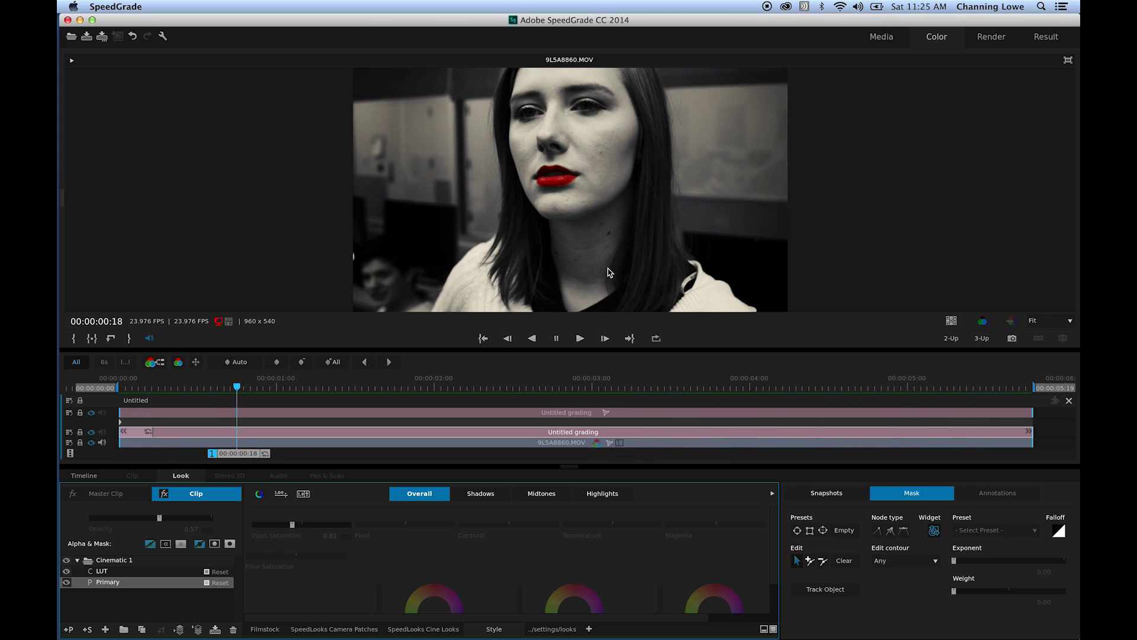
pyautogui.press('super+f')
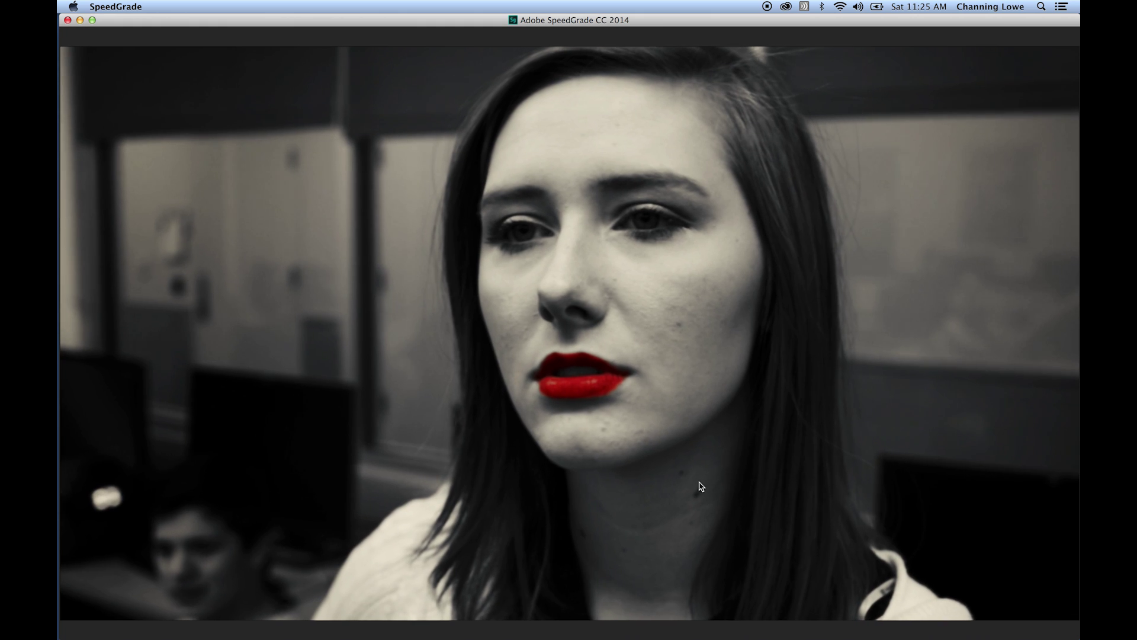